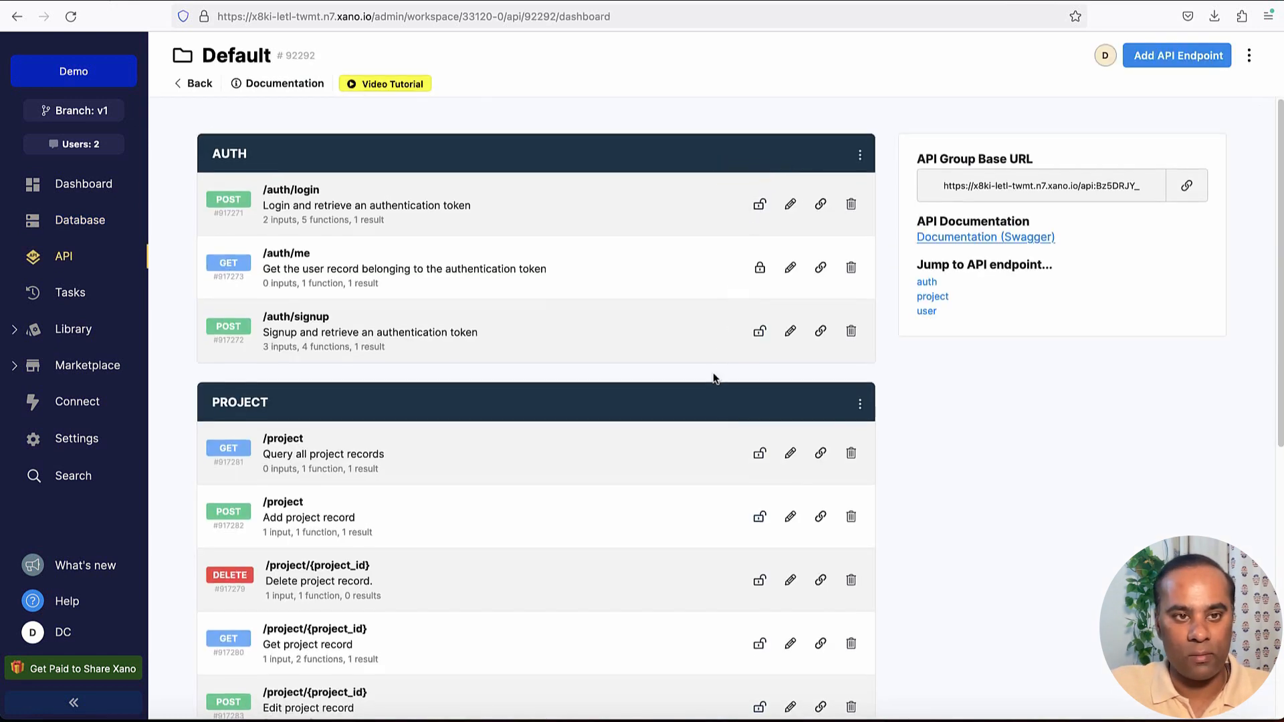
Copy the endpoint link of the POST /project "Add project record" API and open the API group's Swagger documentation.
{"action": "scroll", "coordinate": [713, 379], "scroll_direction": "down", "scroll_amount": 5}
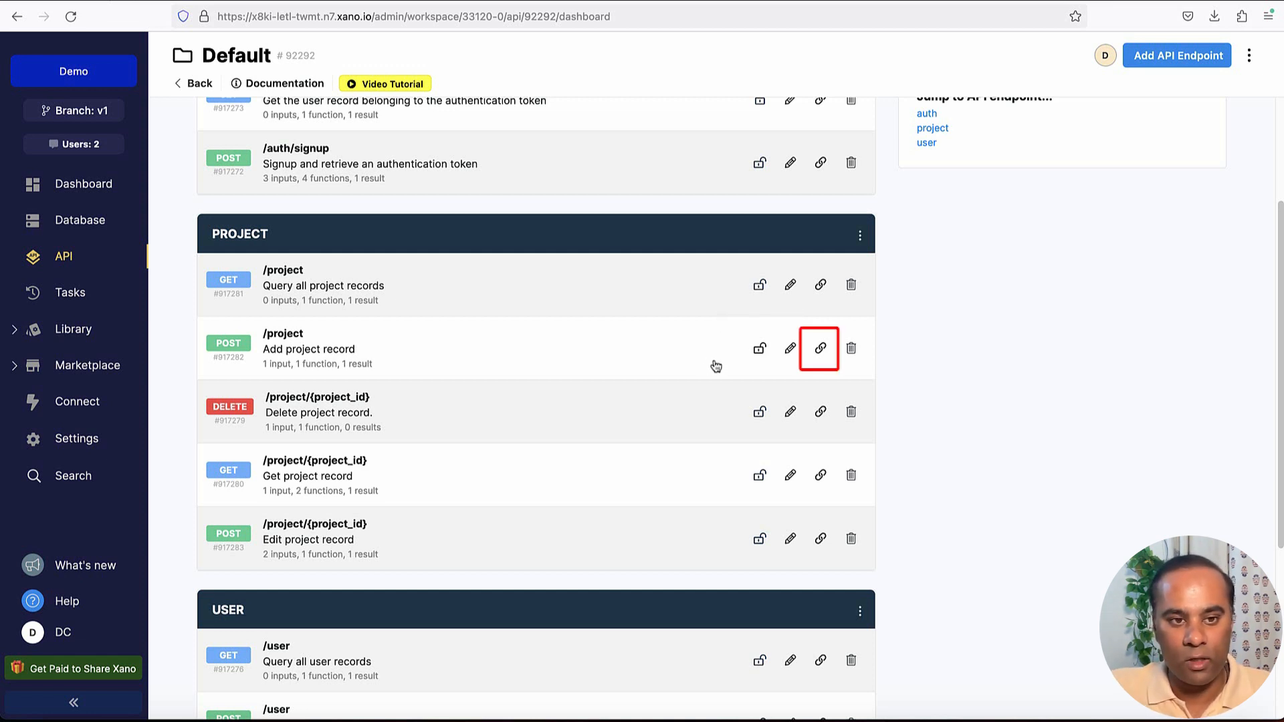
{"action": "left_click", "coordinate": [821, 352]}
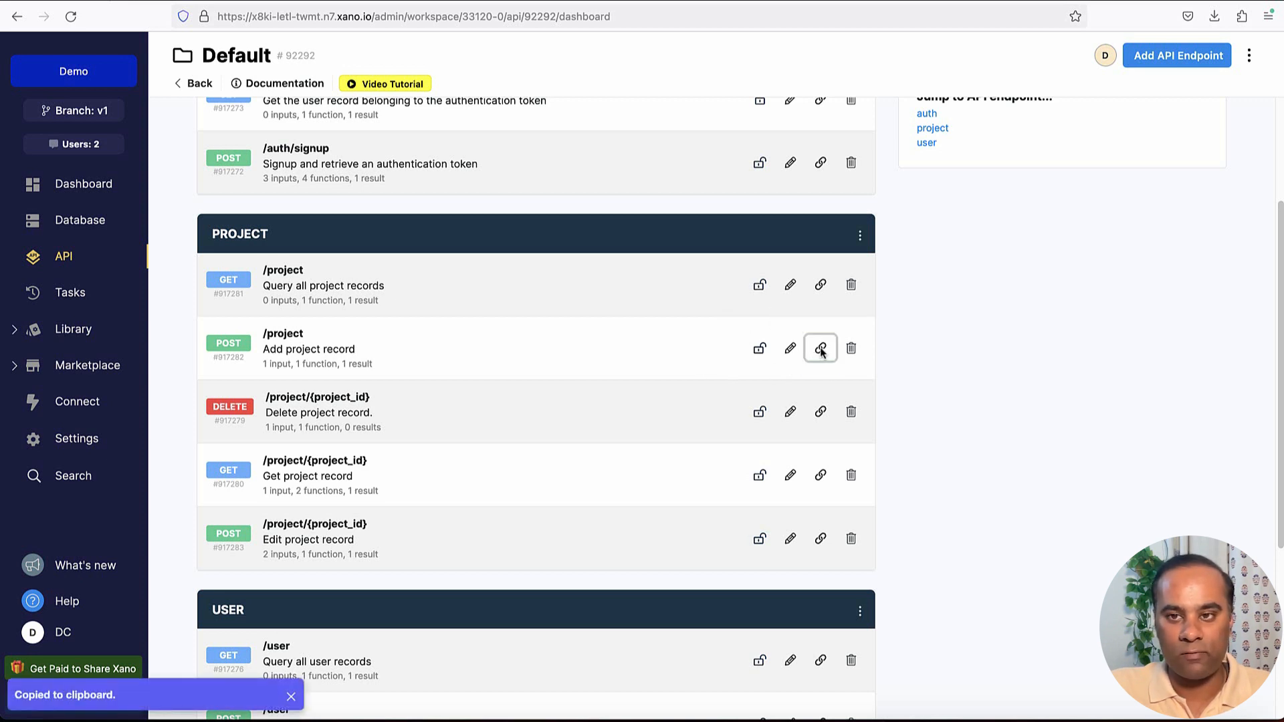
{"action": "scroll", "coordinate": [1020, 214], "scroll_direction": "up", "scroll_amount": 2}
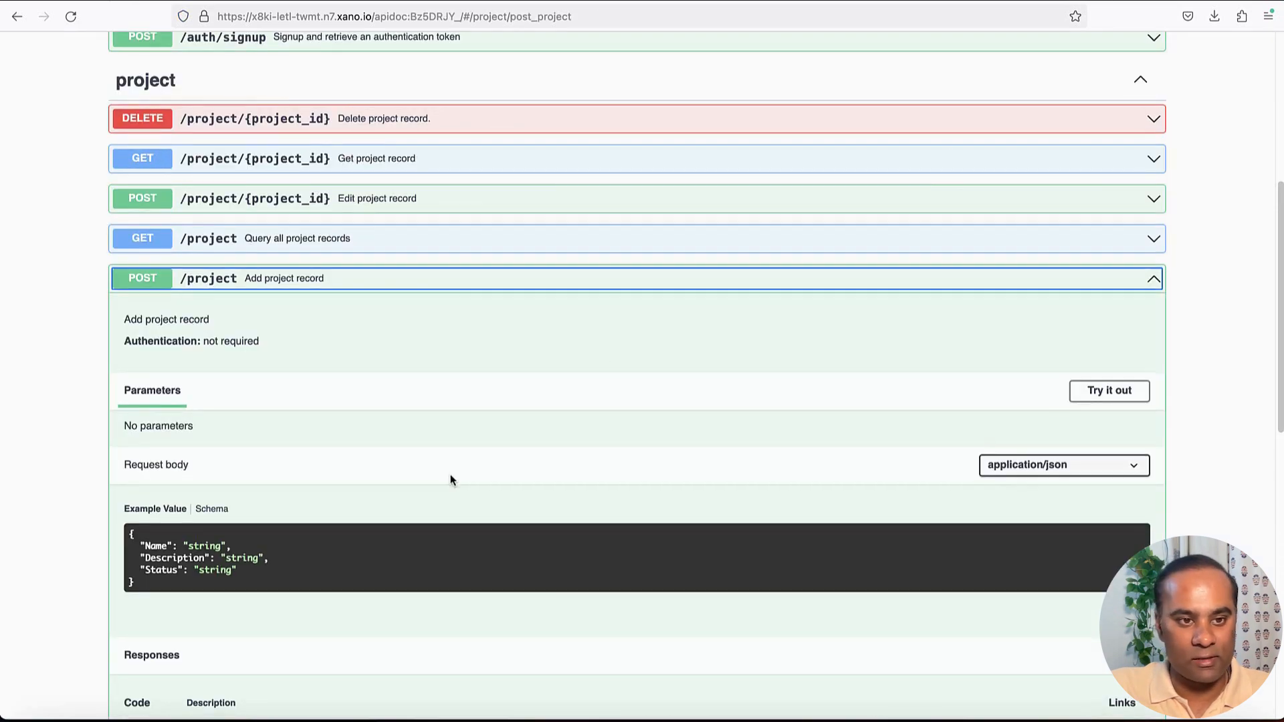
{"action": "scroll", "coordinate": [451, 474], "scroll_direction": "down", "scroll_amount": 1}
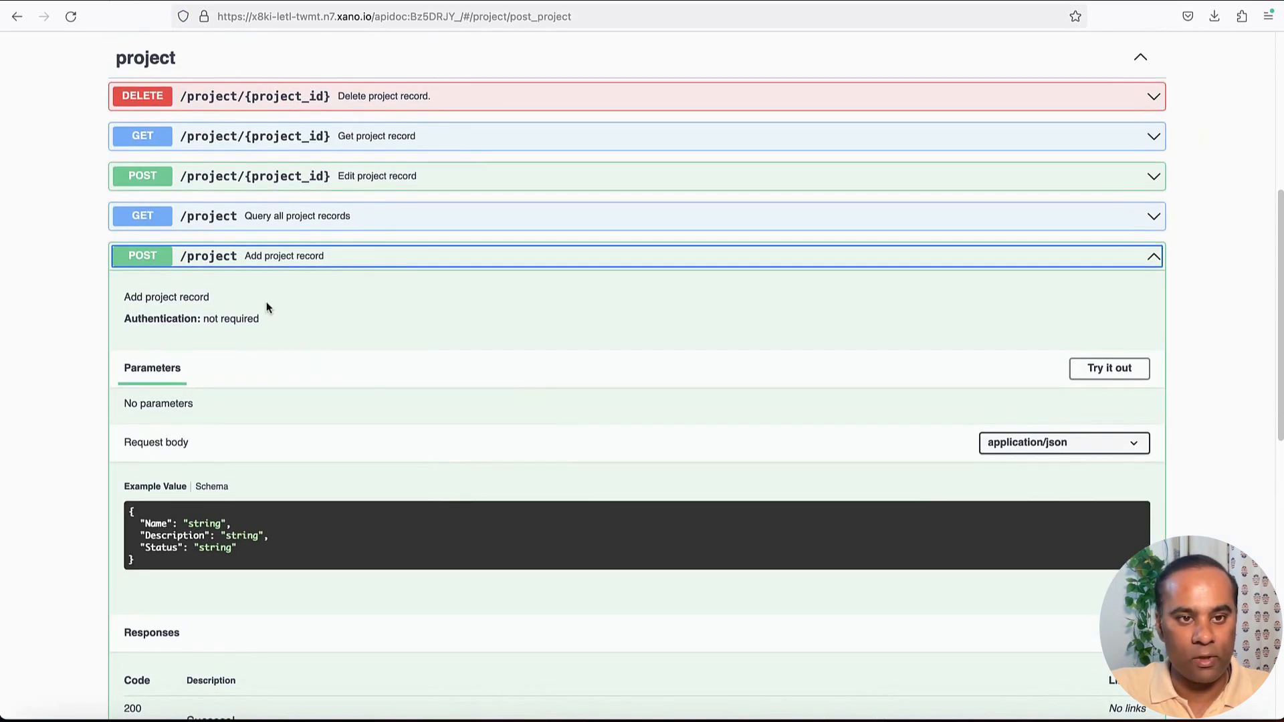
Examine the example request body fields of the POST /project endpoint in the Swagger documentation.
{"action": "scroll", "coordinate": [374, 412], "scroll_direction": "down", "scroll_amount": 2}
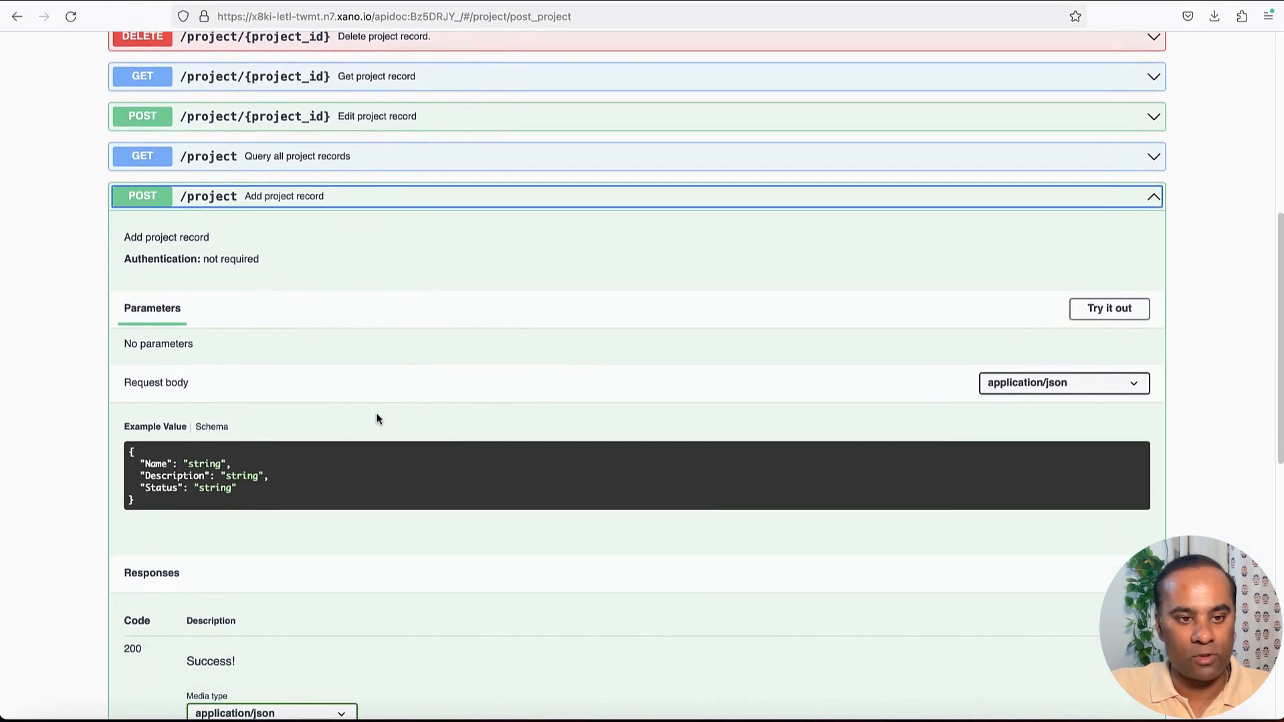
{"action": "double_click", "coordinate": [162, 465]}
{"action": "left_click", "coordinate": [162, 479]}
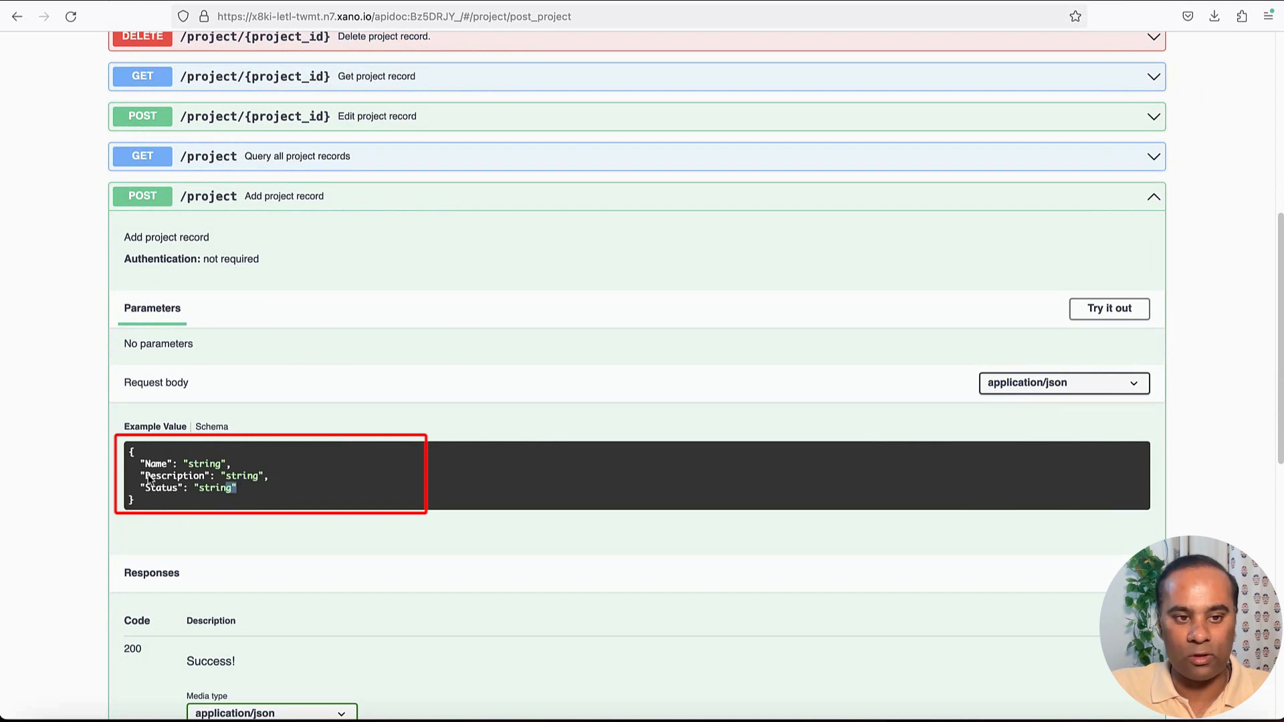
{"action": "left_click_drag", "start_coordinate": [238, 489], "coordinate": [128, 461]}
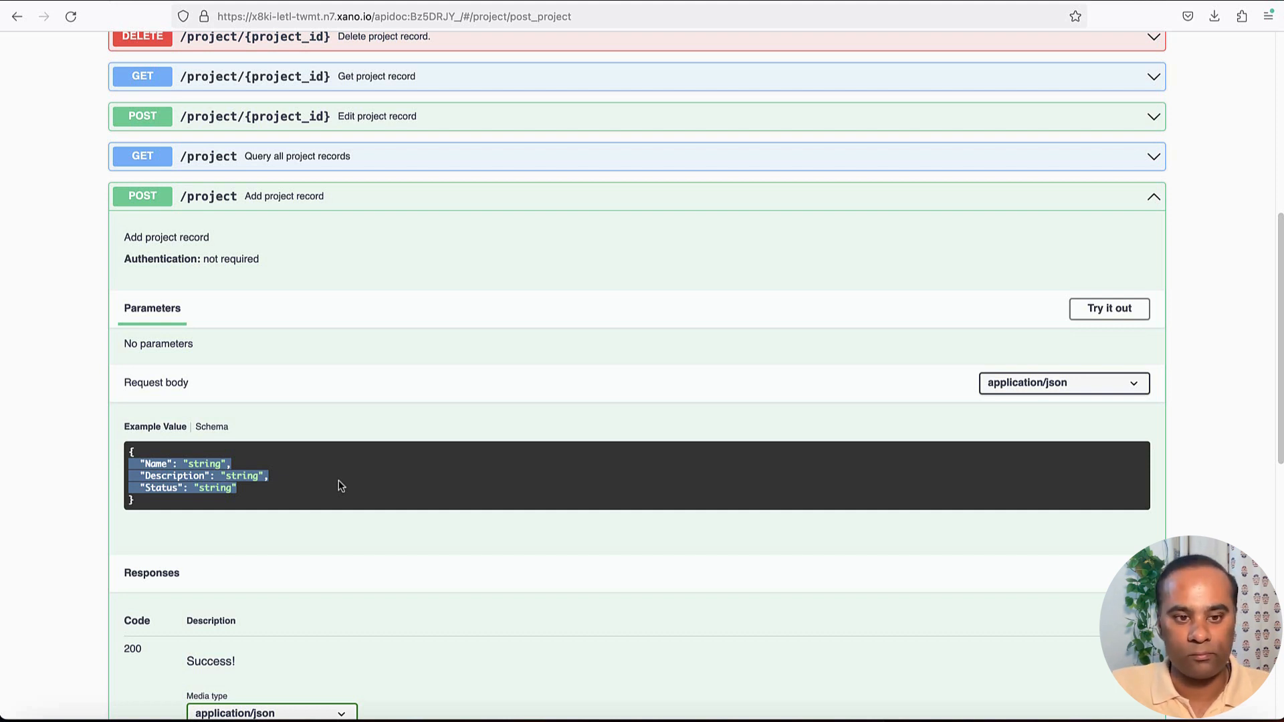
Switch to the DrapCode builder and add a Form component to the Home page below the welcome section.
{"action": "key", "text": "super+Tab"}
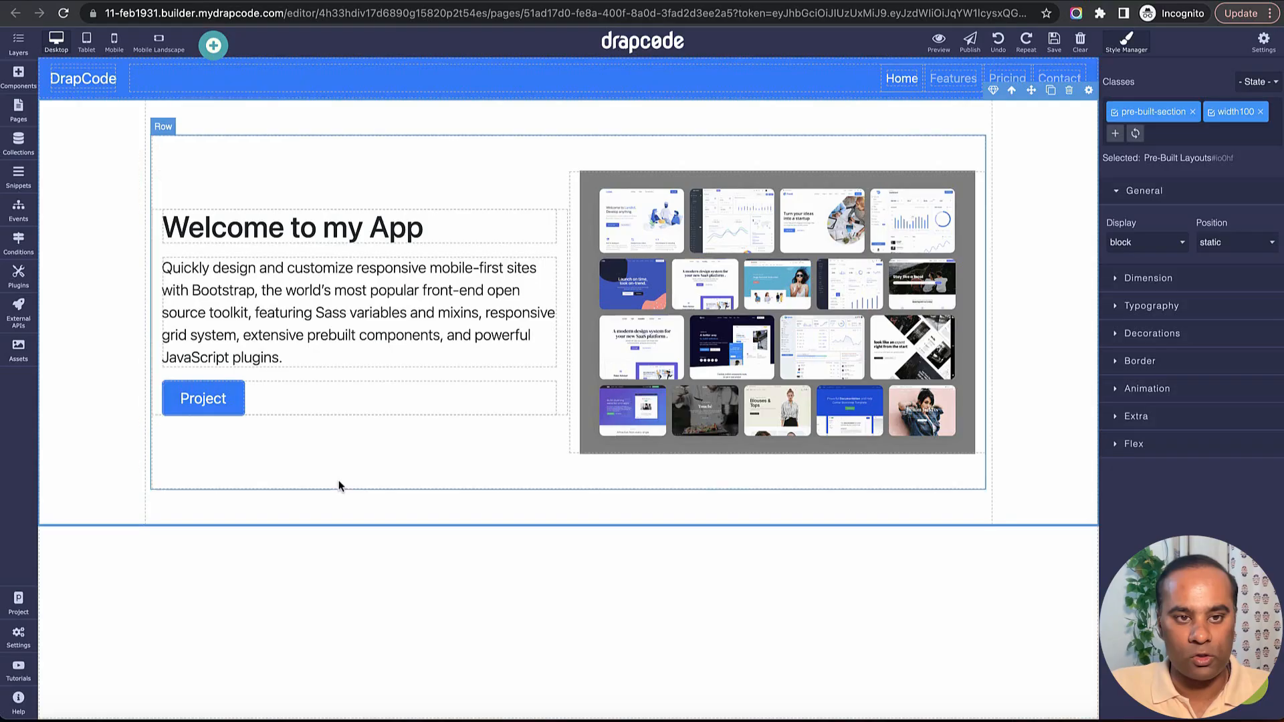
{"action": "left_click", "coordinate": [20, 117]}
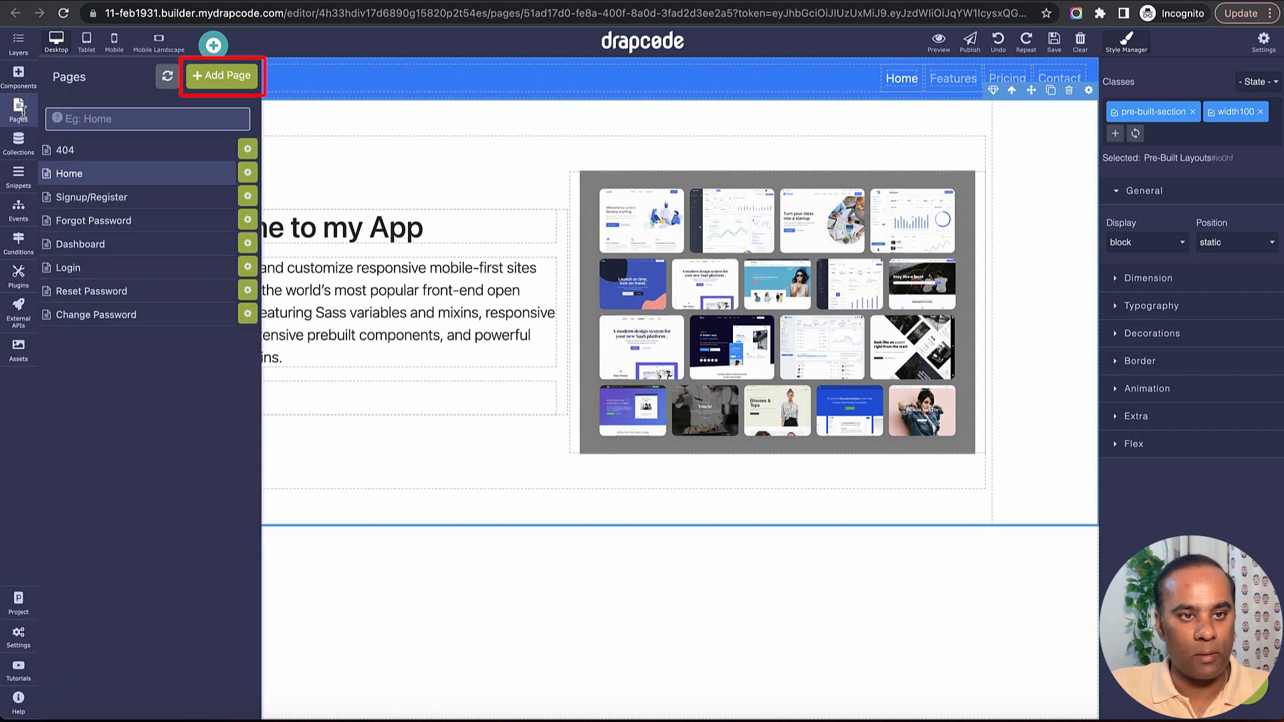
{"action": "left_click", "coordinate": [509, 579]}
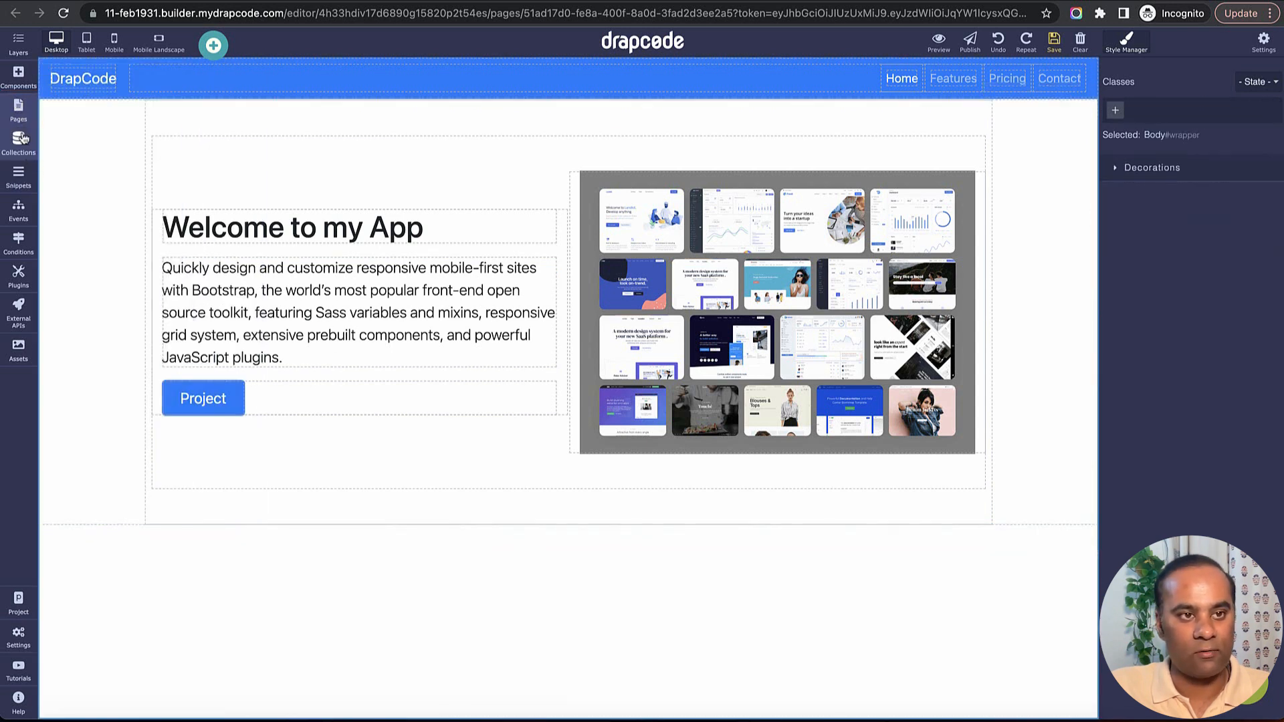
{"action": "left_click", "coordinate": [17, 79]}
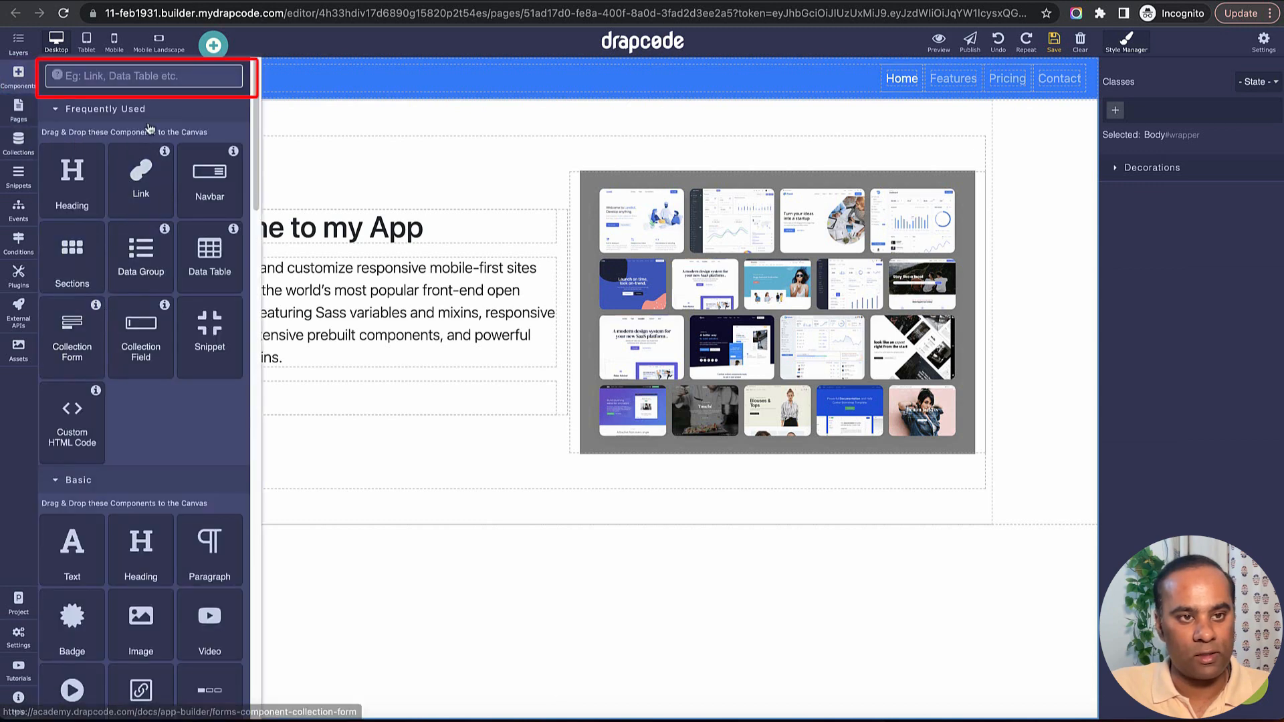
{"action": "type", "text": "Form"}
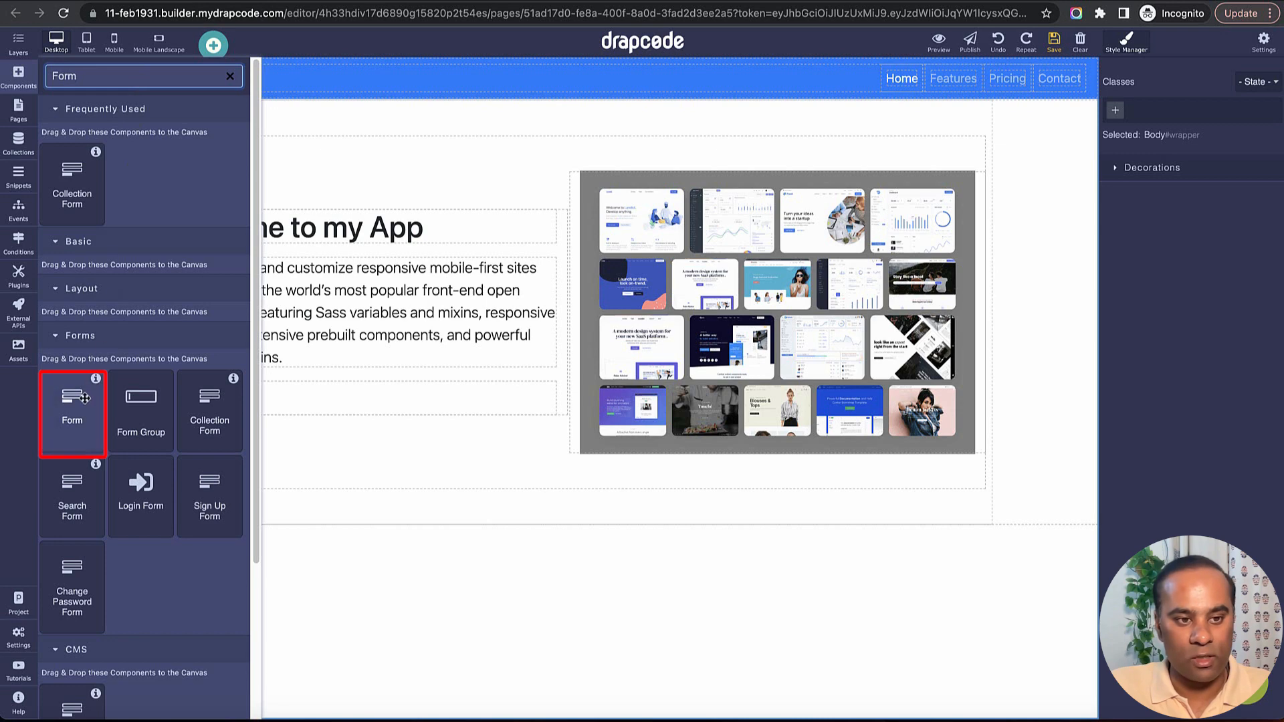
{"action": "left_click_drag", "start_coordinate": [79, 409], "coordinate": [244, 582]}
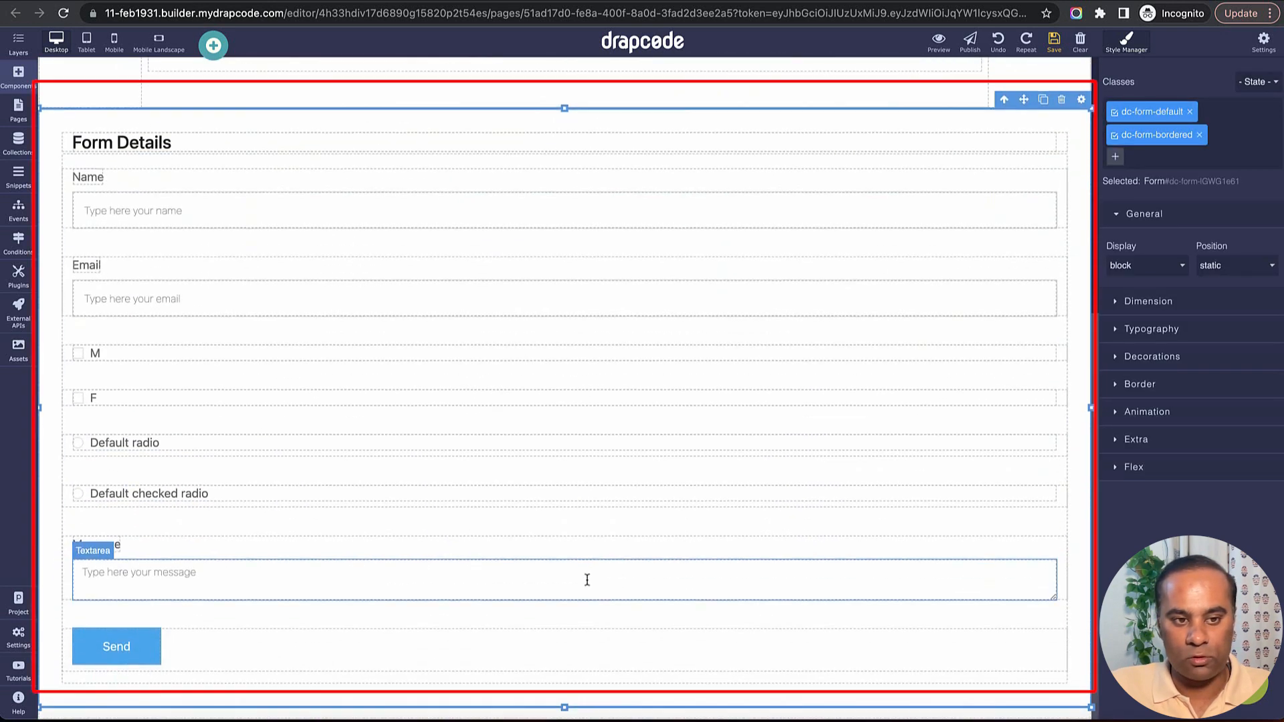
Delete the M and F checkboxes, both default radio options and the Message field from the form.
{"action": "left_click", "coordinate": [721, 354]}
{"action": "left_click", "coordinate": [969, 336]}
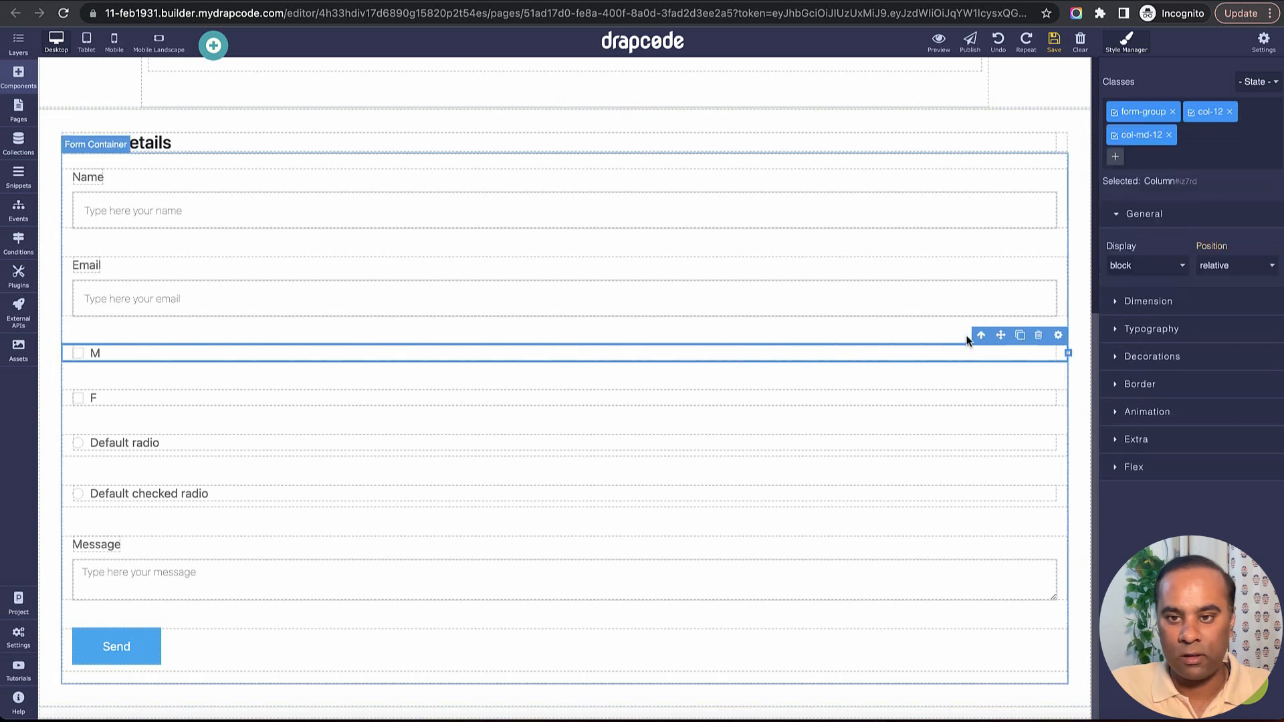
{"action": "left_click", "coordinate": [1038, 336]}
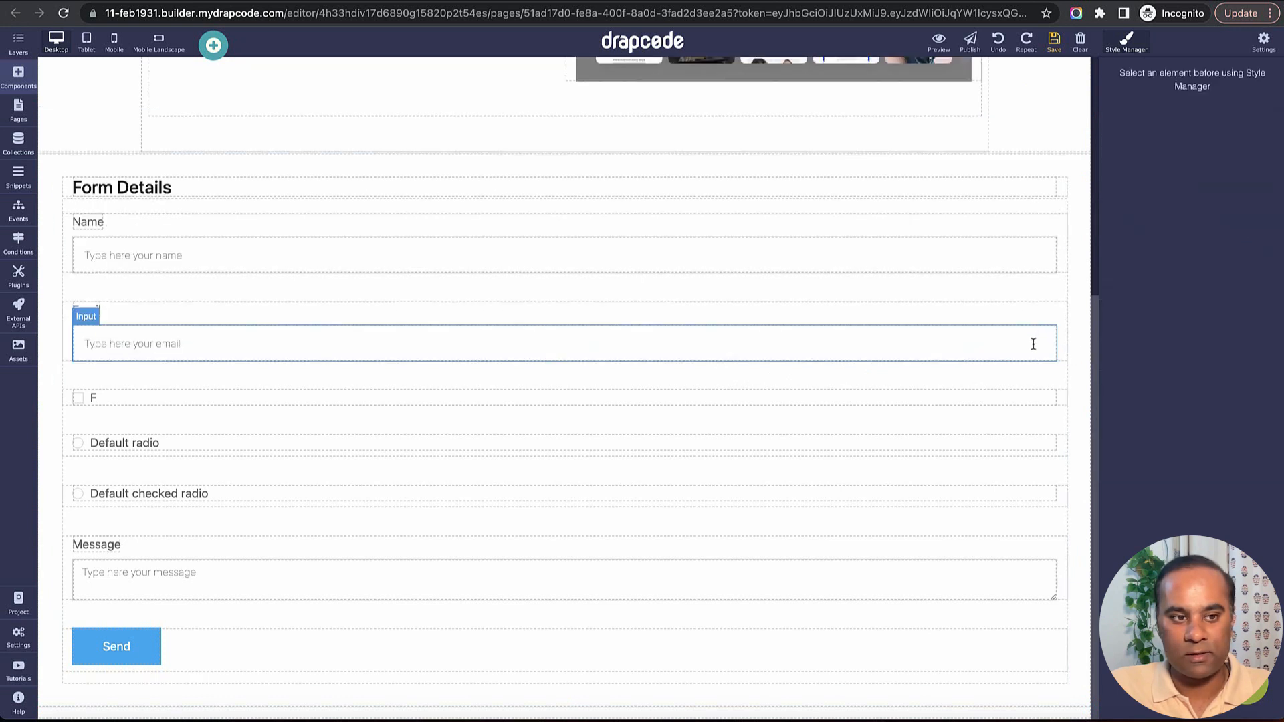
{"action": "left_click", "coordinate": [1059, 398]}
{"action": "left_click", "coordinate": [1037, 378]}
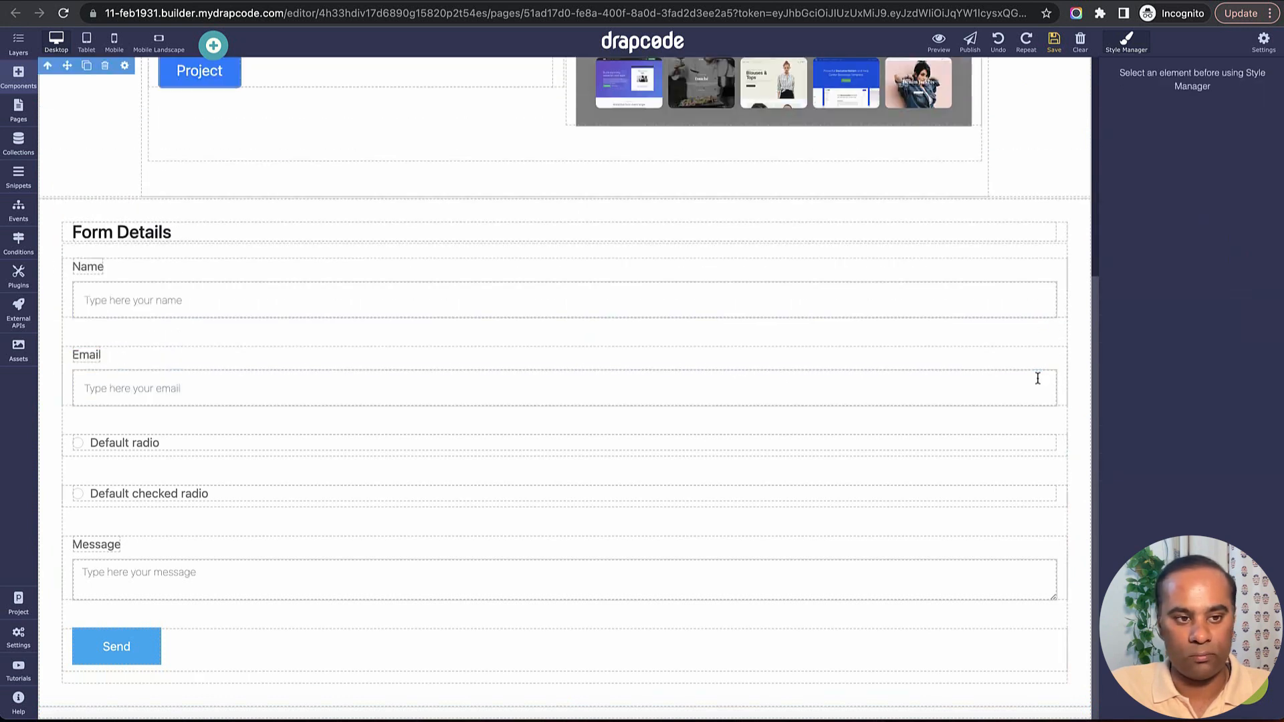
{"action": "left_click", "coordinate": [1065, 444]}
{"action": "left_click", "coordinate": [1041, 424]}
{"action": "left_click", "coordinate": [1063, 490]}
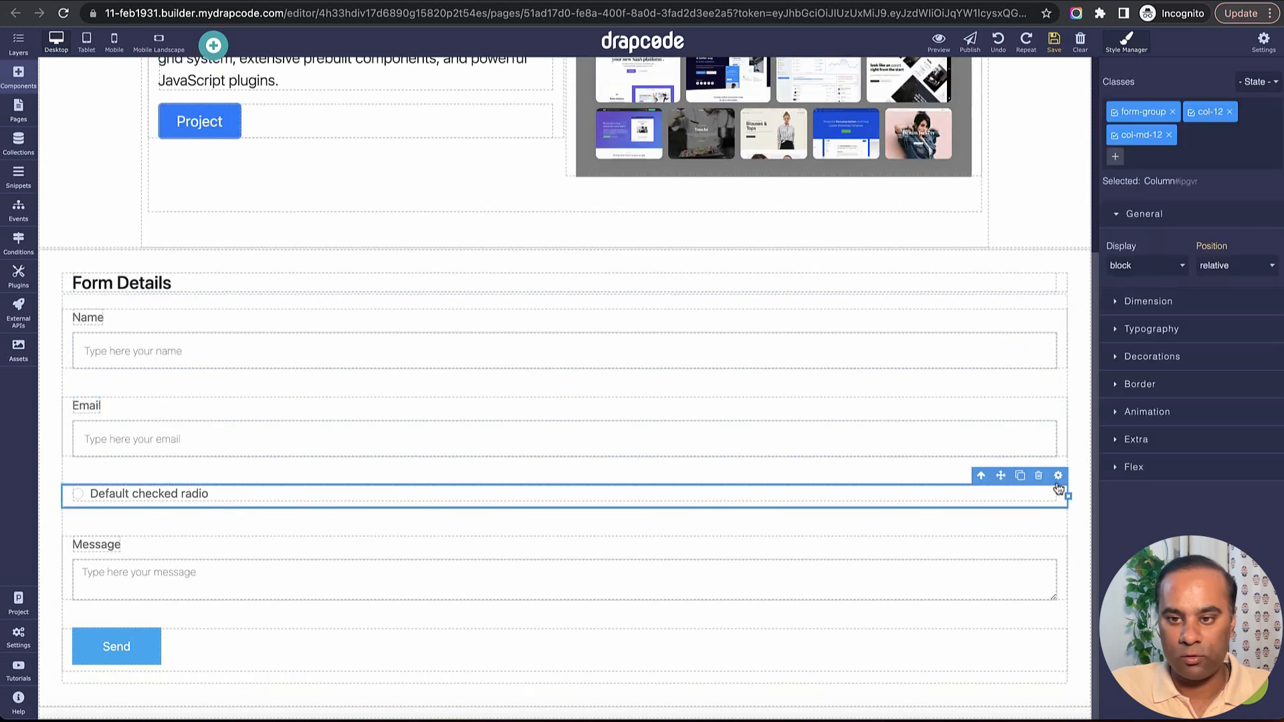
{"action": "left_click", "coordinate": [1041, 473]}
{"action": "left_click", "coordinate": [1056, 539]}
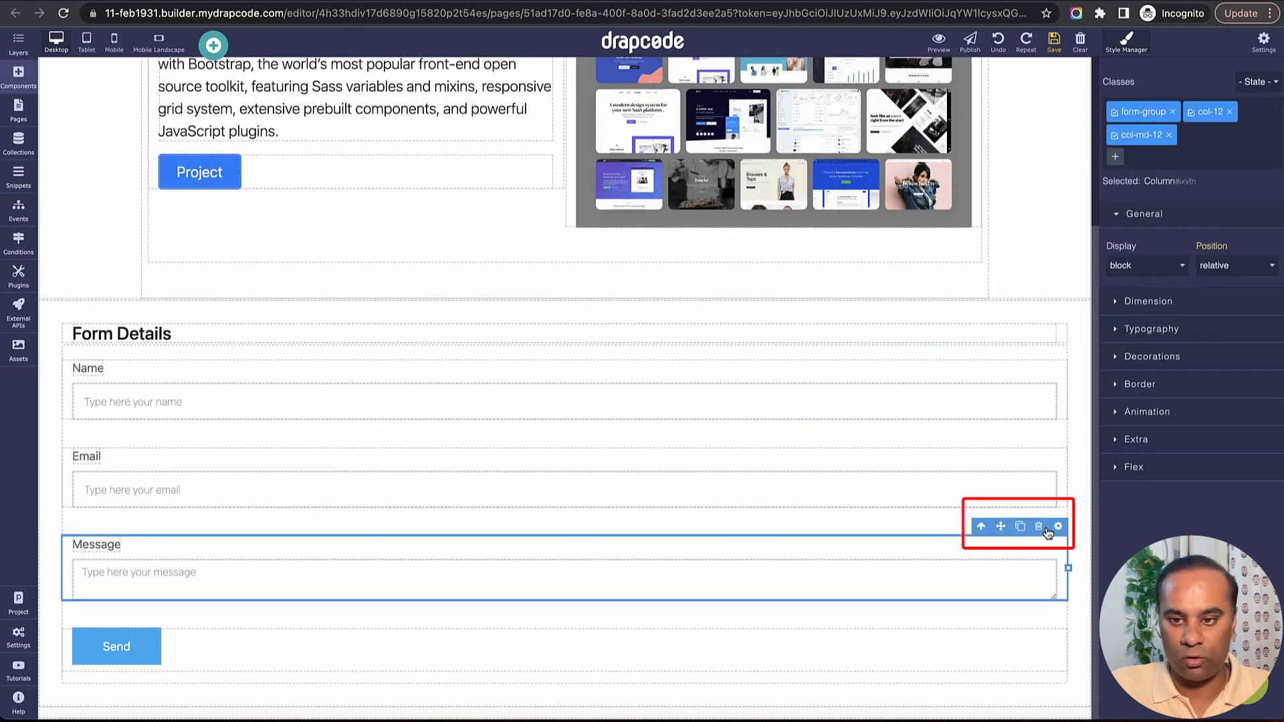
{"action": "left_click", "coordinate": [1041, 524]}
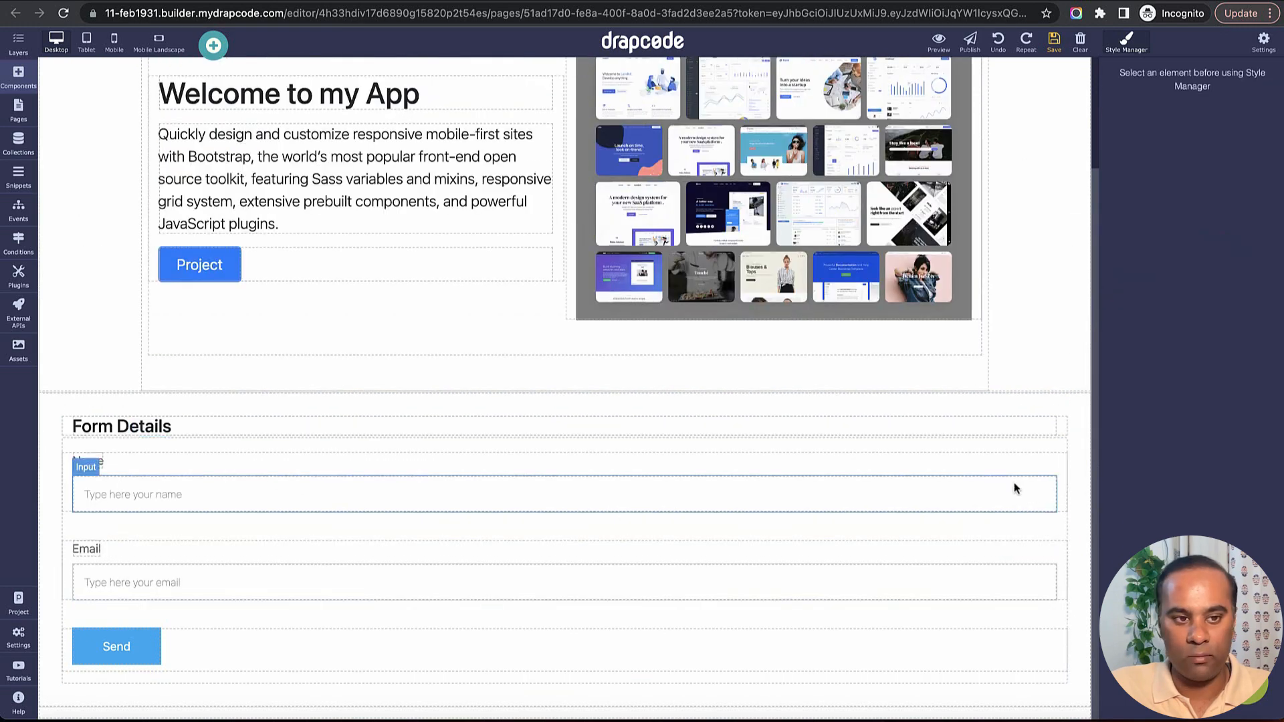
Change the form's heading text to "Create New Project".
{"action": "left_click", "coordinate": [101, 427]}
{"action": "double_click", "coordinate": [99, 426]}
{"action": "type", "text": "Cre"}
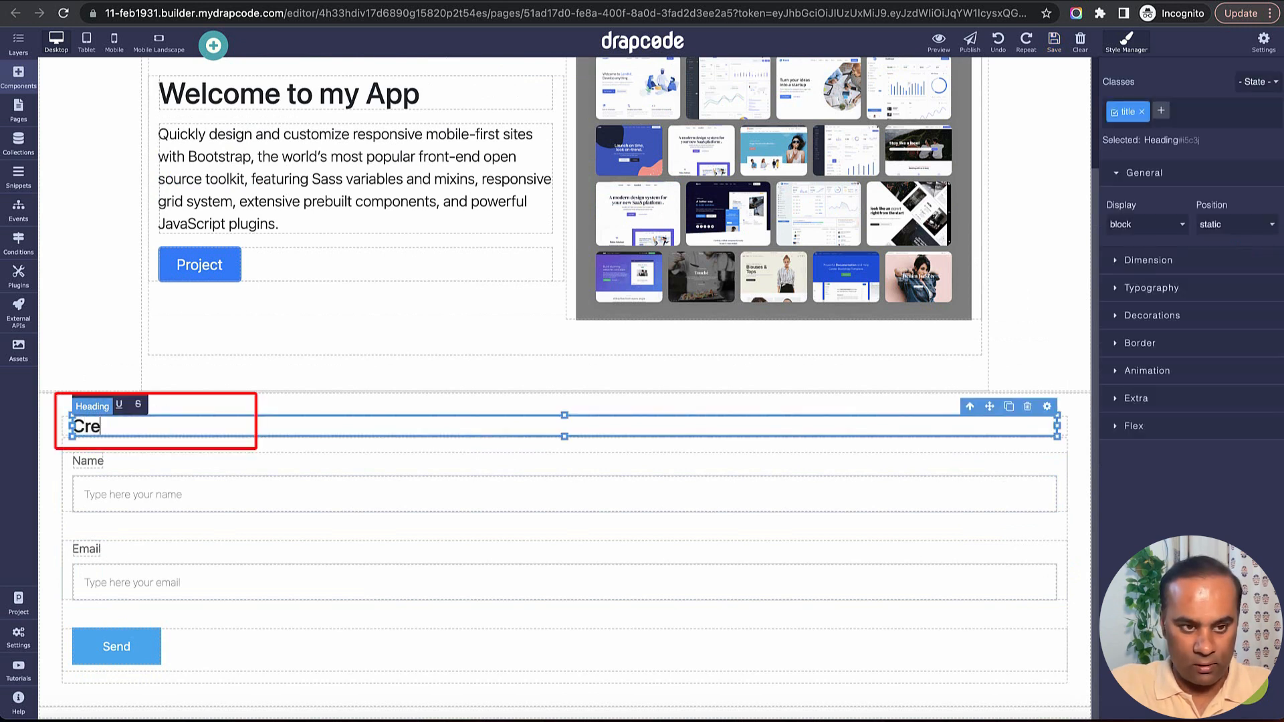
{"action": "type", "text": "ate New"}
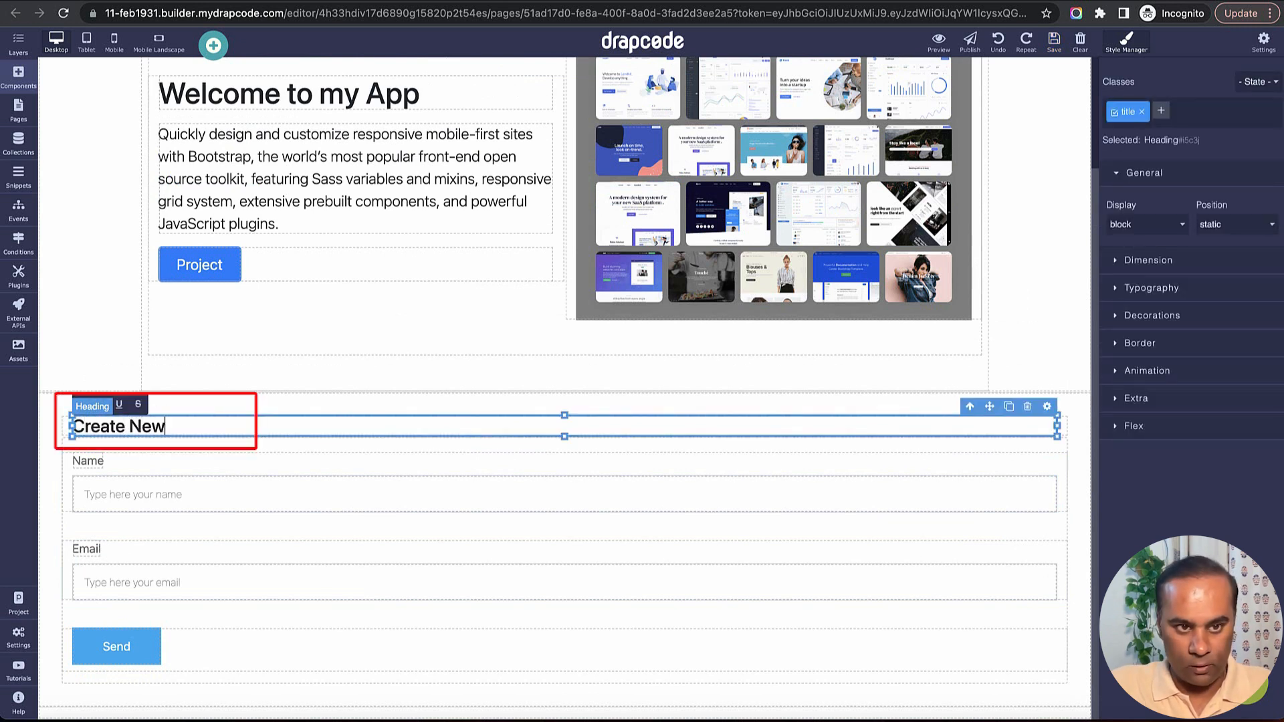
{"action": "type", "text": " Project"}
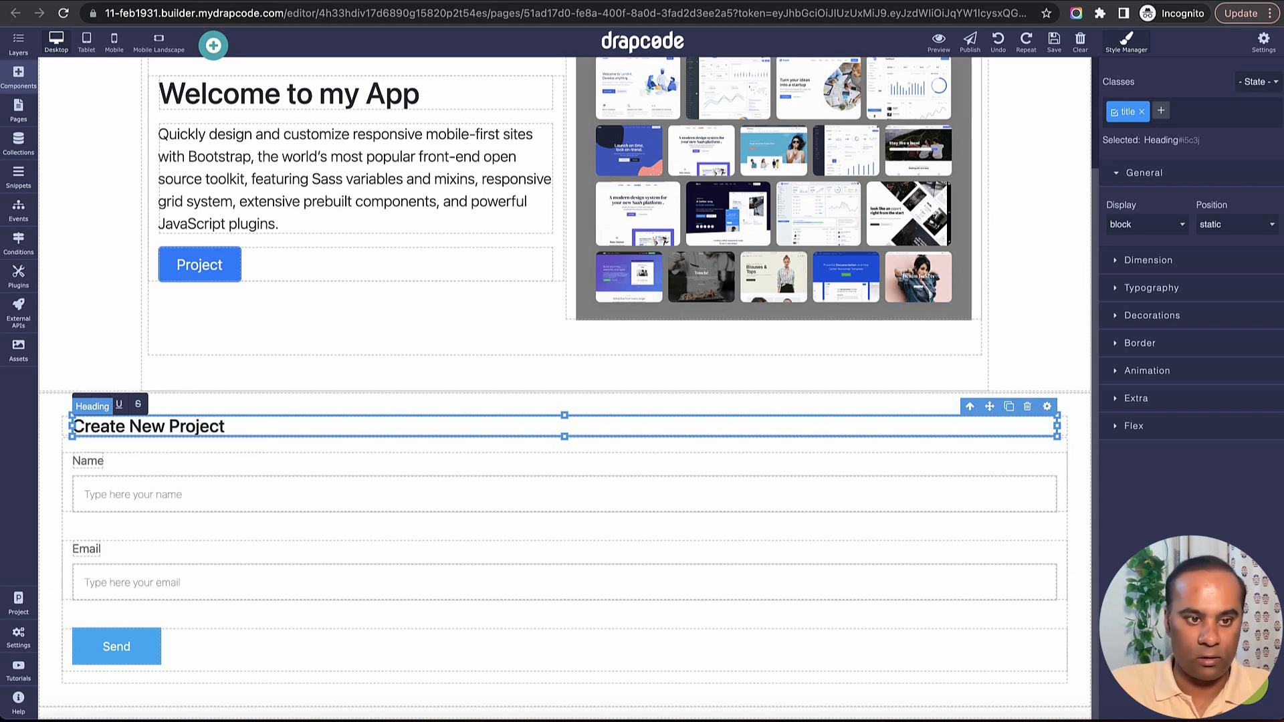
Set the first input's name to "Name", copied from the Xano request body, and its placeholder to "Name".
{"action": "left_click", "coordinate": [491, 489]}
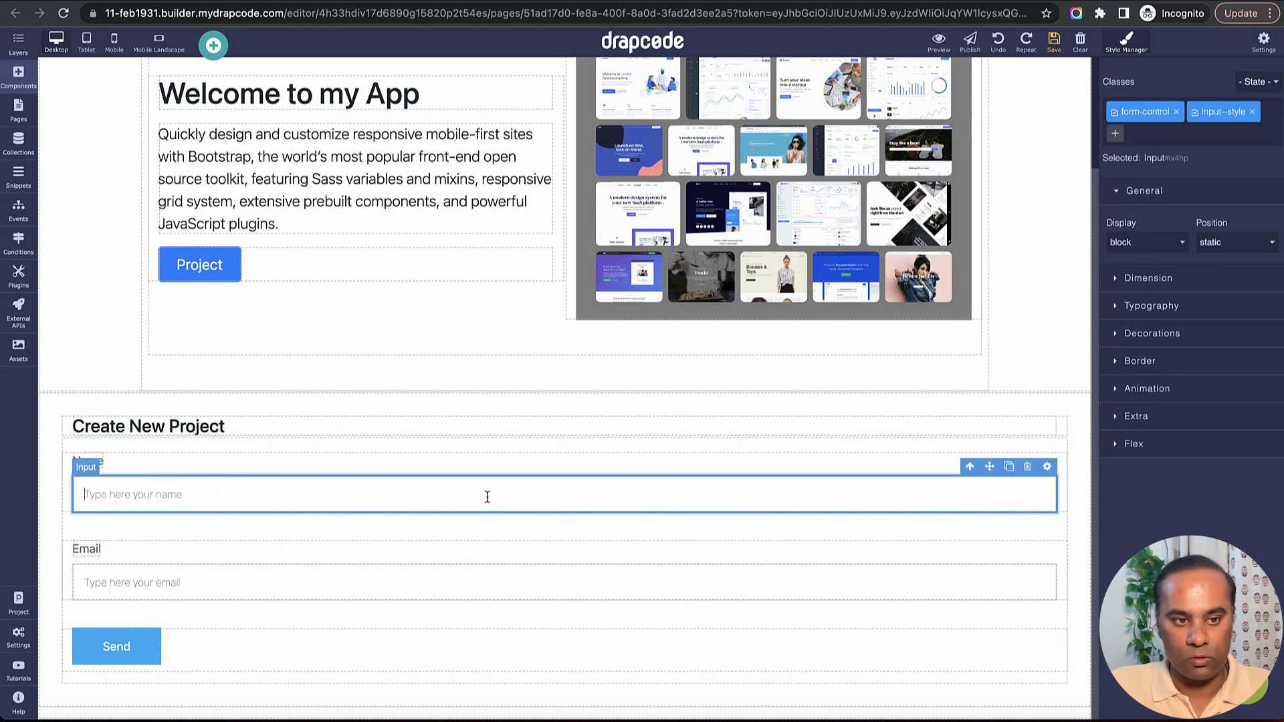
{"action": "left_click", "coordinate": [1047, 471]}
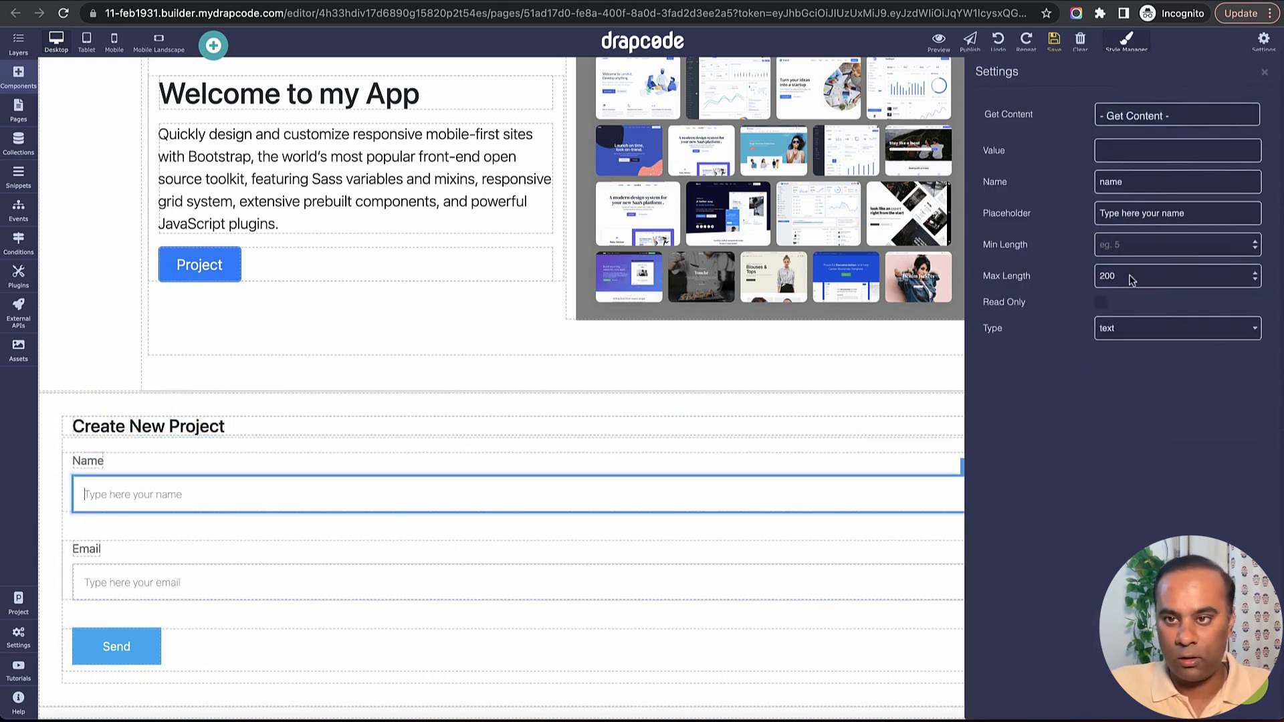
{"action": "left_click", "coordinate": [1177, 182]}
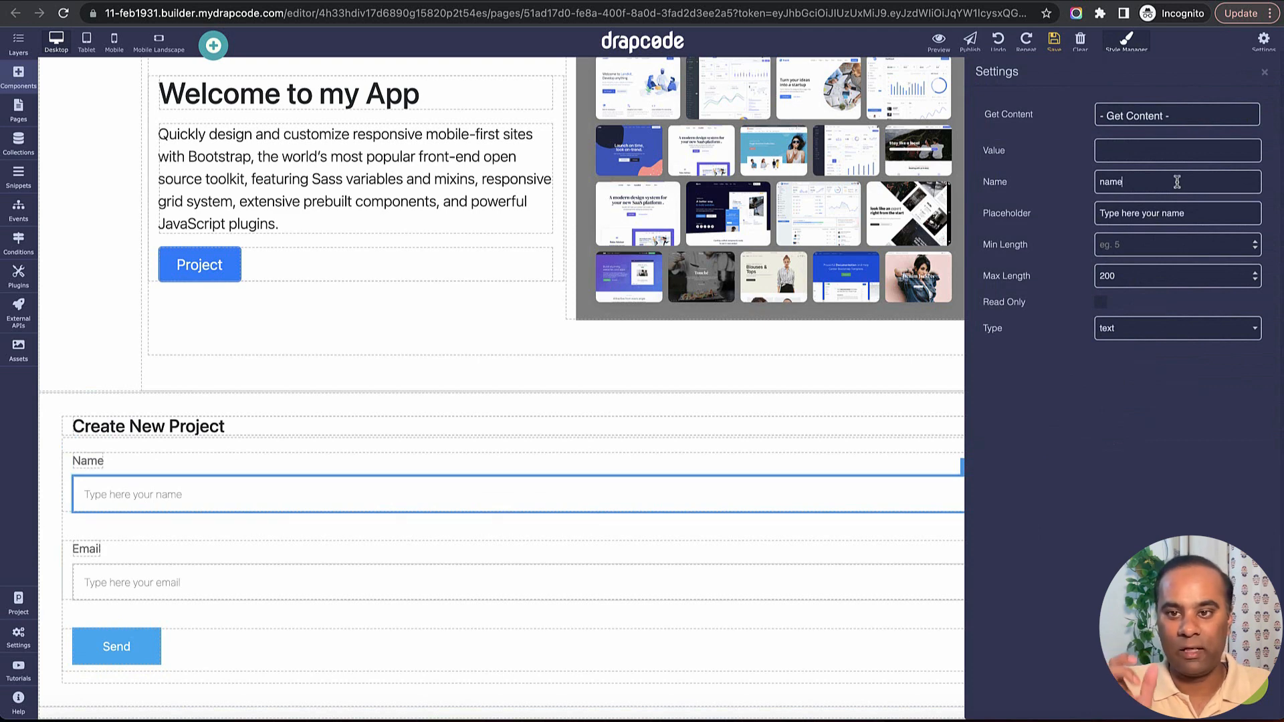
{"action": "key", "text": "super+Tab"}
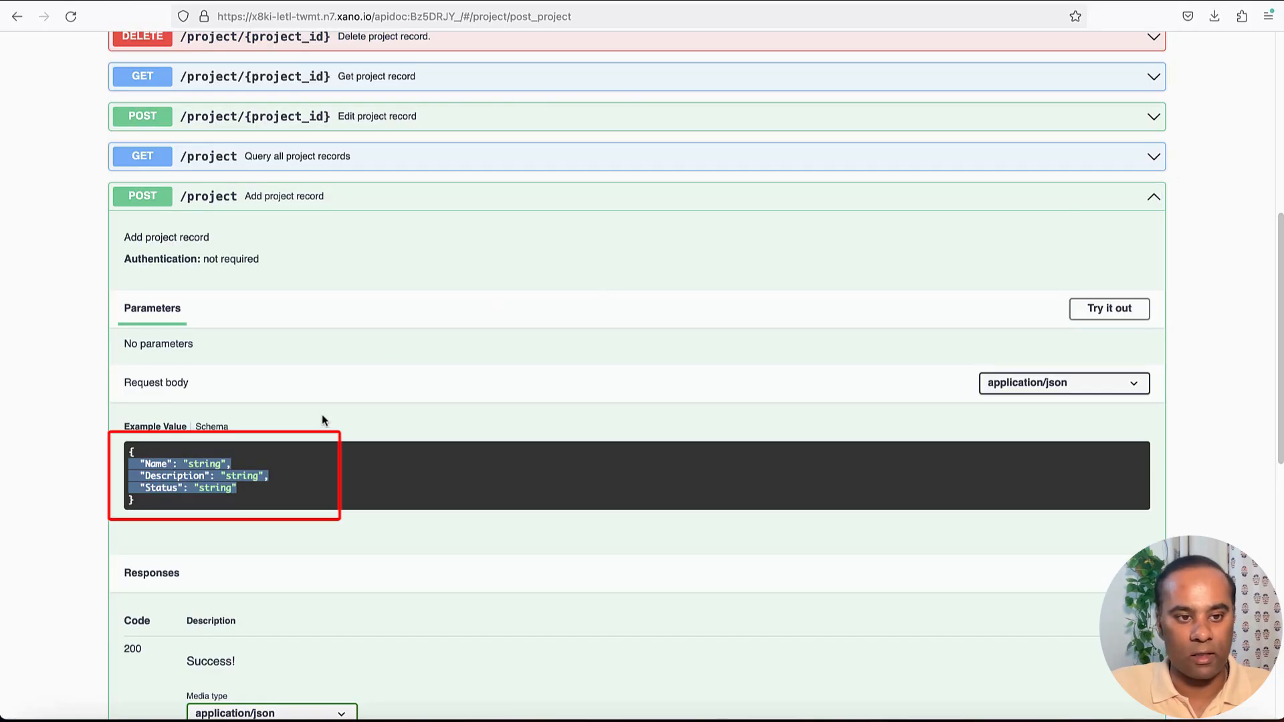
{"action": "double_click", "coordinate": [155, 464]}
{"action": "key", "text": "super+c"}
{"action": "key", "text": "super+Tab"}
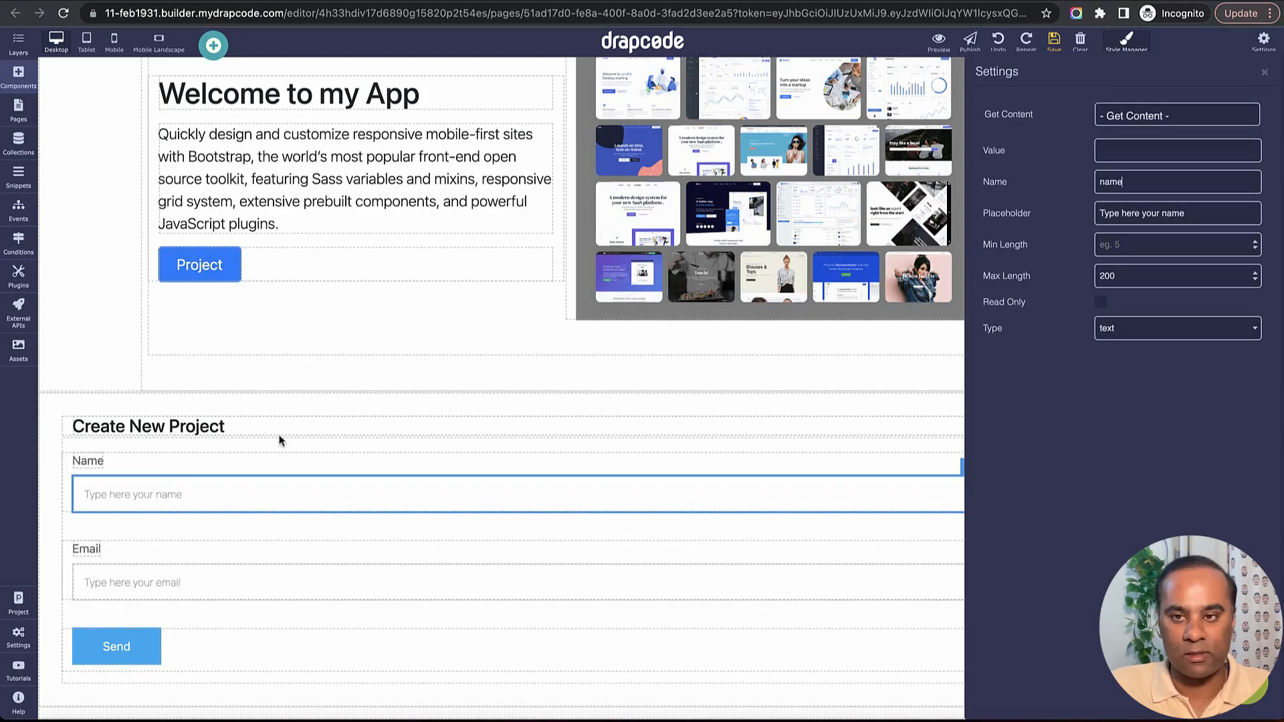
{"action": "double_click", "coordinate": [1157, 180]}
{"action": "key", "text": "super+v"}
{"action": "key", "text": "Tab"}
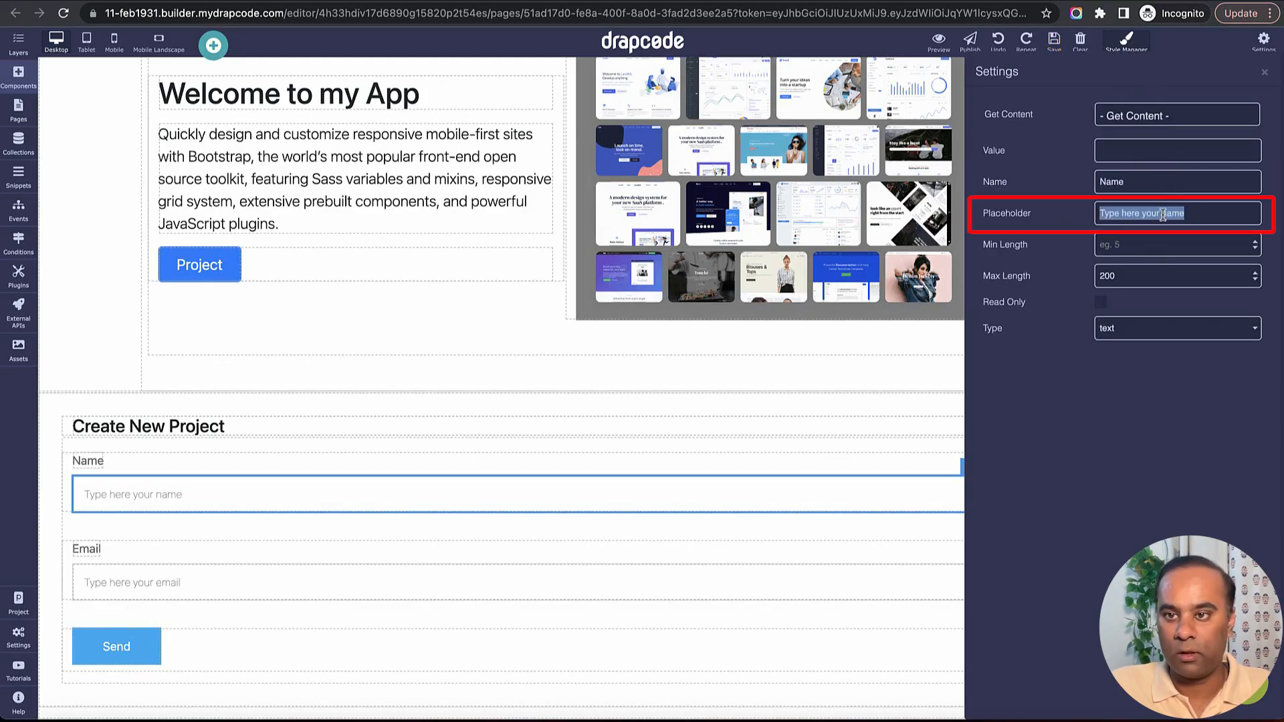
{"action": "type", "text": "Name"}
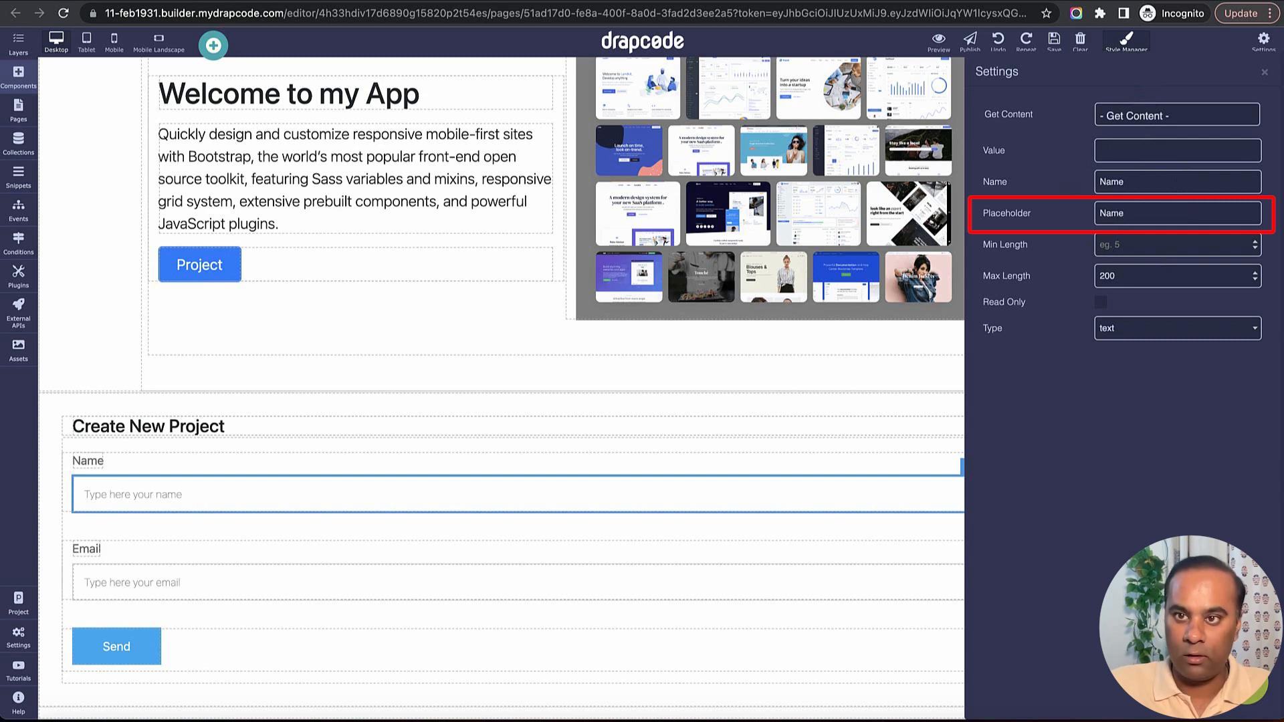
{"action": "left_click", "coordinate": [1263, 71]}
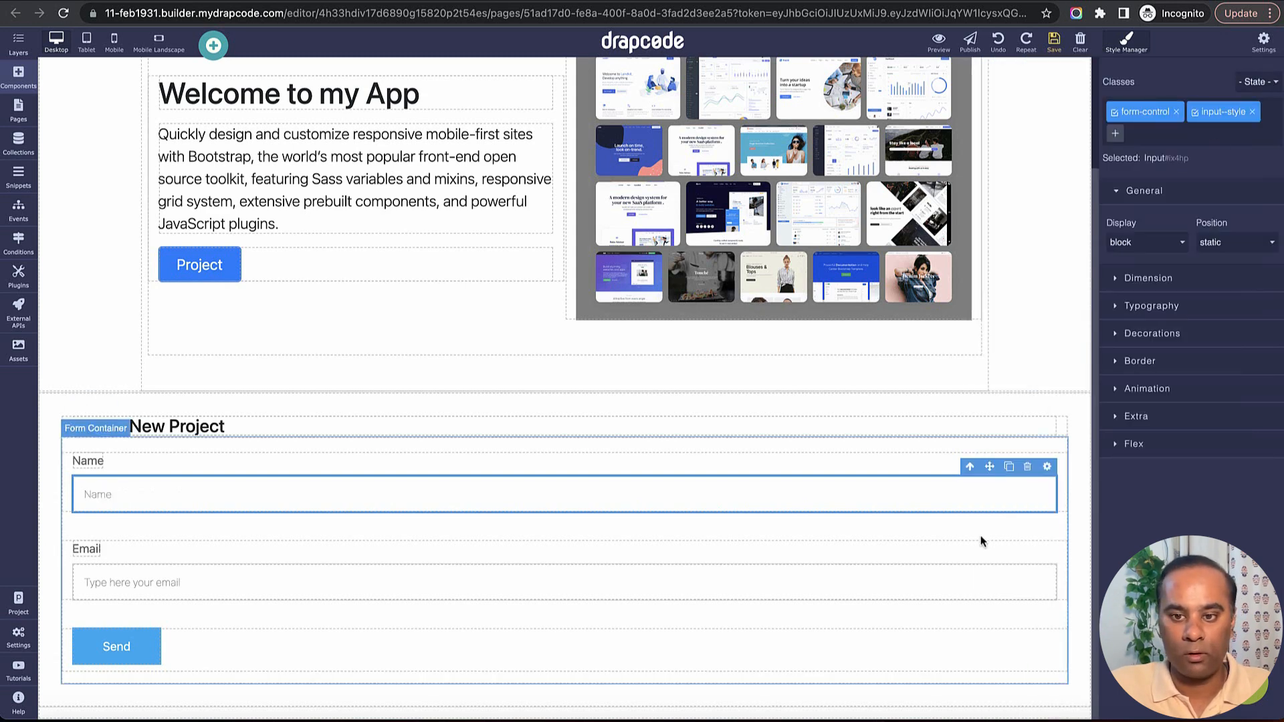
Set the second input's name to "Description", copied from the Xano request body, and its placeholder to "Description".
{"action": "left_click", "coordinate": [1019, 570]}
{"action": "left_click", "coordinate": [1047, 555]}
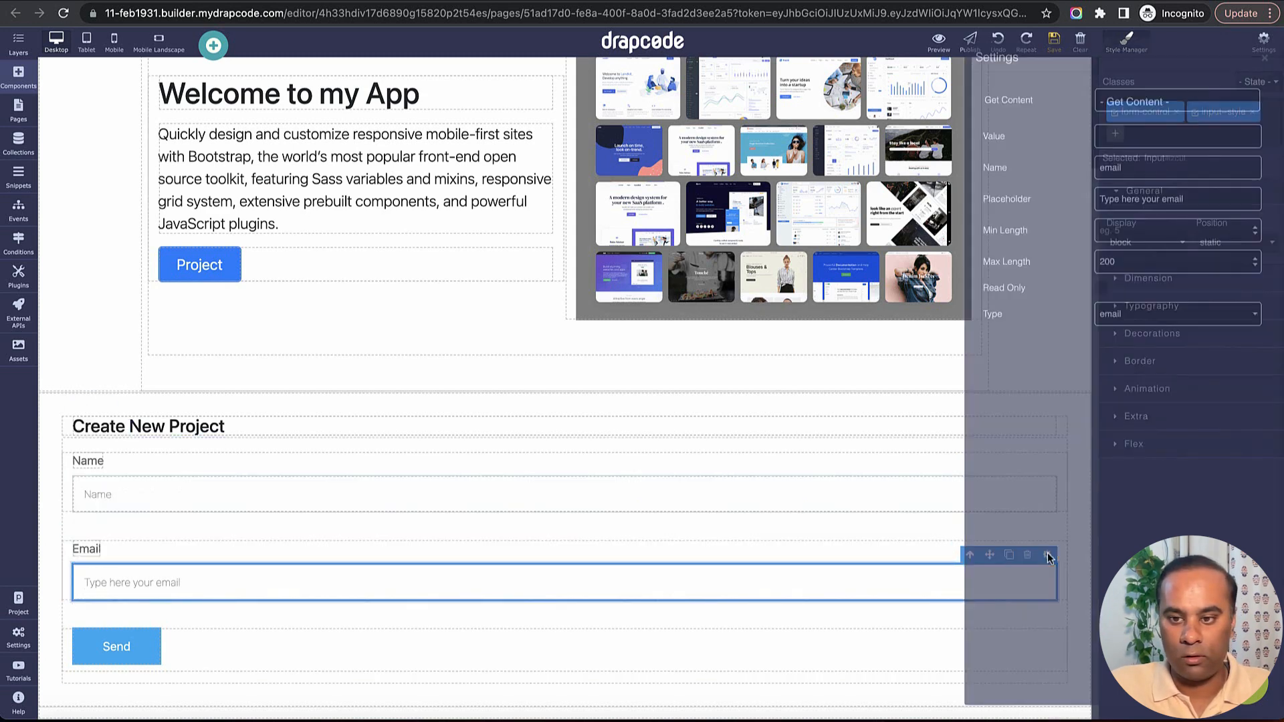
{"action": "double_click", "coordinate": [1149, 187]}
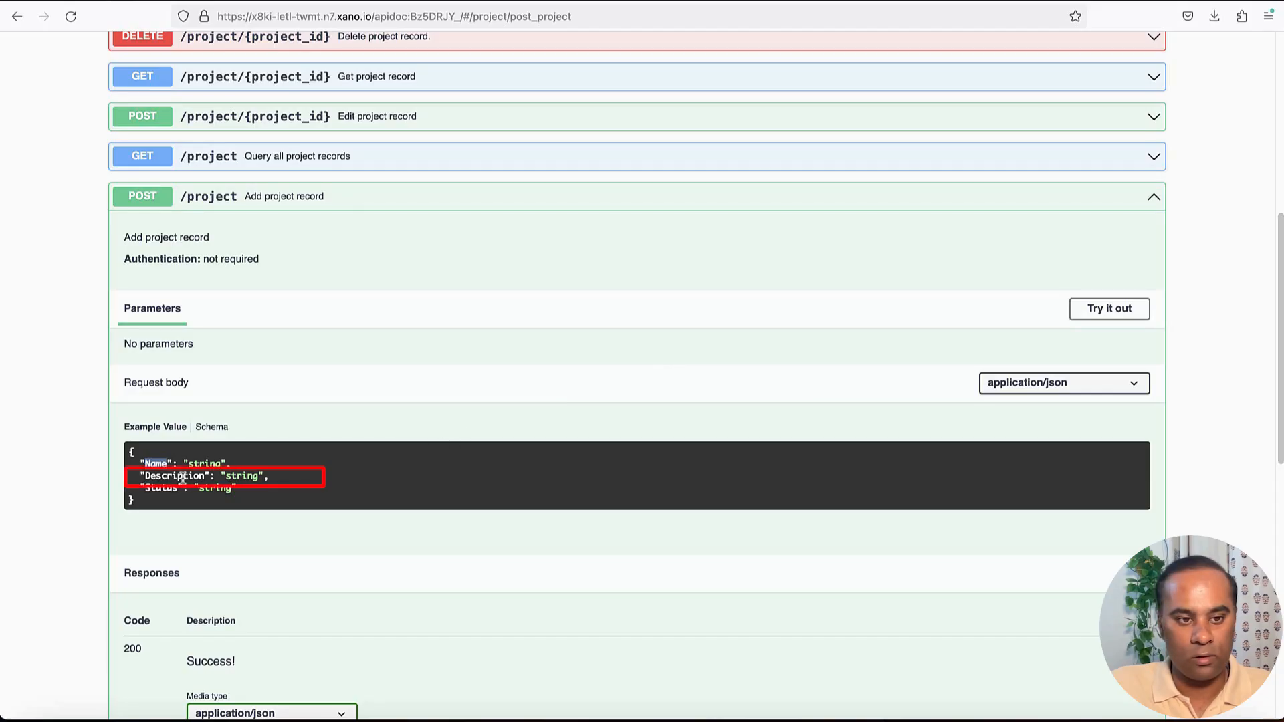
{"action": "double_click", "coordinate": [164, 478]}
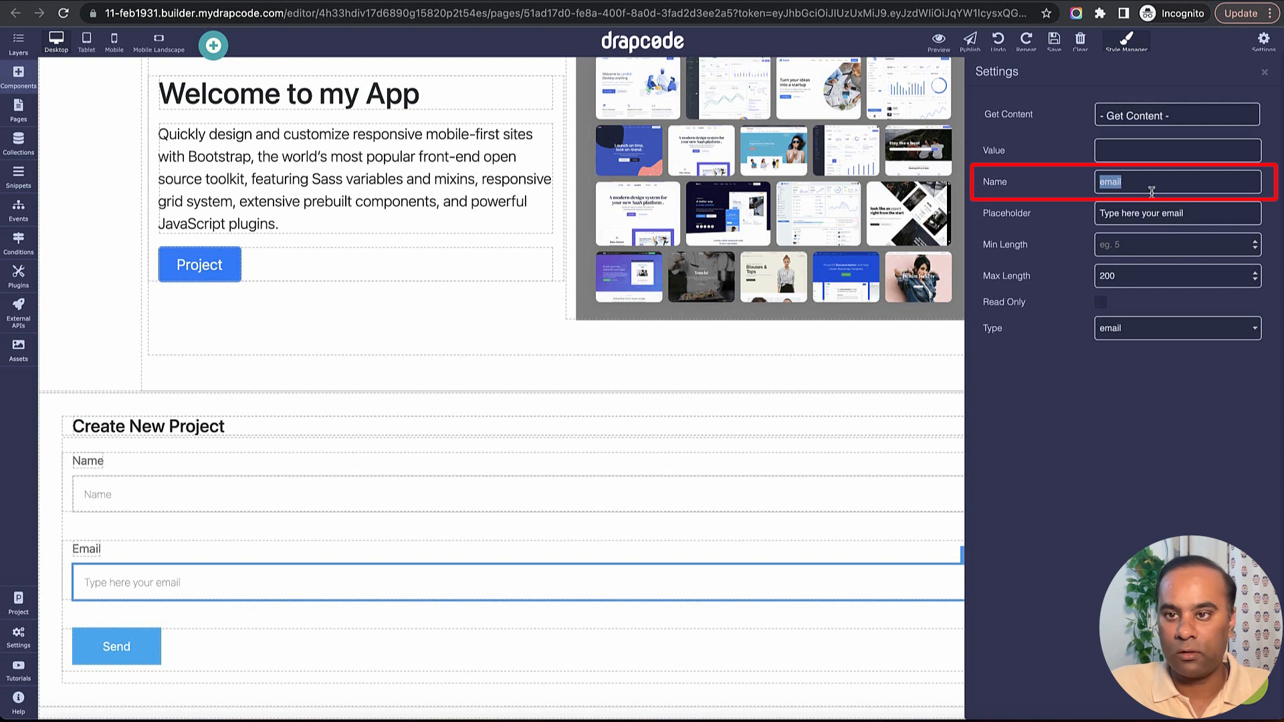
{"action": "type", "text": "Description"}
{"action": "triple_click", "coordinate": [1160, 215]}
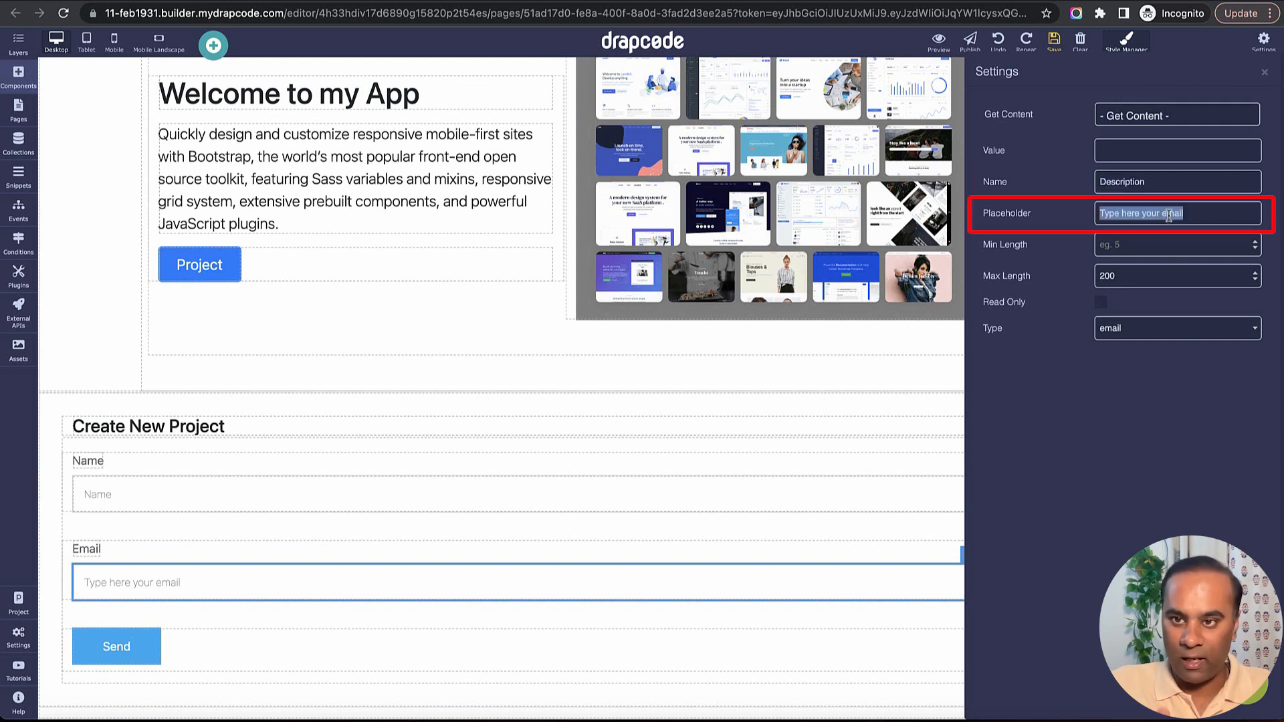
{"action": "type", "text": "Descri"}
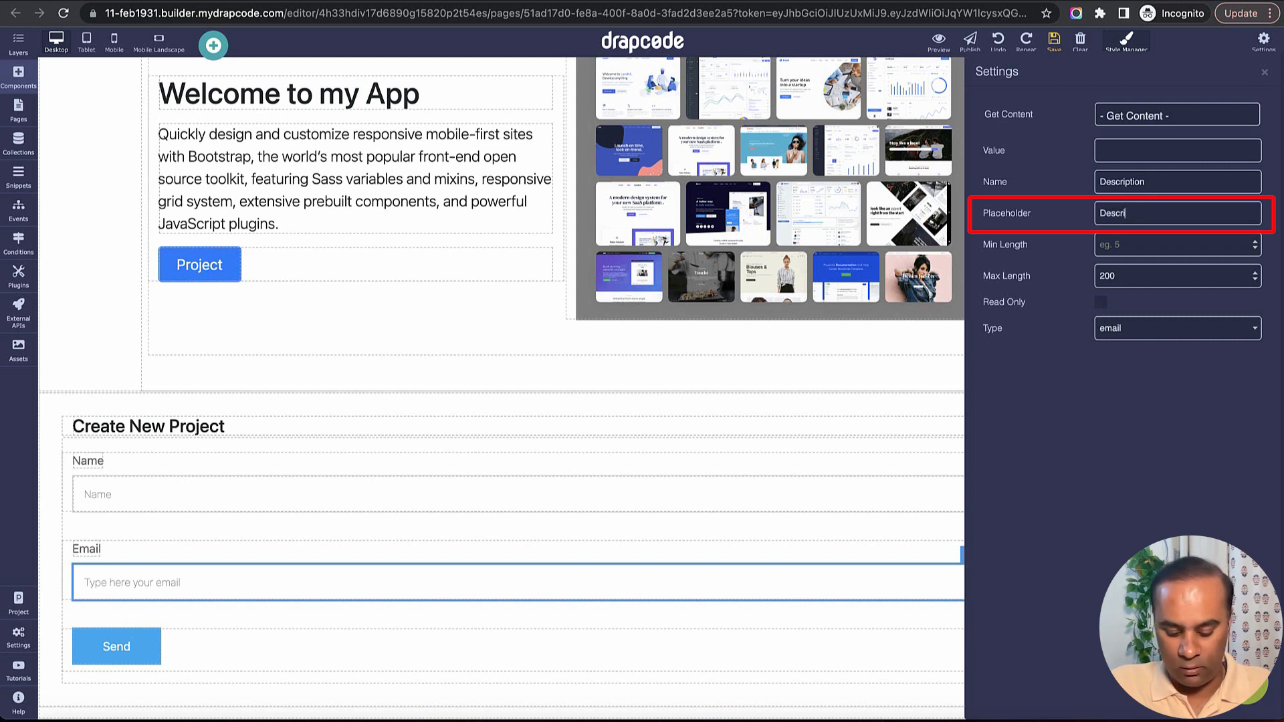
{"action": "type", "text": "ption"}
{"action": "key", "text": "Tab"}
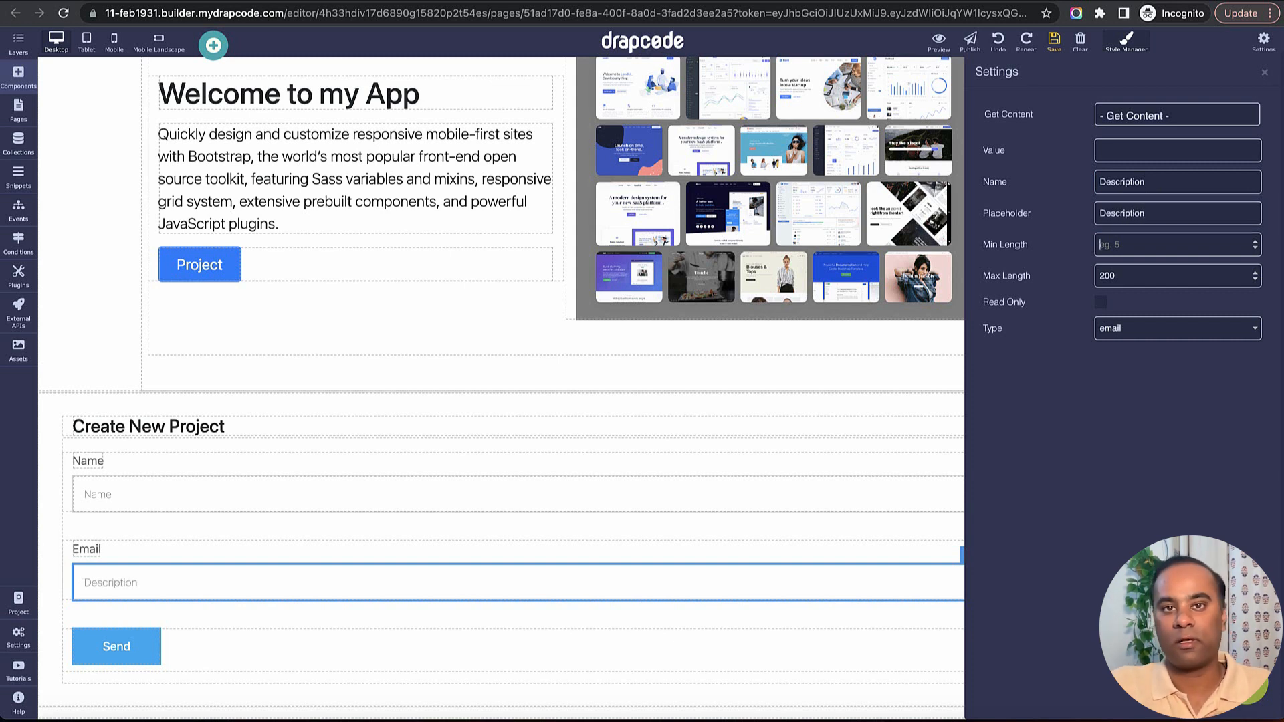
{"action": "left_click", "coordinate": [1263, 75]}
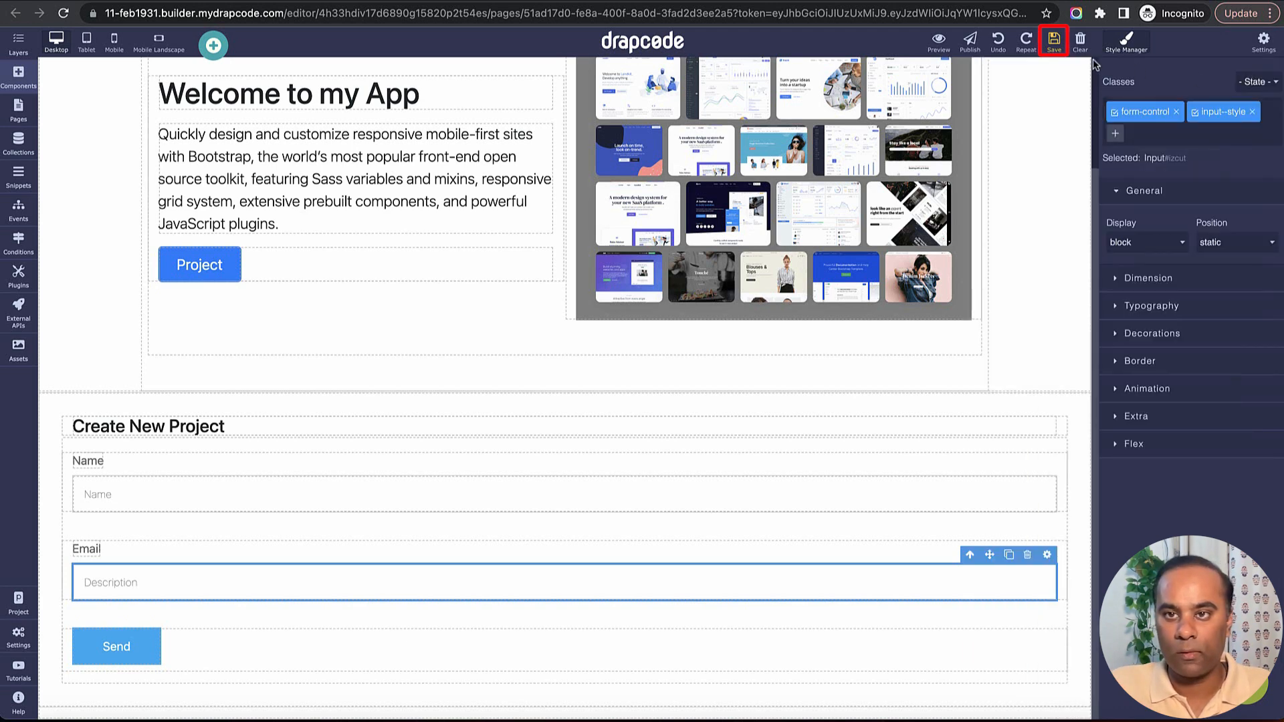
Duplicate the form column holding the Email label and Description input, and copy the Status field name from the Xano request body.
{"action": "left_click", "coordinate": [951, 554]}
{"action": "left_click", "coordinate": [1020, 530]}
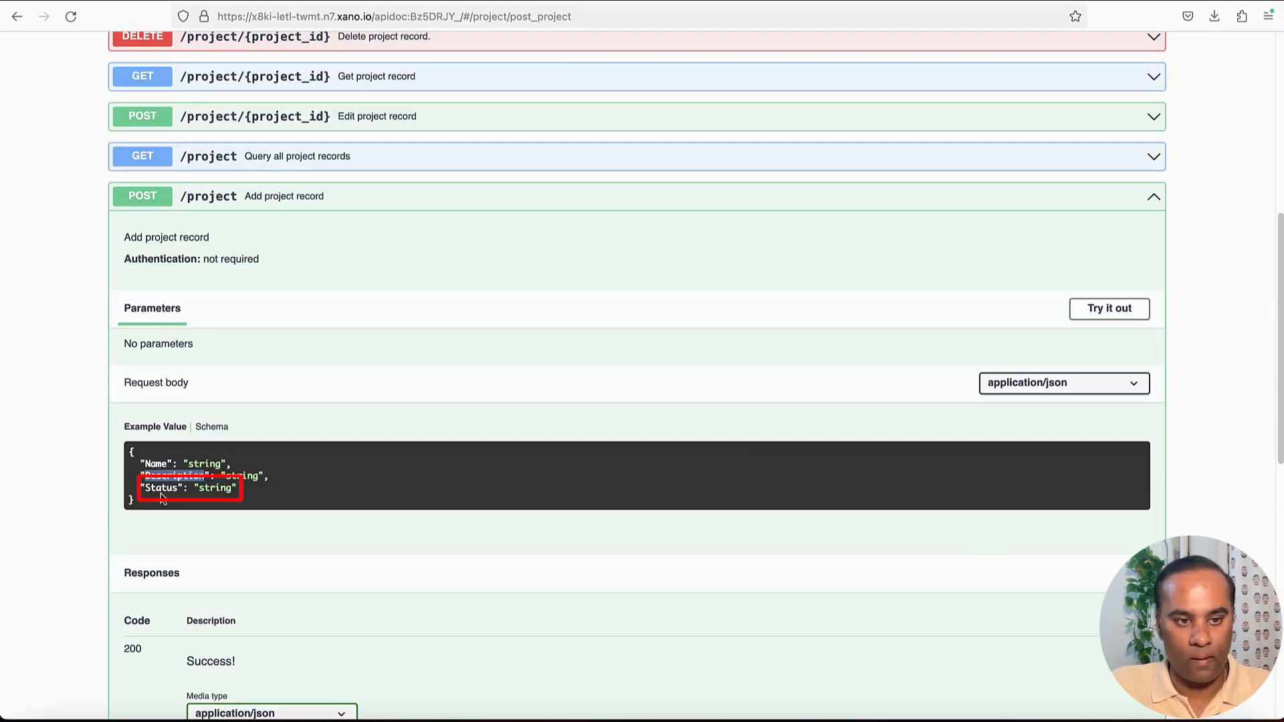
{"action": "double_click", "coordinate": [160, 489]}
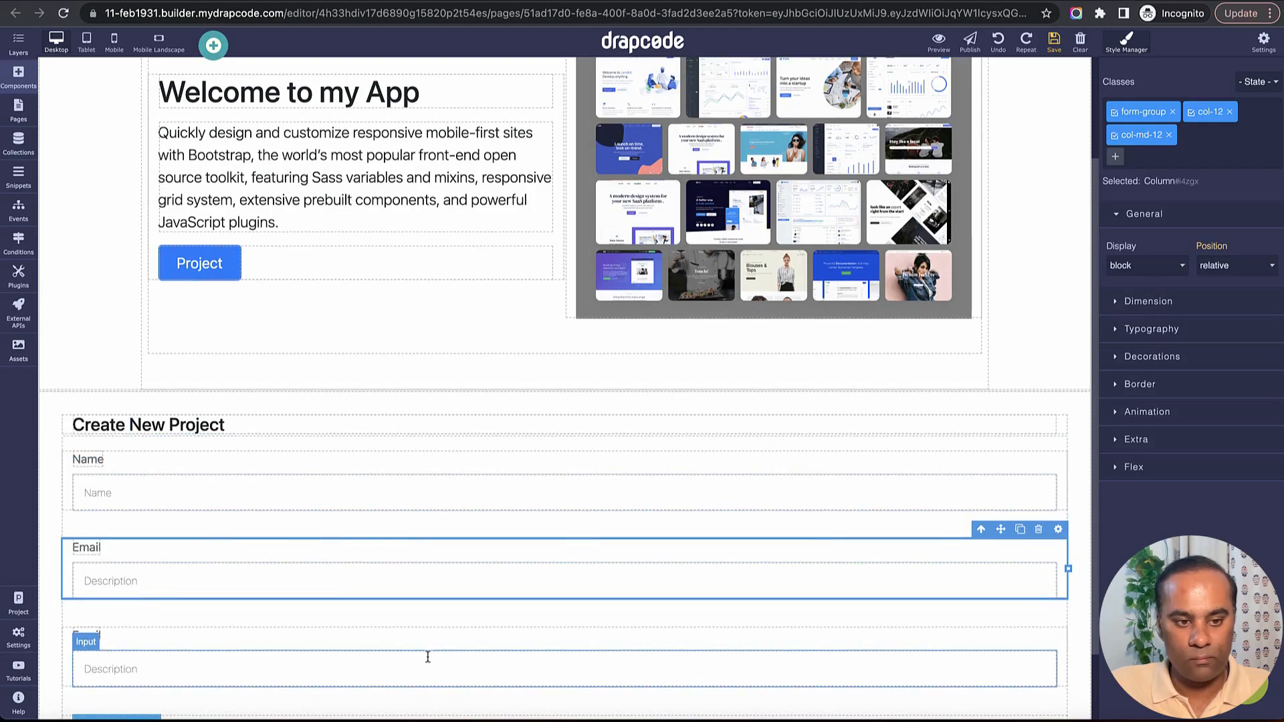
Change the label of the second form field to "Description" and the label of the third to "Status".
{"action": "left_click", "coordinate": [86, 464]}
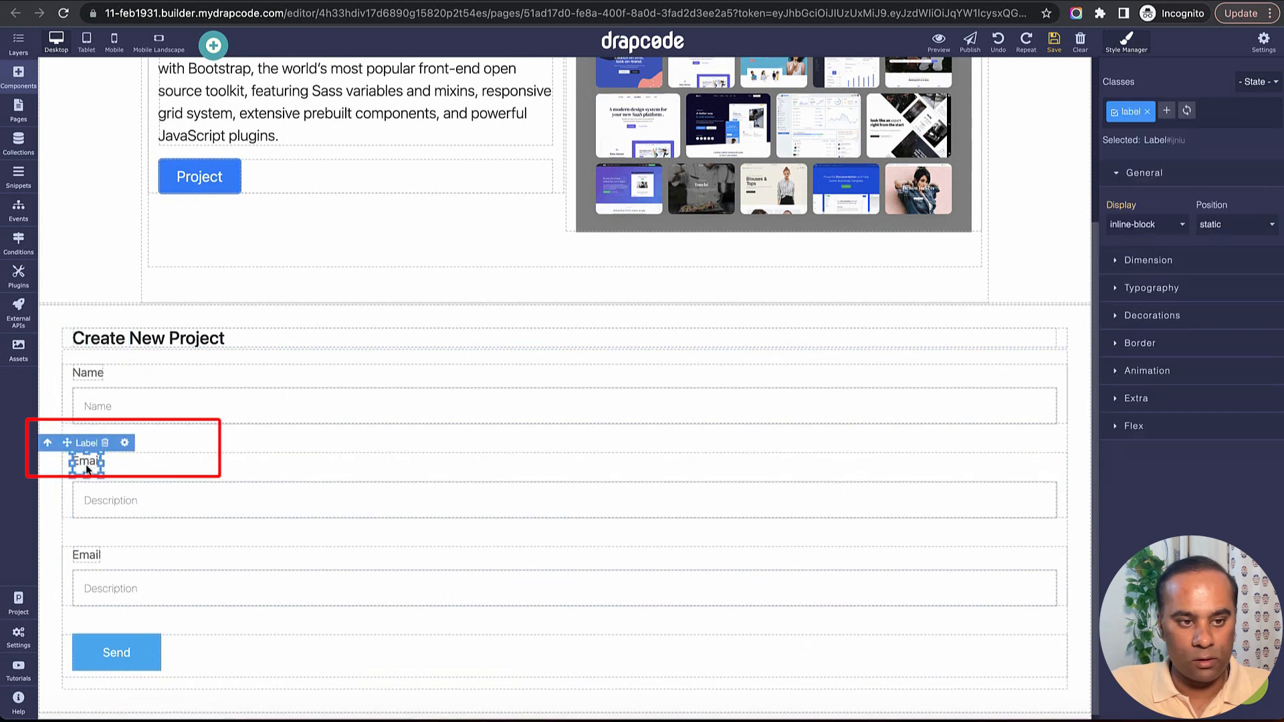
{"action": "double_click", "coordinate": [85, 460]}
{"action": "type", "text": "Desc"}
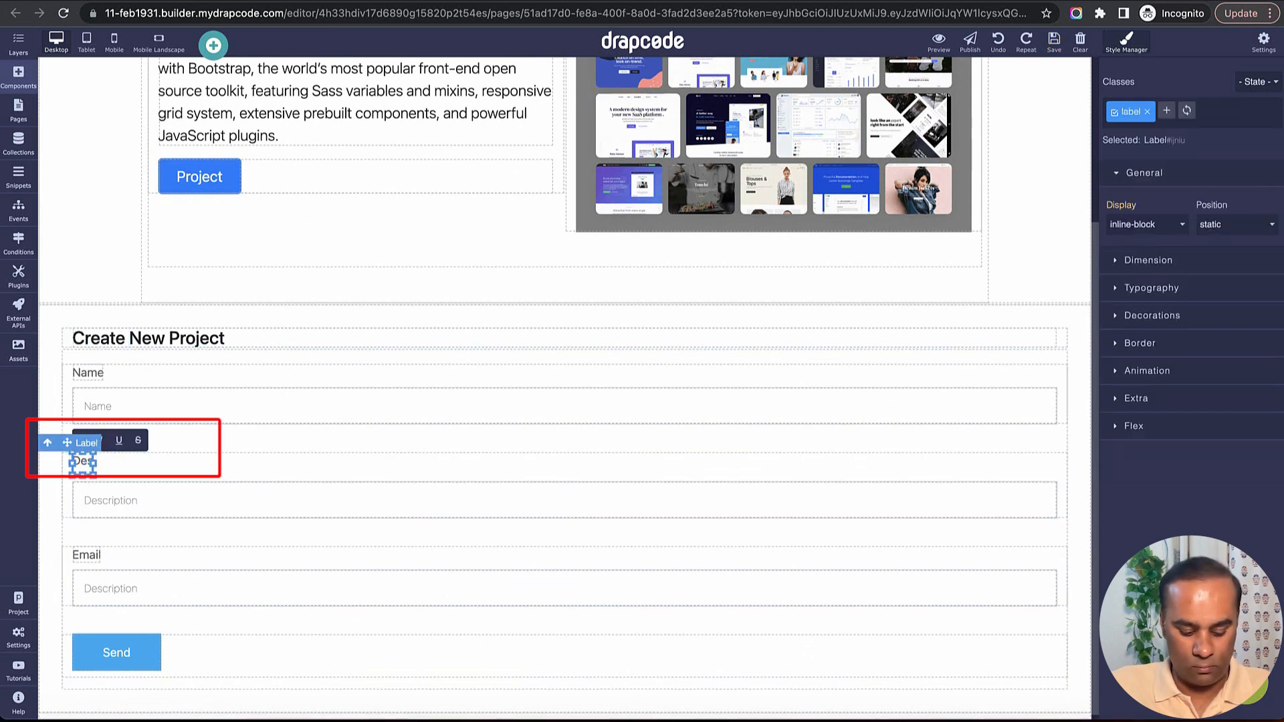
{"action": "type", "text": "ription"}
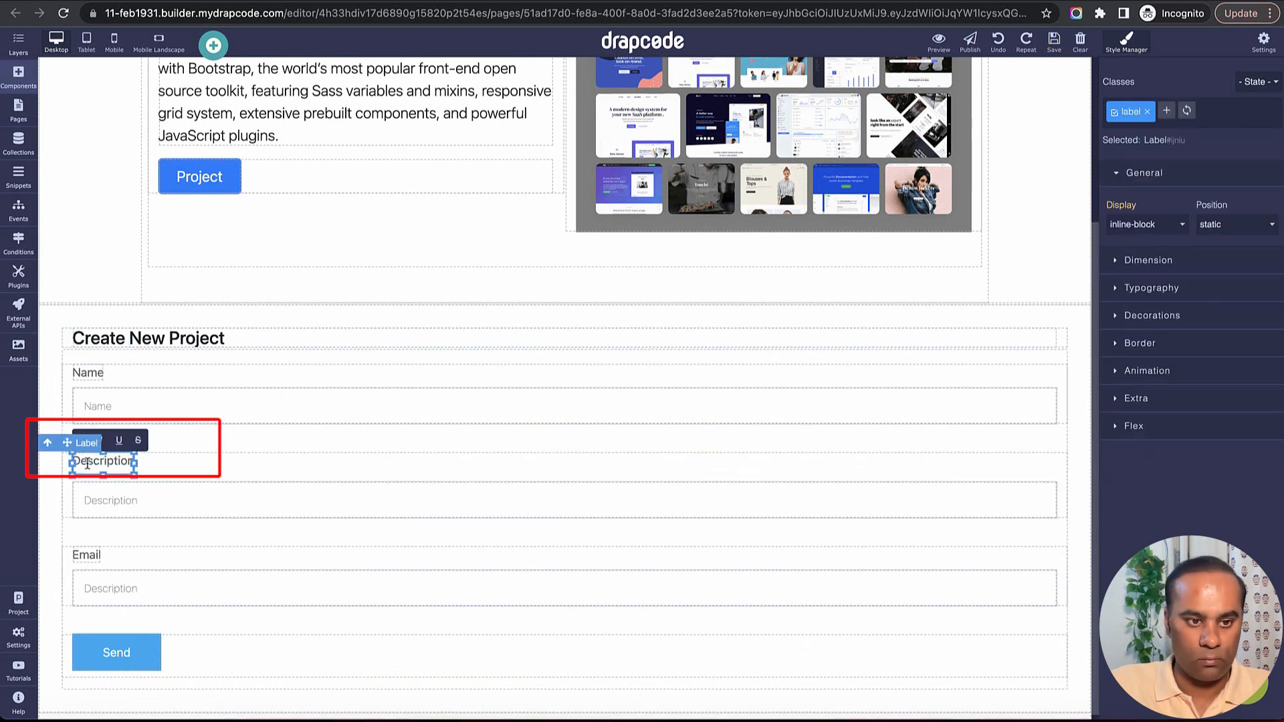
{"action": "left_click", "coordinate": [86, 559]}
{"action": "double_click", "coordinate": [86, 559]}
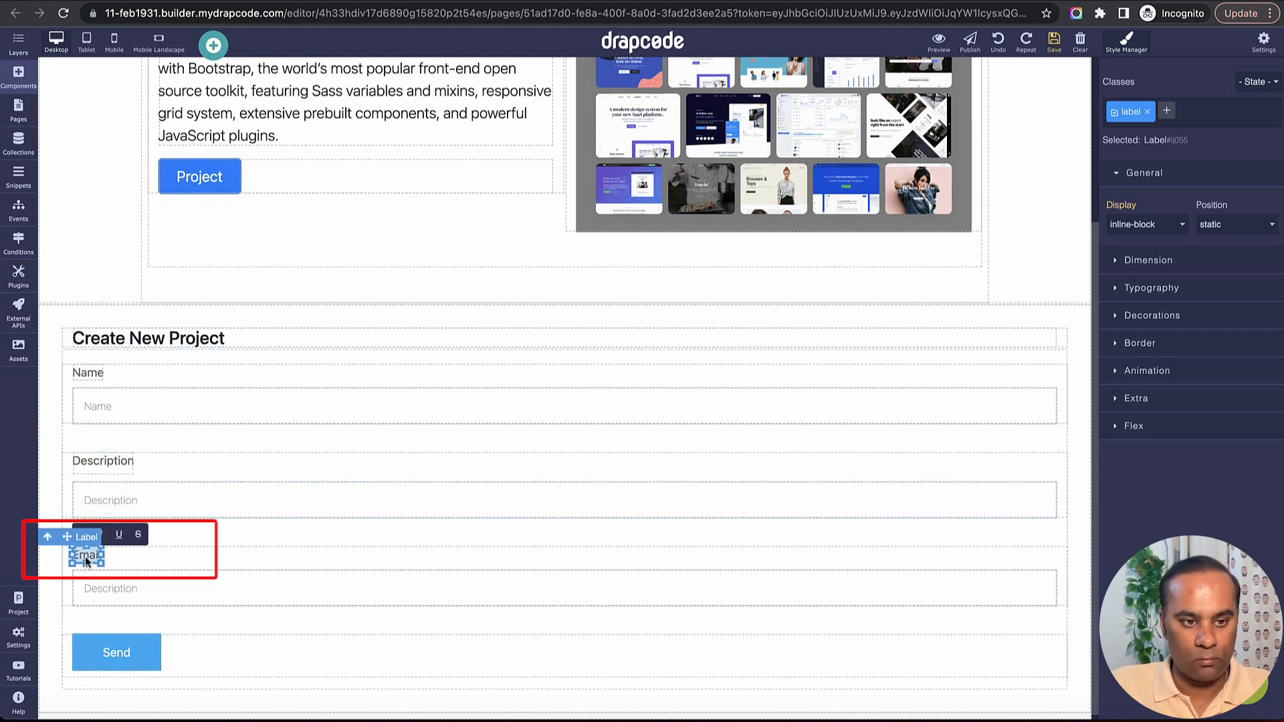
{"action": "type", "text": "Status"}
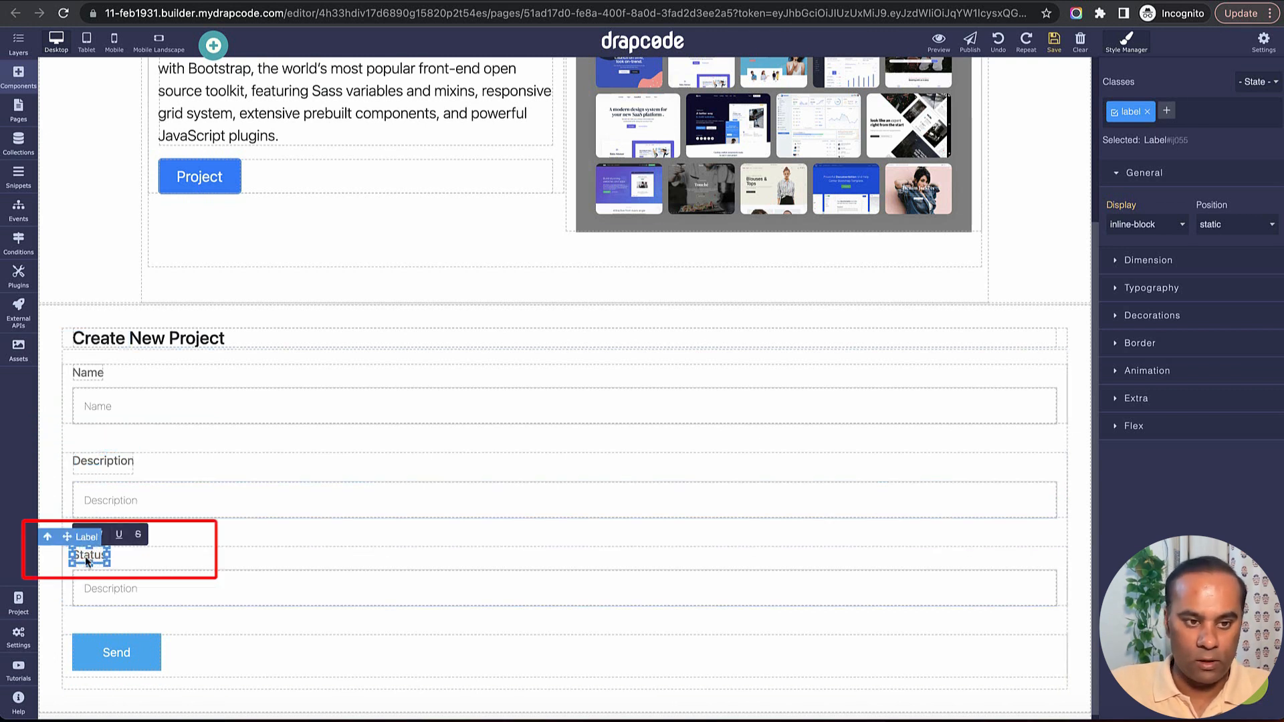
Set the third input's name to "Status", its placeholder to "Provide Status" and its type to text.
{"action": "left_click", "coordinate": [372, 588]}
{"action": "left_click", "coordinate": [1049, 565]}
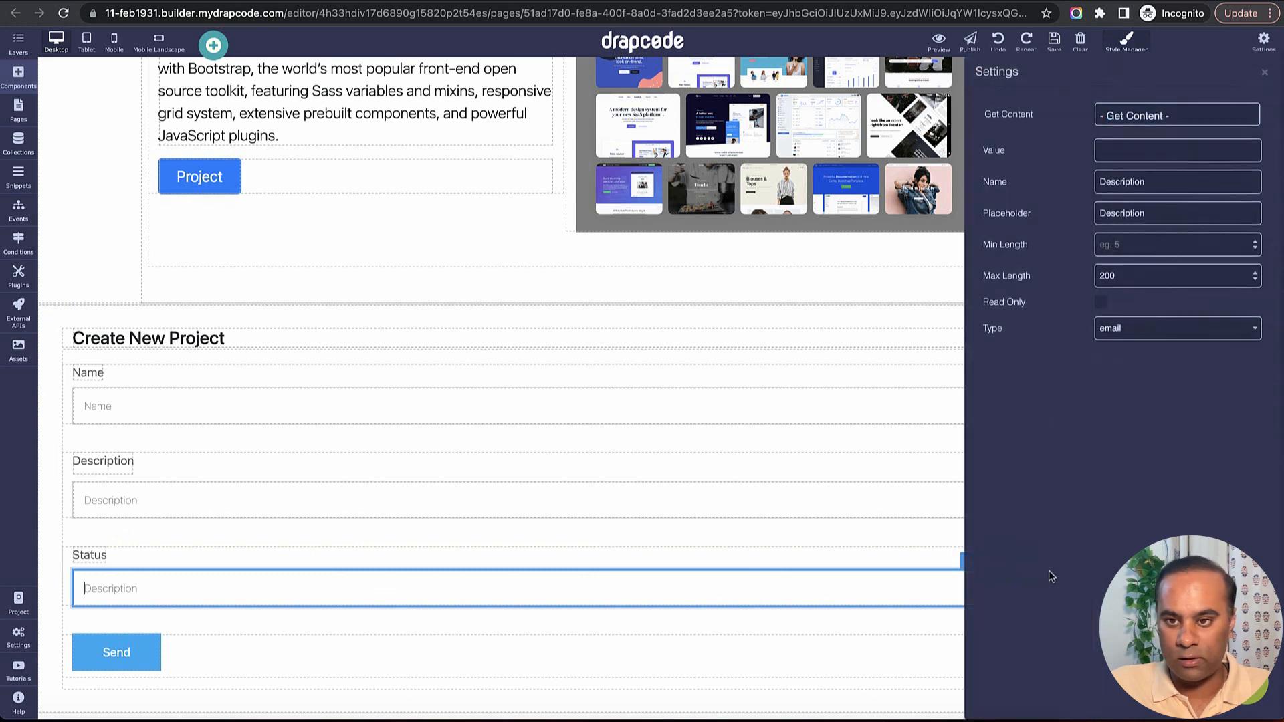
{"action": "double_click", "coordinate": [1163, 187]}
{"action": "type", "text": "Status"}
{"action": "double_click", "coordinate": [1165, 214]}
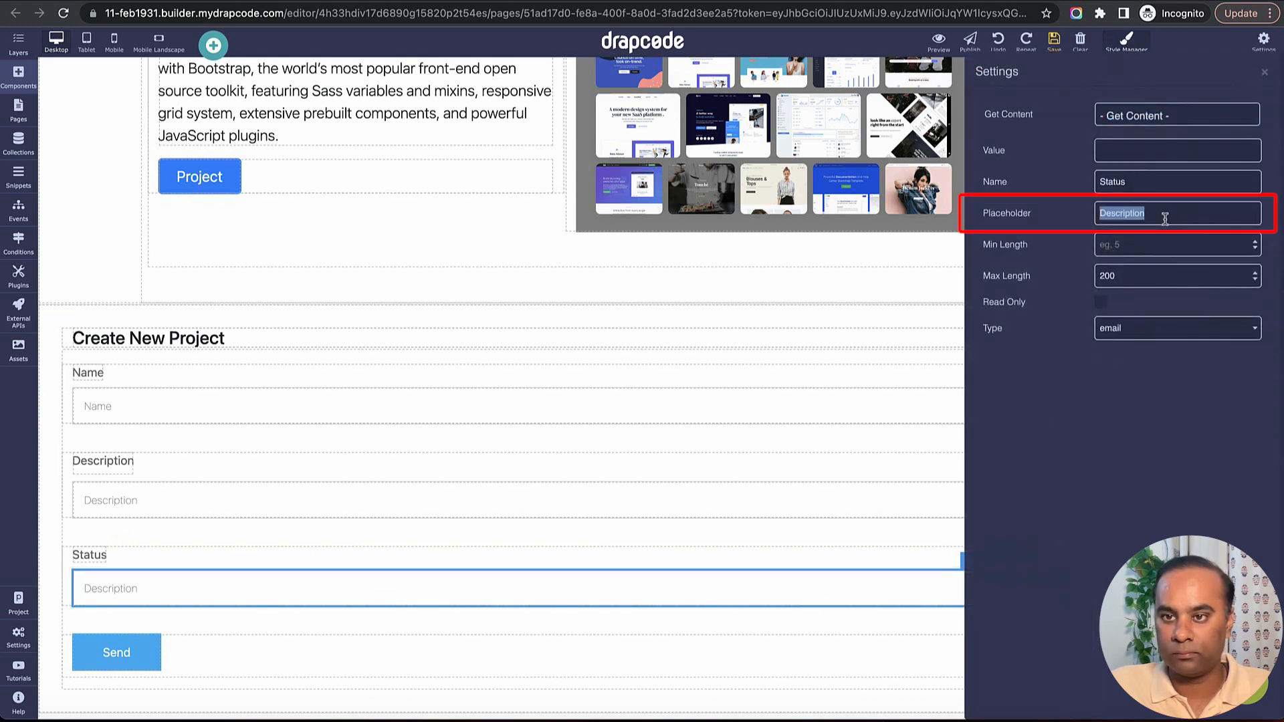
{"action": "type", "text": "provide Status"}
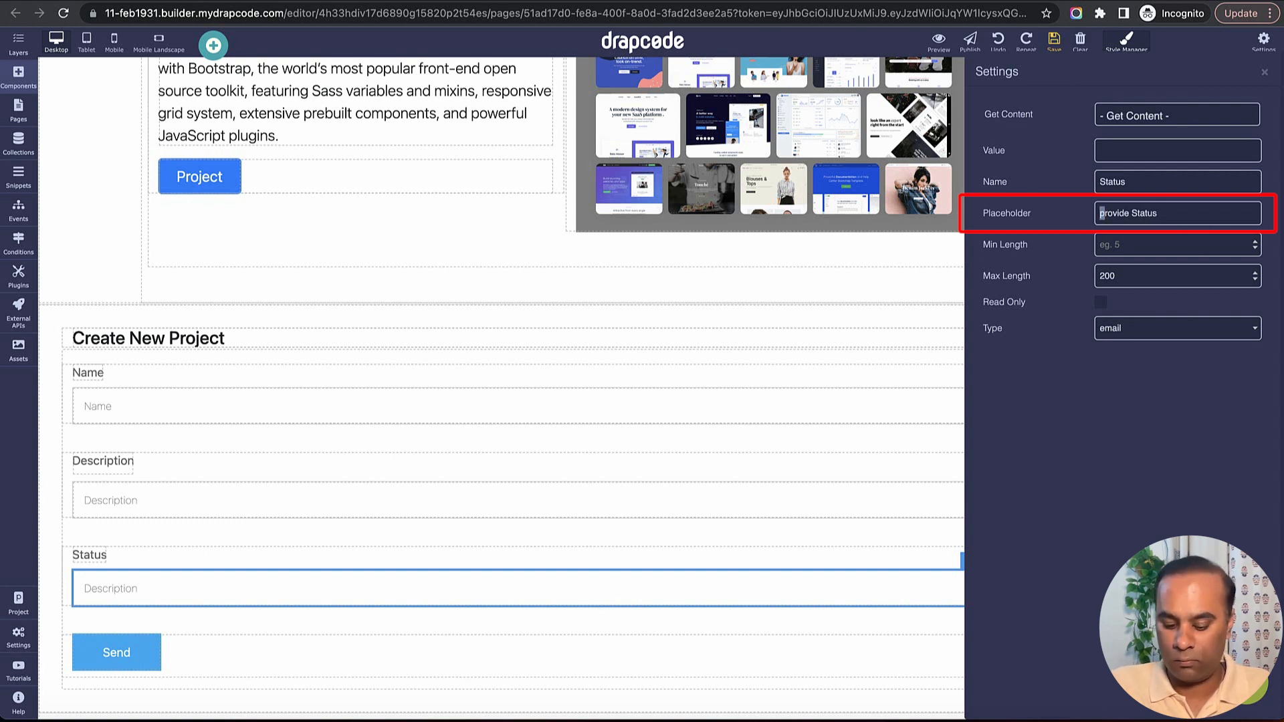
{"action": "type", "text": "P"}
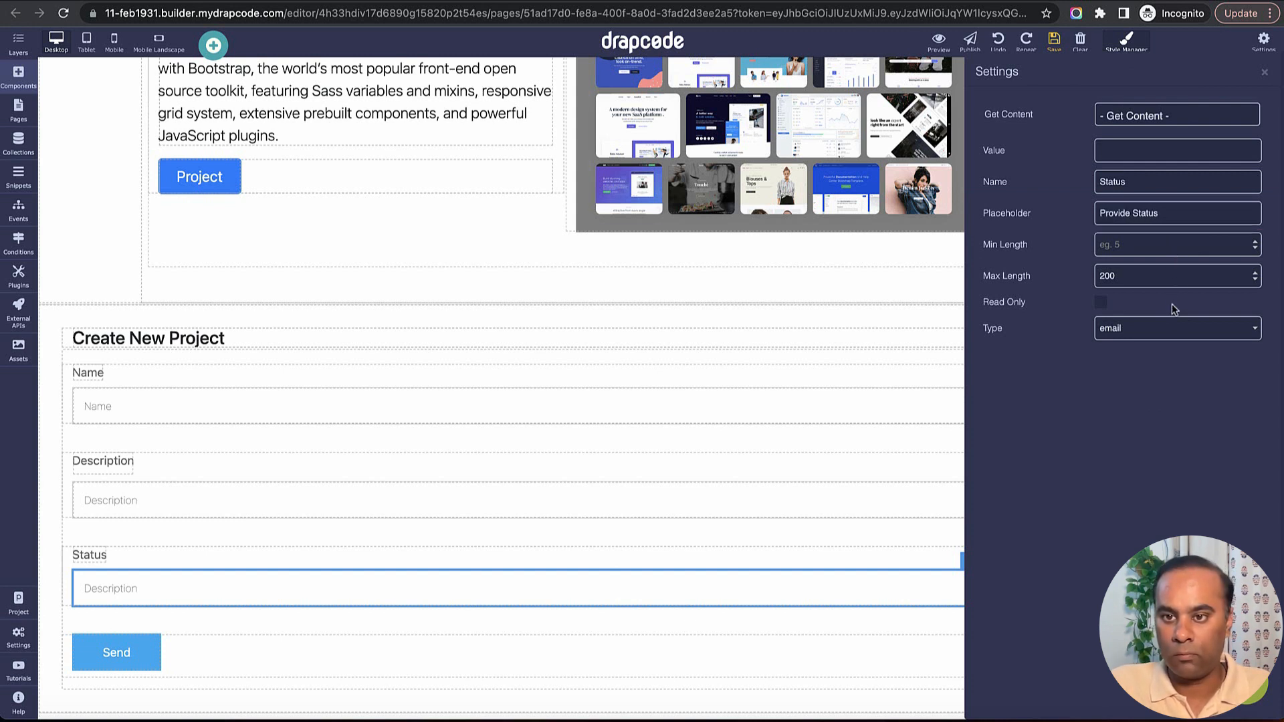
{"action": "left_click", "coordinate": [1172, 328]}
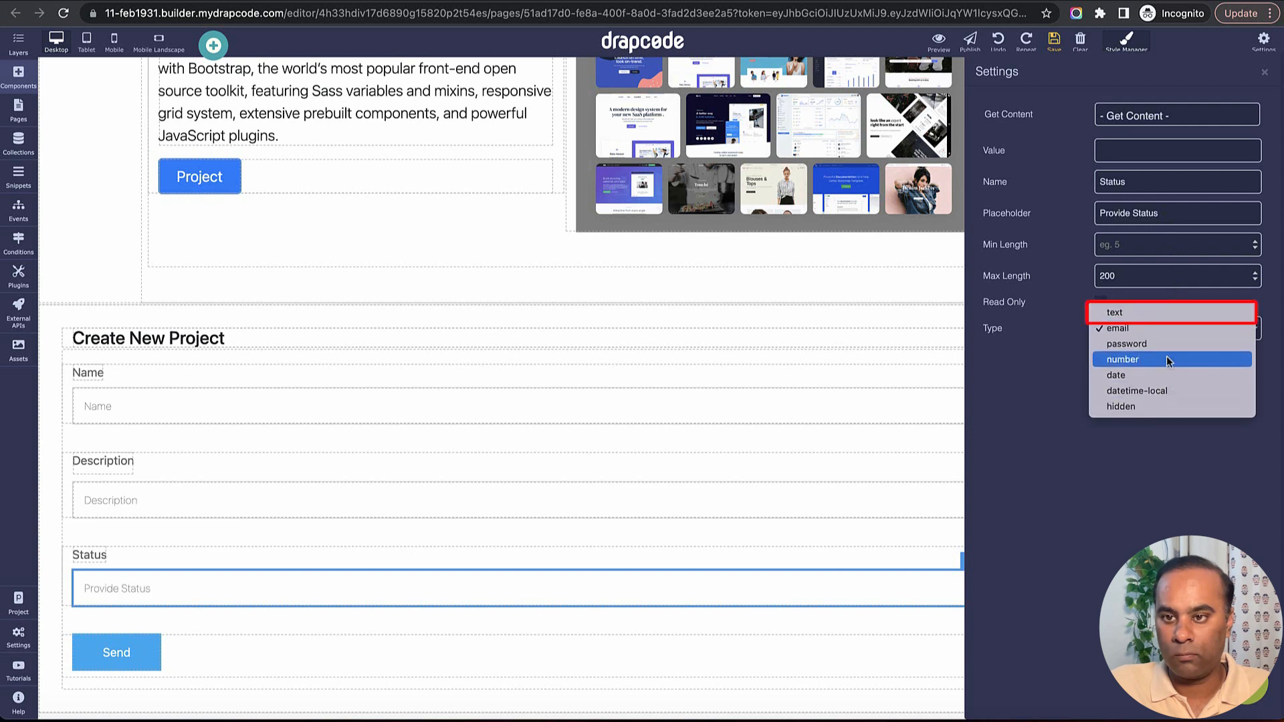
{"action": "left_click", "coordinate": [1109, 312]}
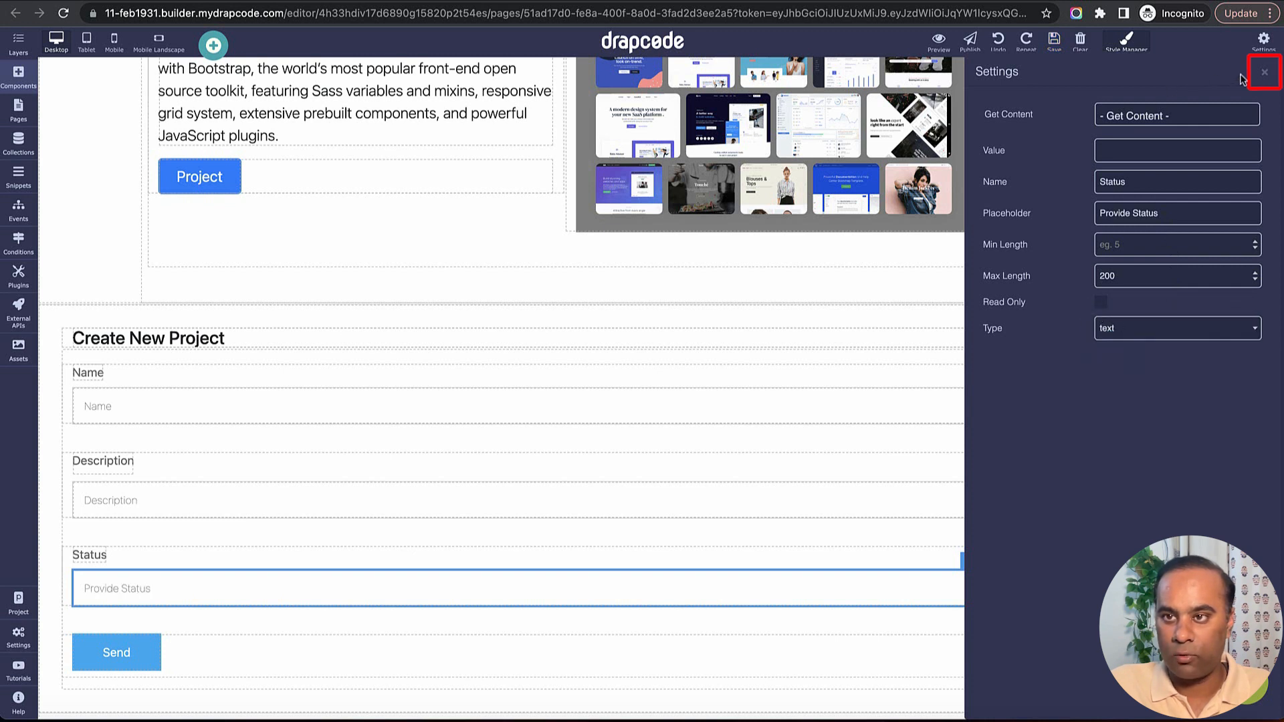
{"action": "left_click", "coordinate": [1264, 72]}
Set the Description input's type to text and select the whole form.
{"action": "left_click", "coordinate": [984, 500]}
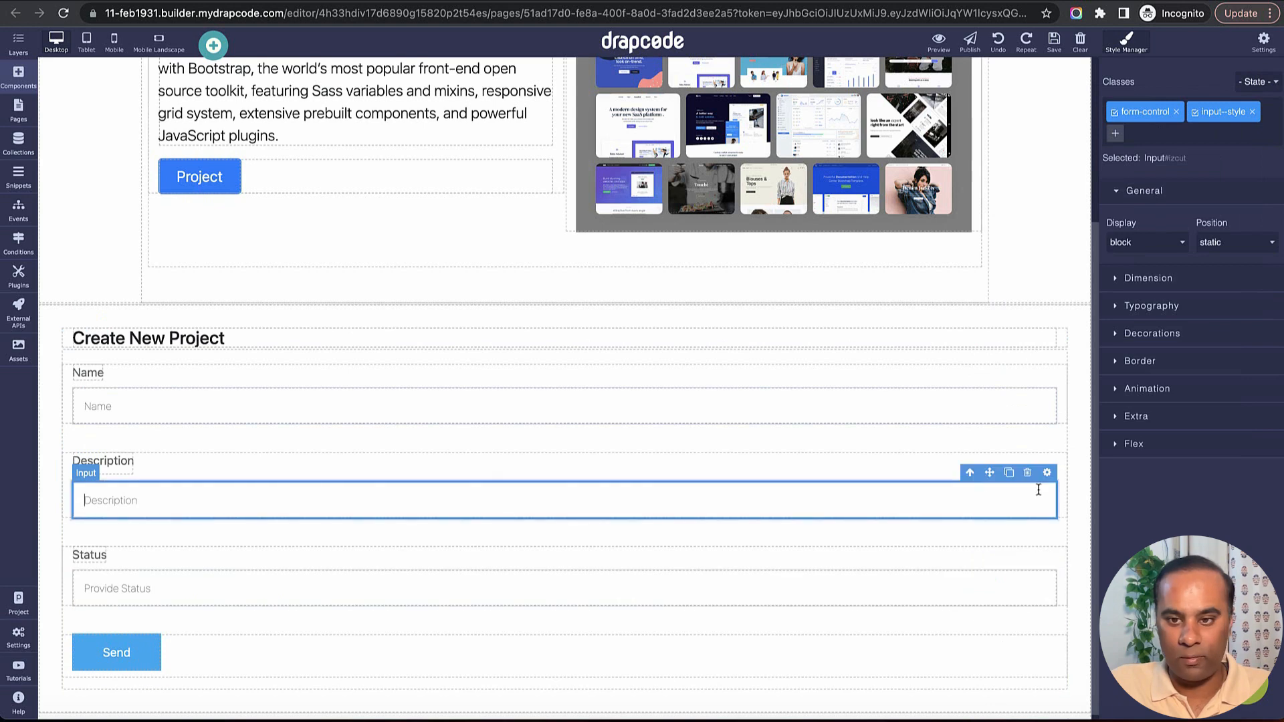
{"action": "left_click", "coordinate": [1047, 472]}
{"action": "left_click", "coordinate": [1190, 329]}
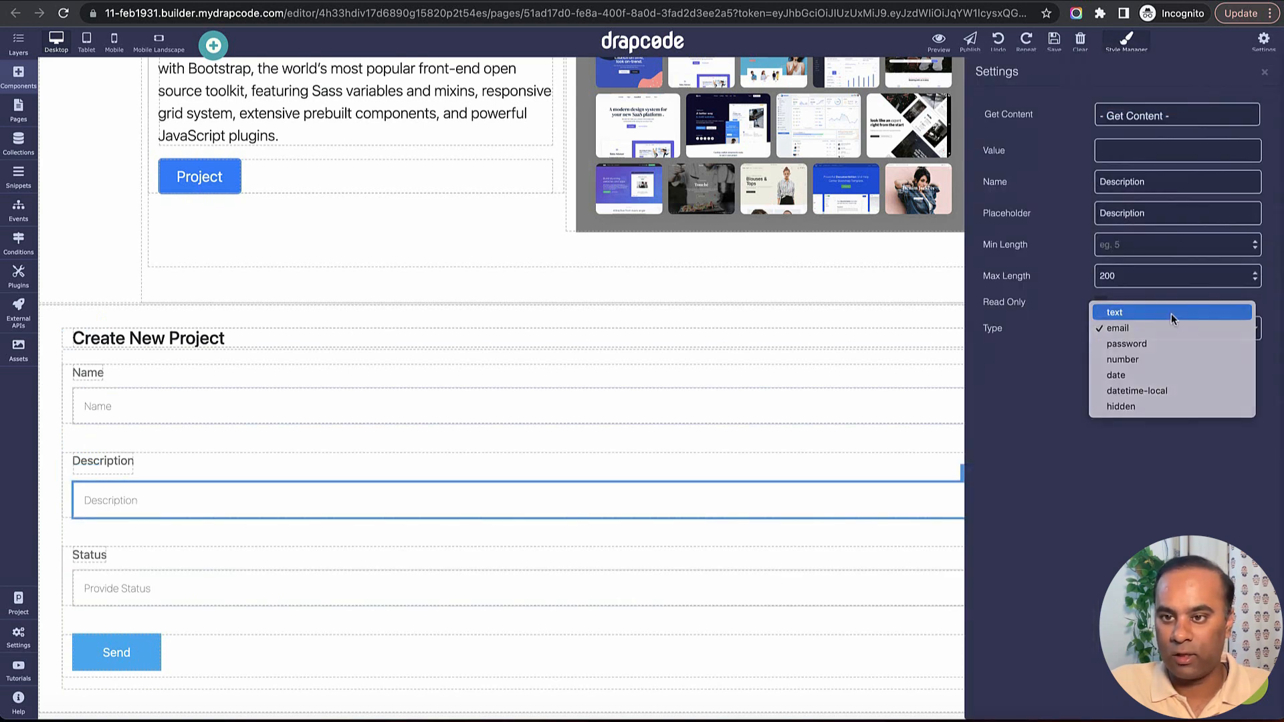
{"action": "left_click", "coordinate": [1182, 315]}
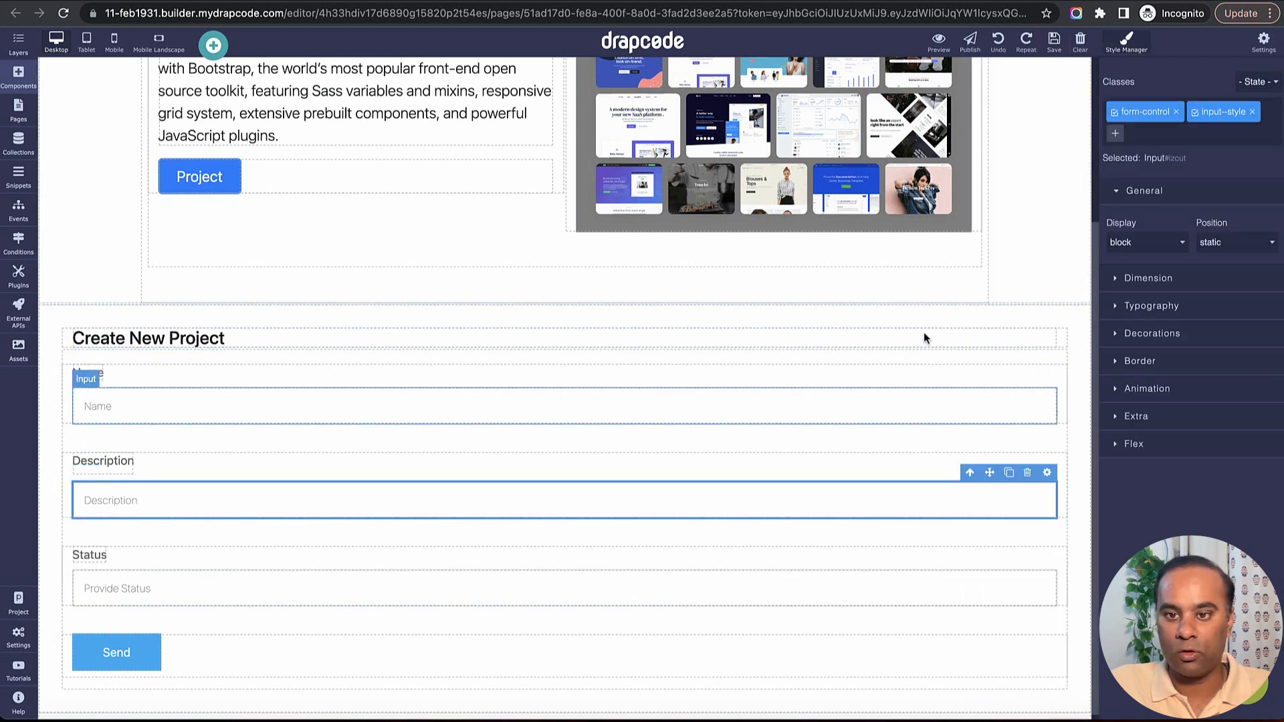
{"action": "left_click", "coordinate": [1077, 370]}
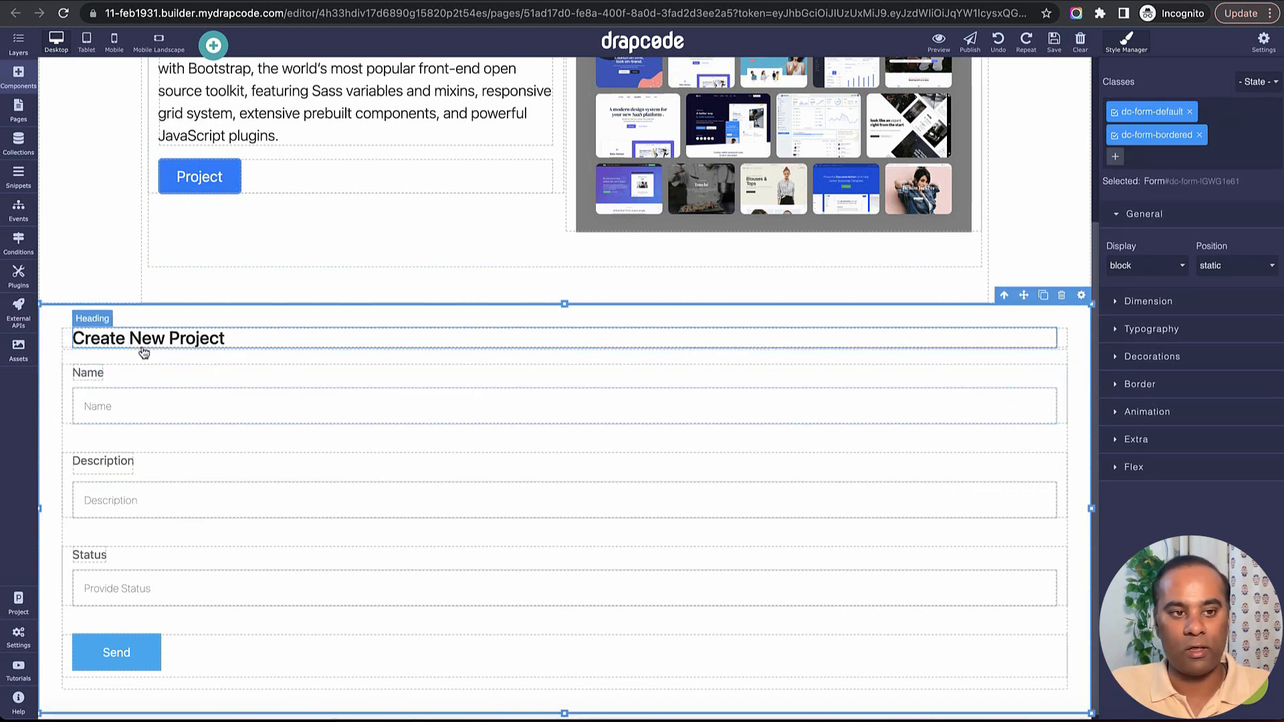
Create a new external REST API named "Create New Project on Xano from Form".
{"action": "left_click", "coordinate": [19, 320]}
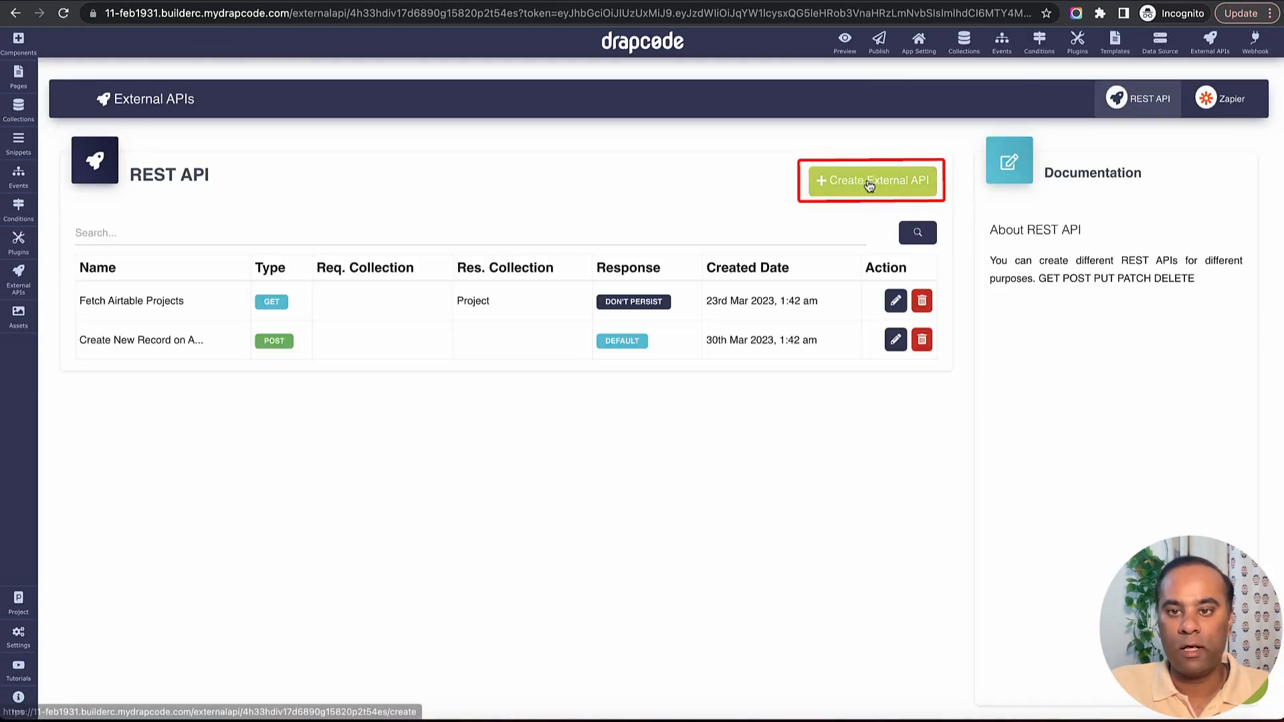
{"action": "left_click", "coordinate": [869, 185]}
{"action": "left_click", "coordinate": [327, 319]}
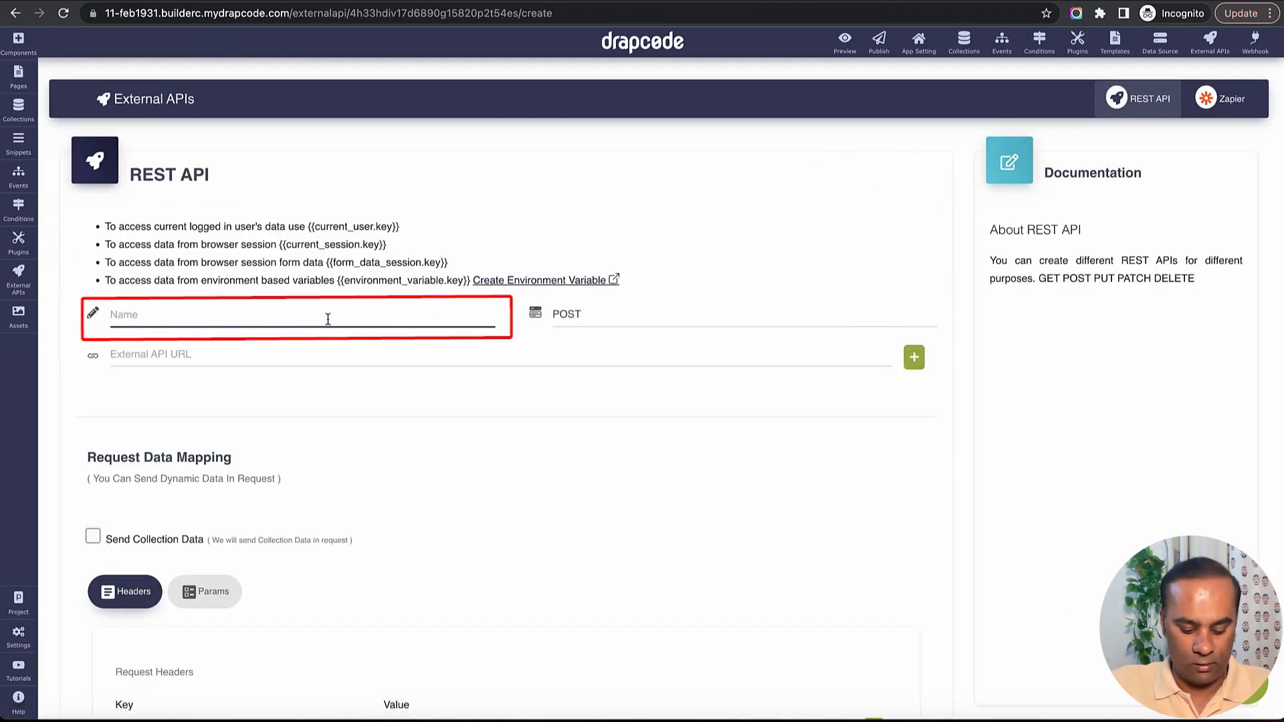
{"action": "type", "text": "Cre"}
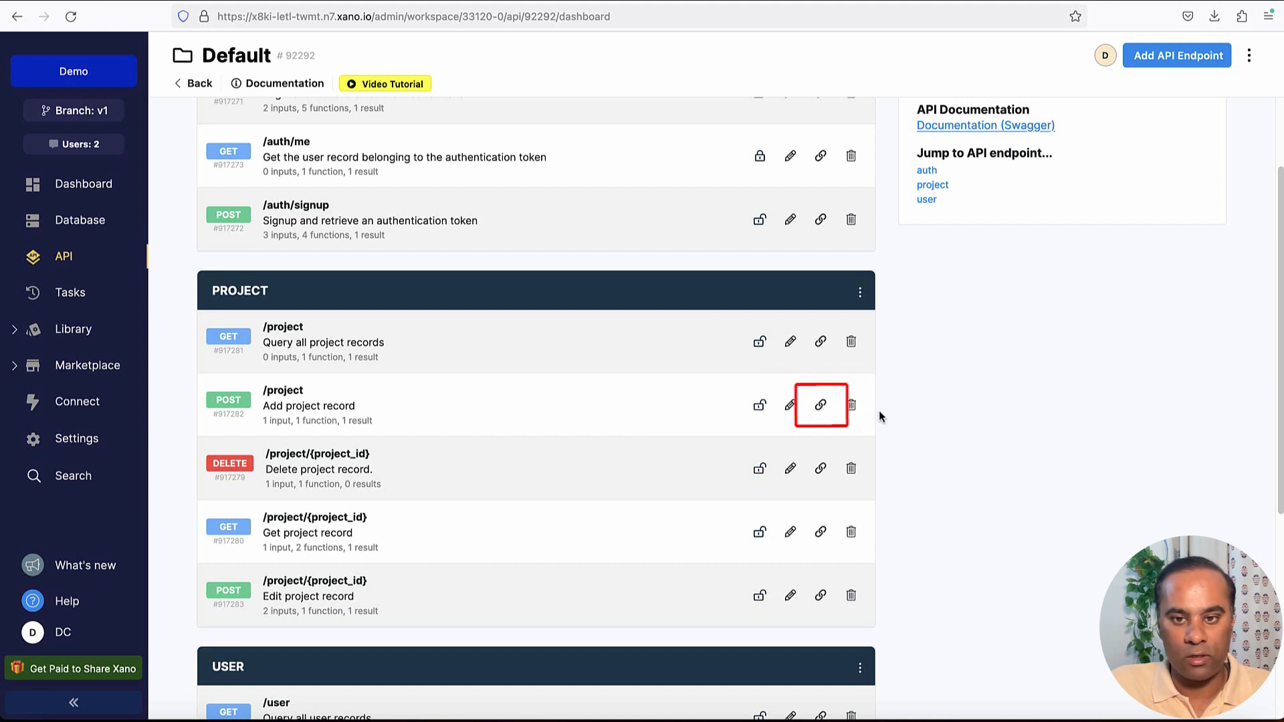
Copy the POST /project endpoint URL from Xano and use it as the external API URL with the POST method.
{"action": "left_click", "coordinate": [818, 407]}
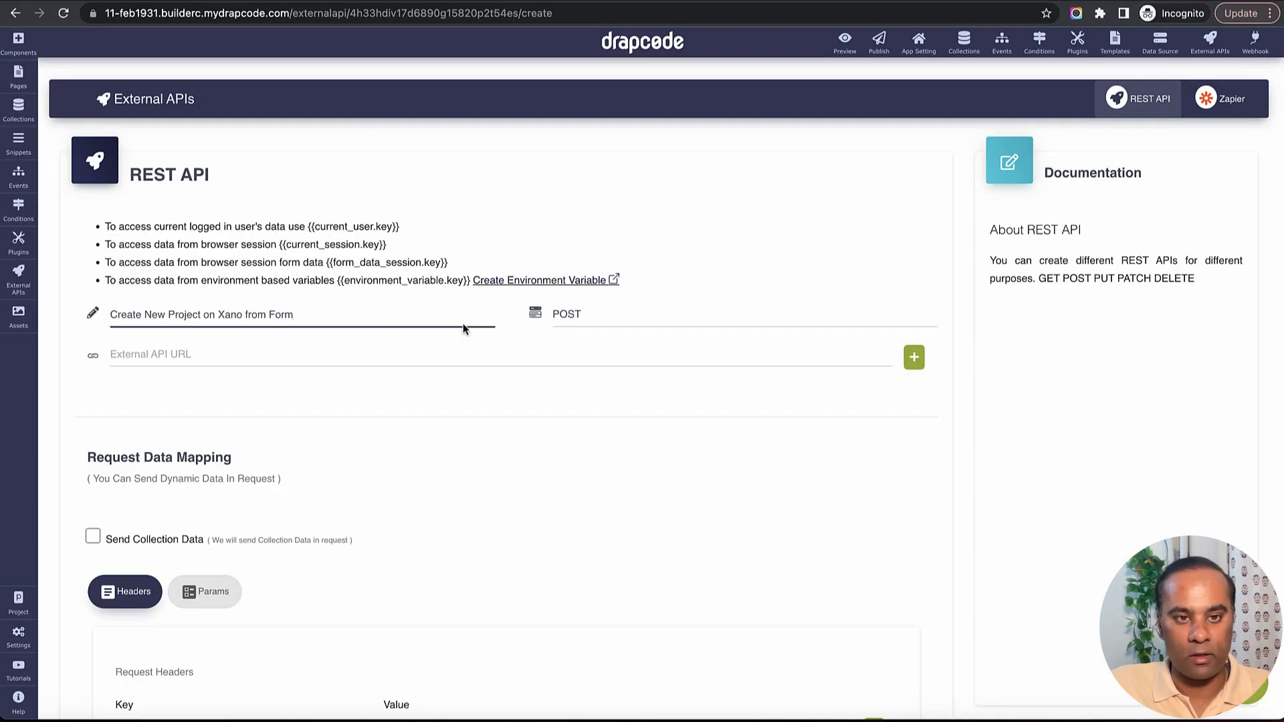
{"action": "left_click", "coordinate": [624, 317]}
{"action": "left_click", "coordinate": [624, 319]}
{"action": "left_click", "coordinate": [429, 370]}
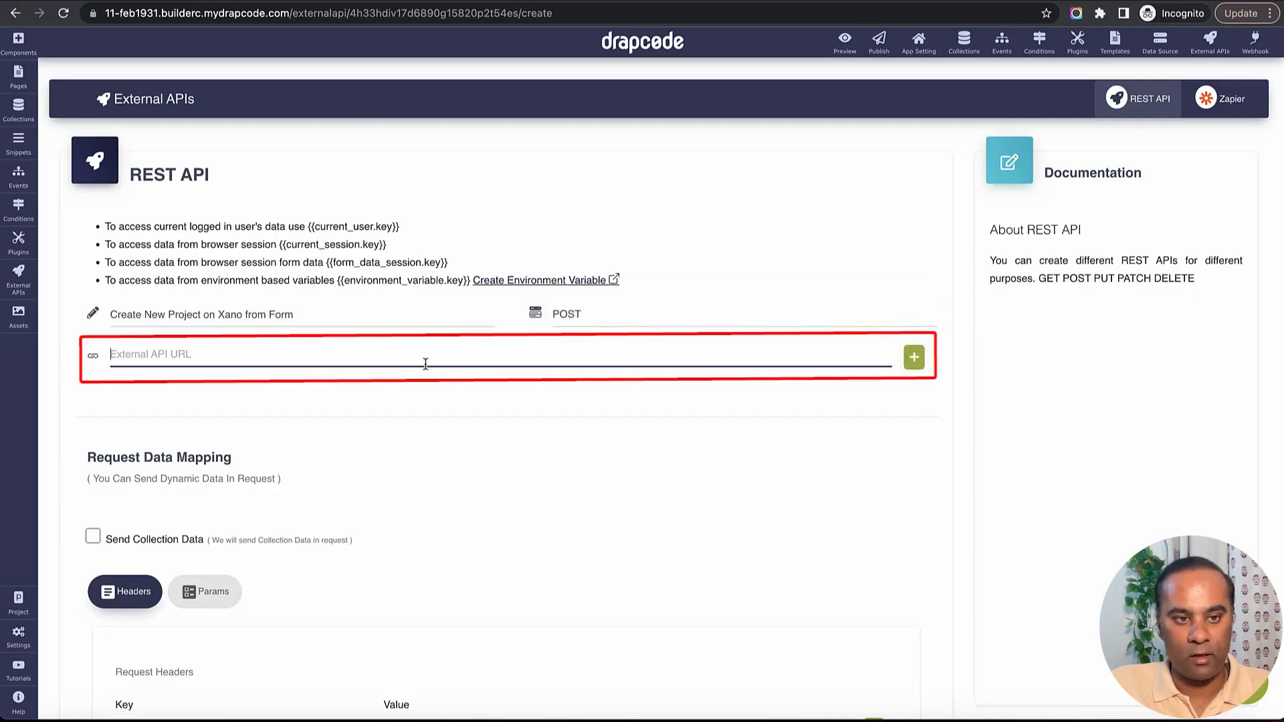
{"action": "key", "text": "ctrl+v"}
Enter "Authorization" as the key of the first request header in the API's request data mapping.
{"action": "scroll", "coordinate": [468, 421], "scroll_direction": "down", "scroll_amount": 3}
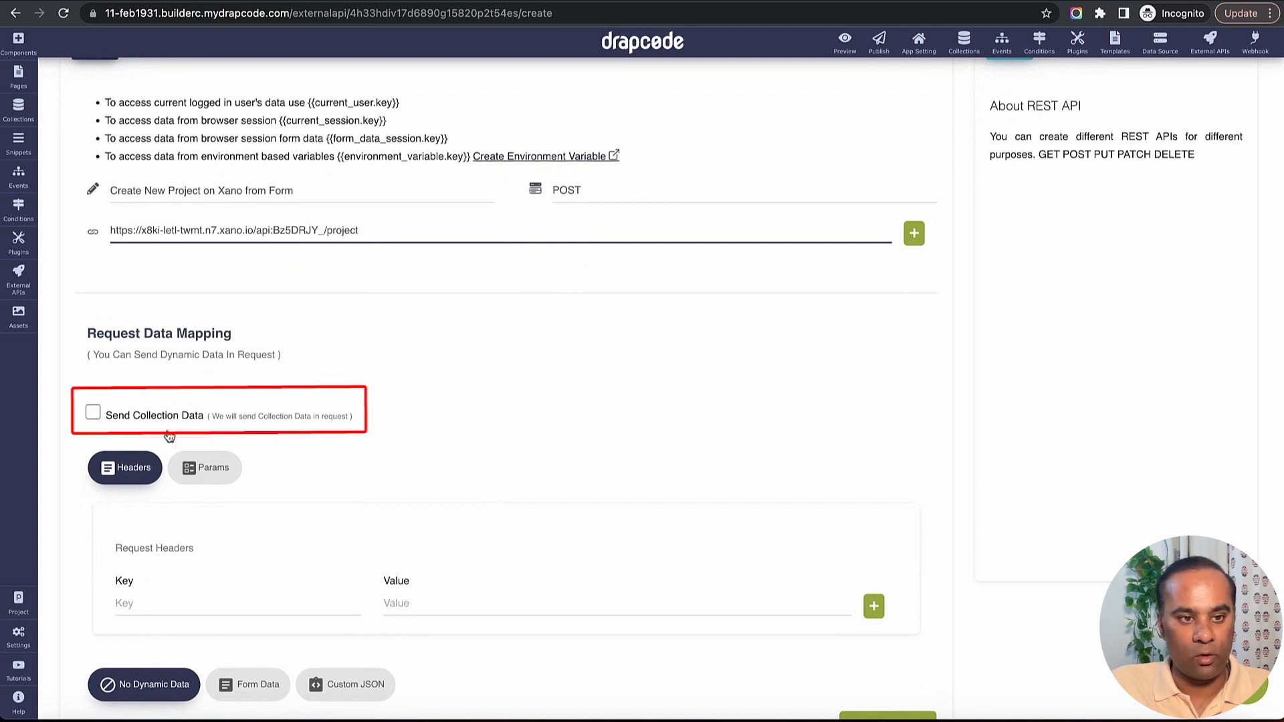
{"action": "scroll", "coordinate": [475, 414], "scroll_direction": "down", "scroll_amount": 1}
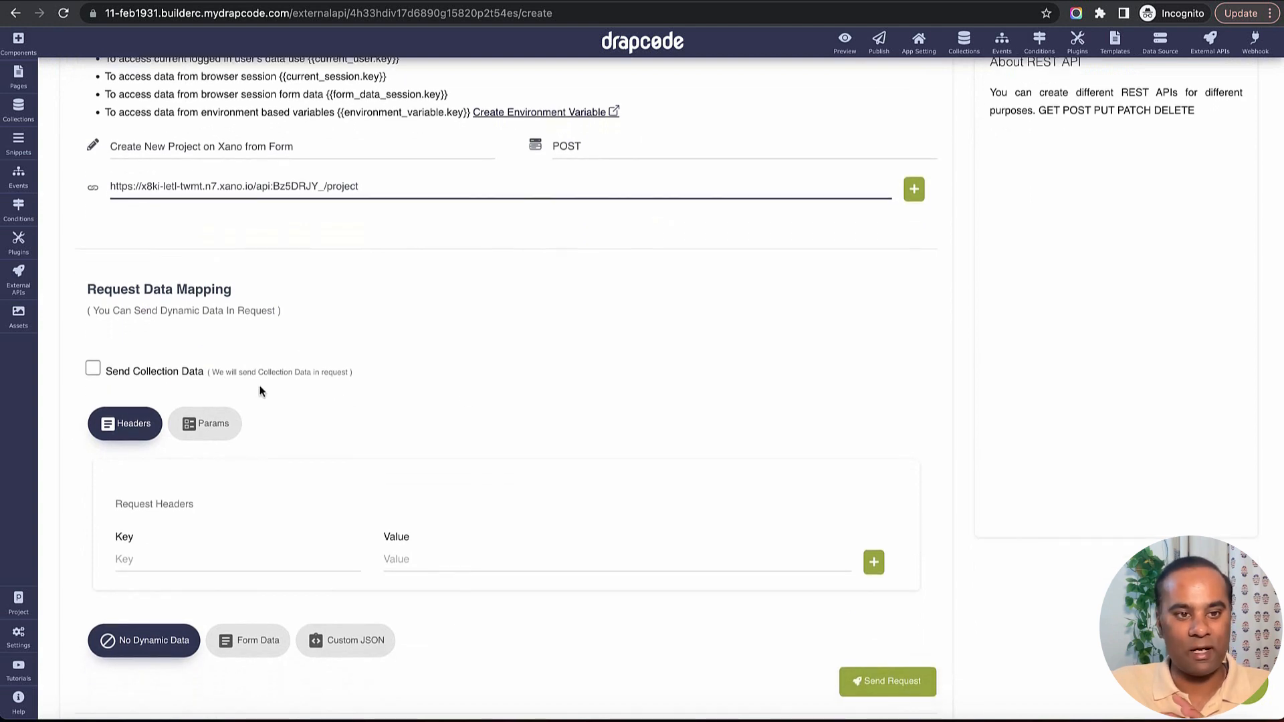
{"action": "scroll", "coordinate": [181, 361], "scroll_direction": "down", "scroll_amount": 4}
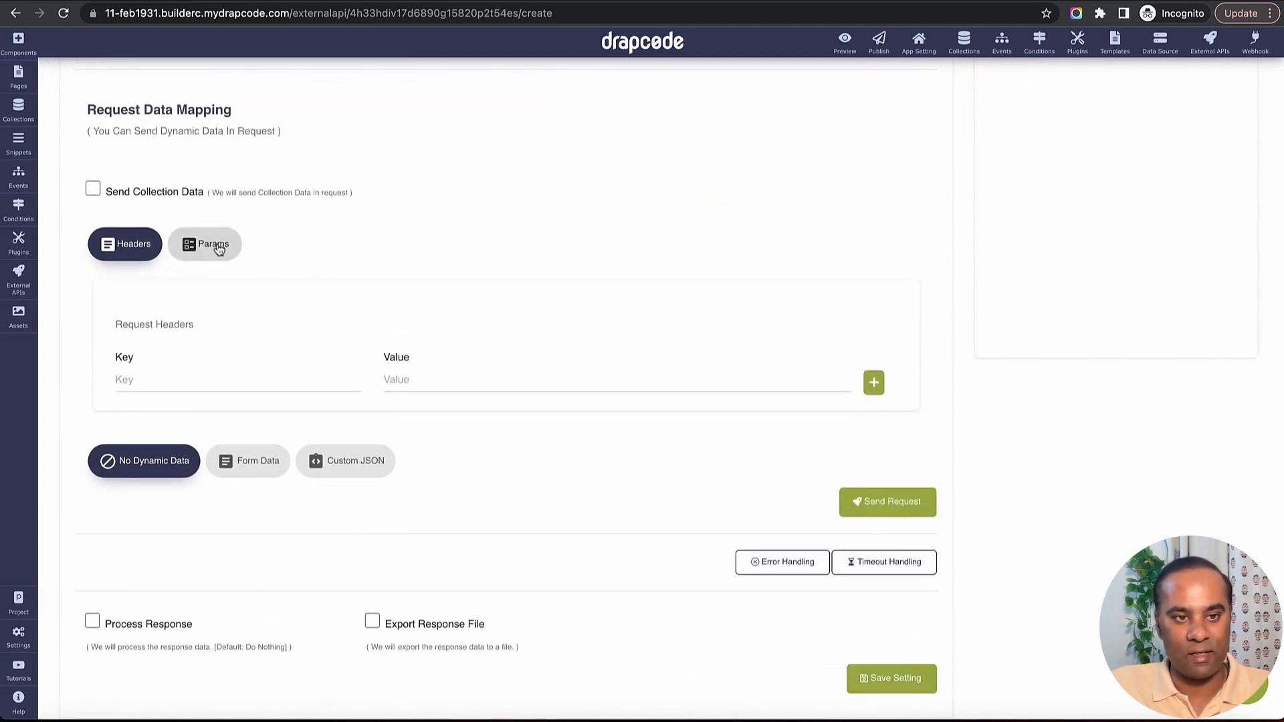
{"action": "left_click", "coordinate": [188, 245]}
{"action": "left_click", "coordinate": [124, 244]}
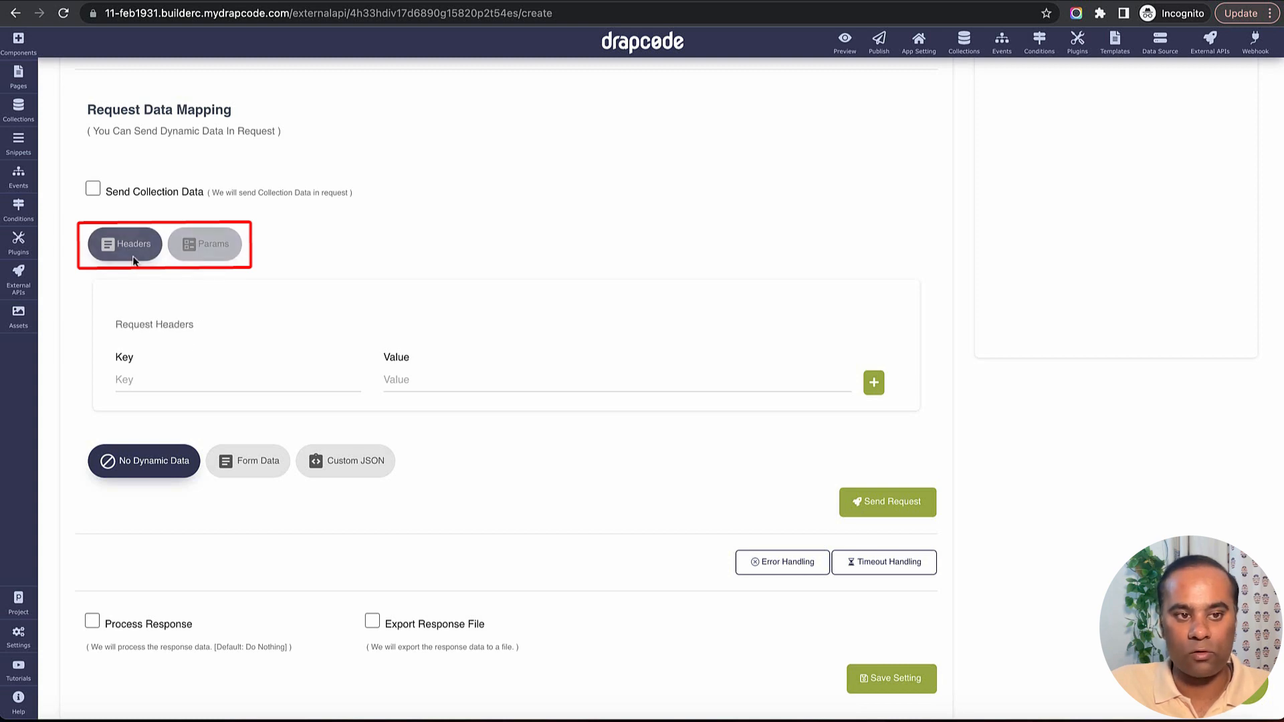
{"action": "left_click", "coordinate": [209, 381]}
{"action": "type", "text": "Aut"}
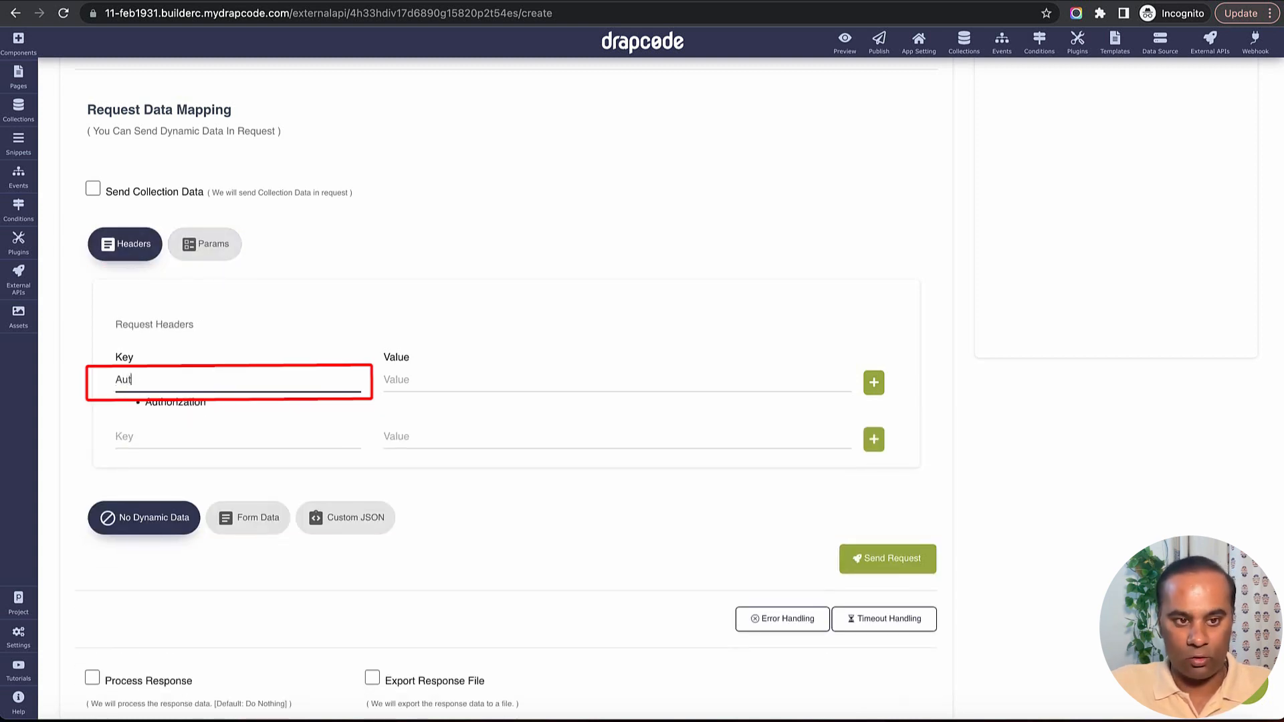
{"action": "type", "text": "horization"}
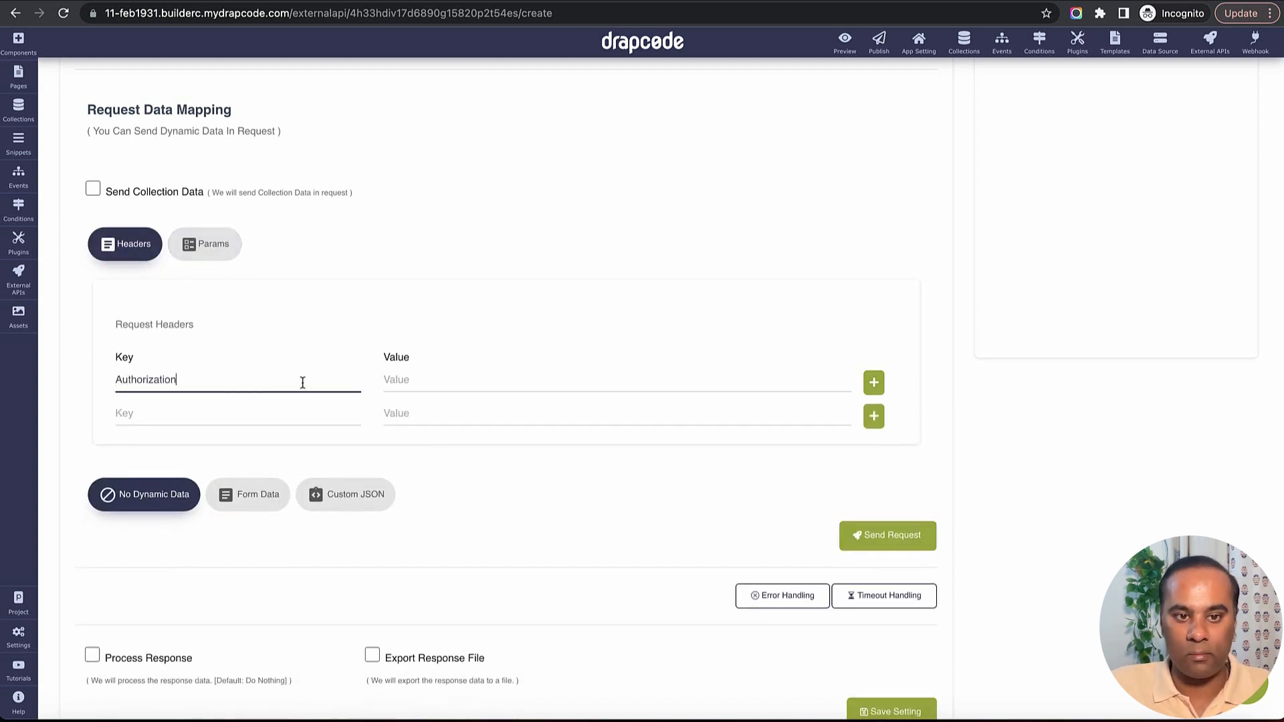
Clear the Authorization key from the first request header row.
{"action": "left_click", "coordinate": [415, 379]}
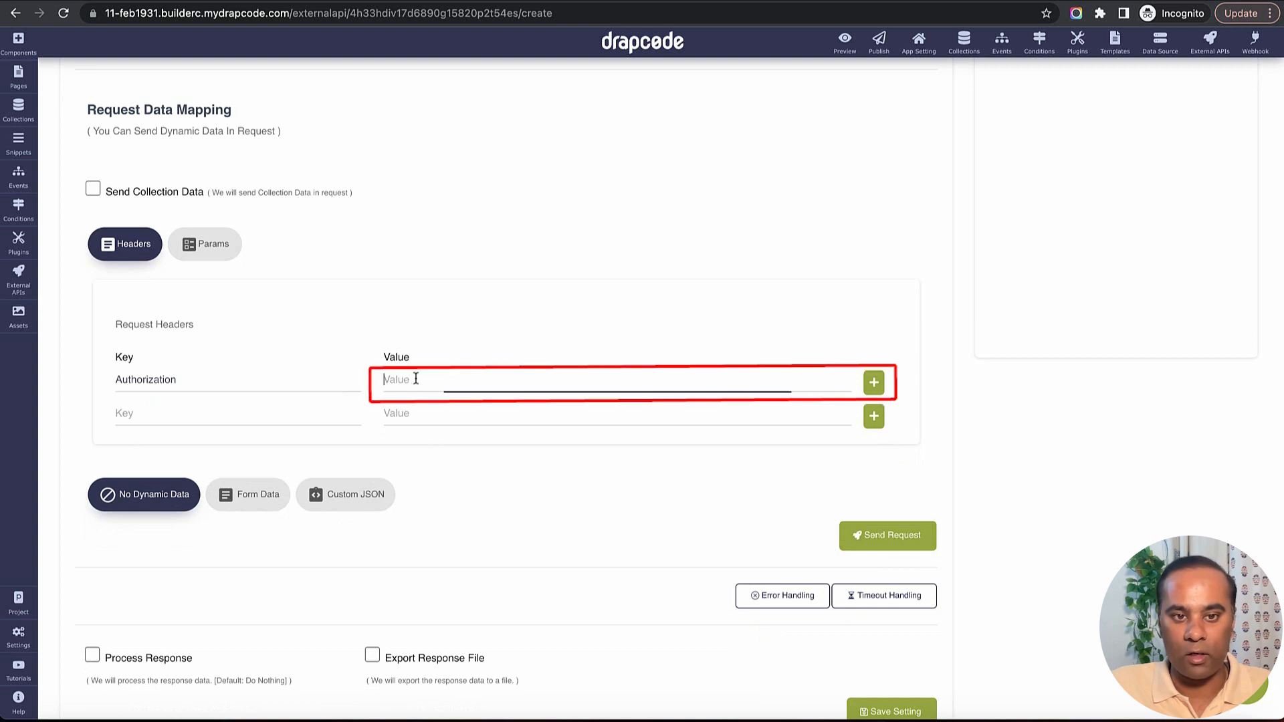
{"action": "double_click", "coordinate": [230, 372]}
{"action": "key", "text": "BackSpace"}
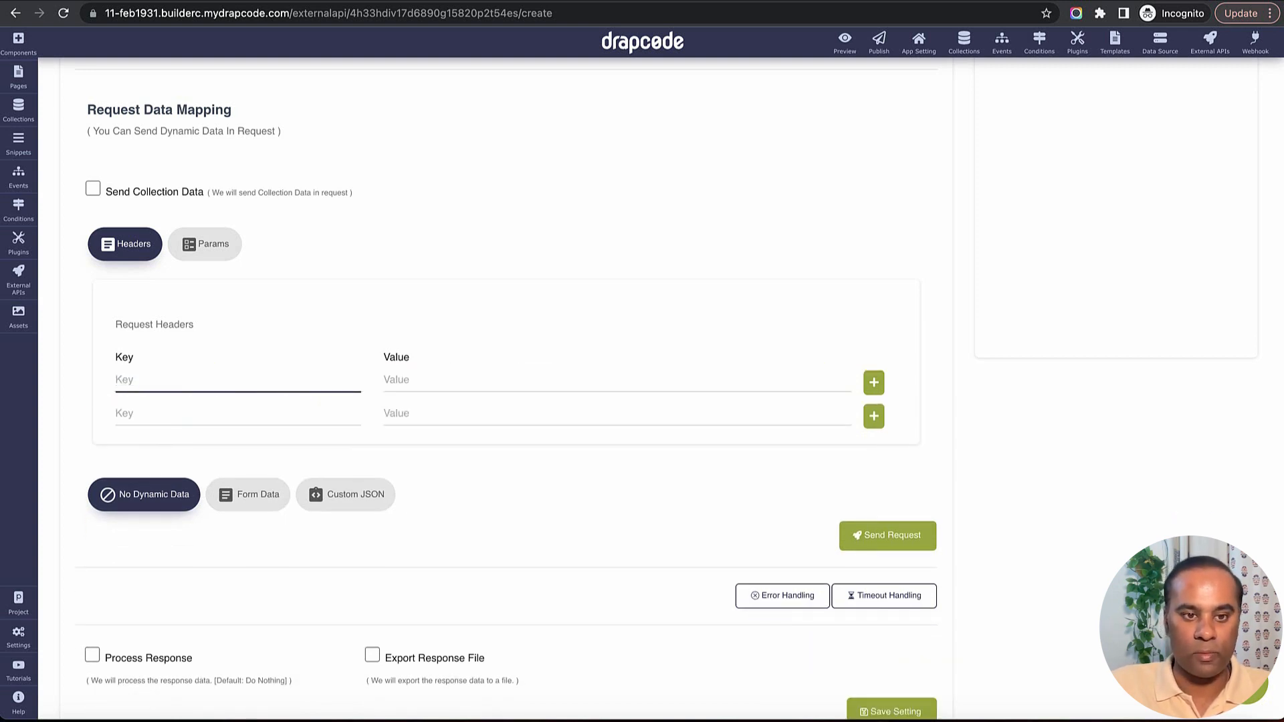
Set the request's dynamic data to Form Data and save the external API.
{"action": "scroll", "coordinate": [311, 409], "scroll_direction": "down", "scroll_amount": 2}
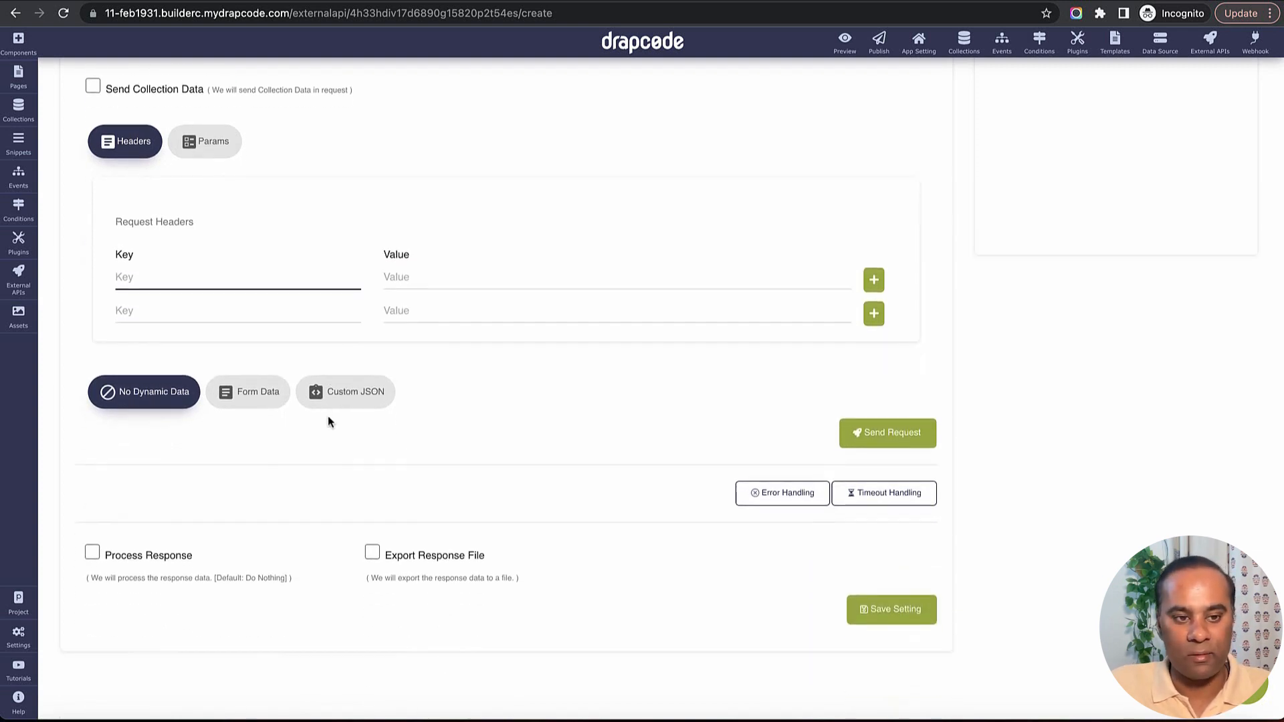
{"action": "left_click", "coordinate": [255, 403]}
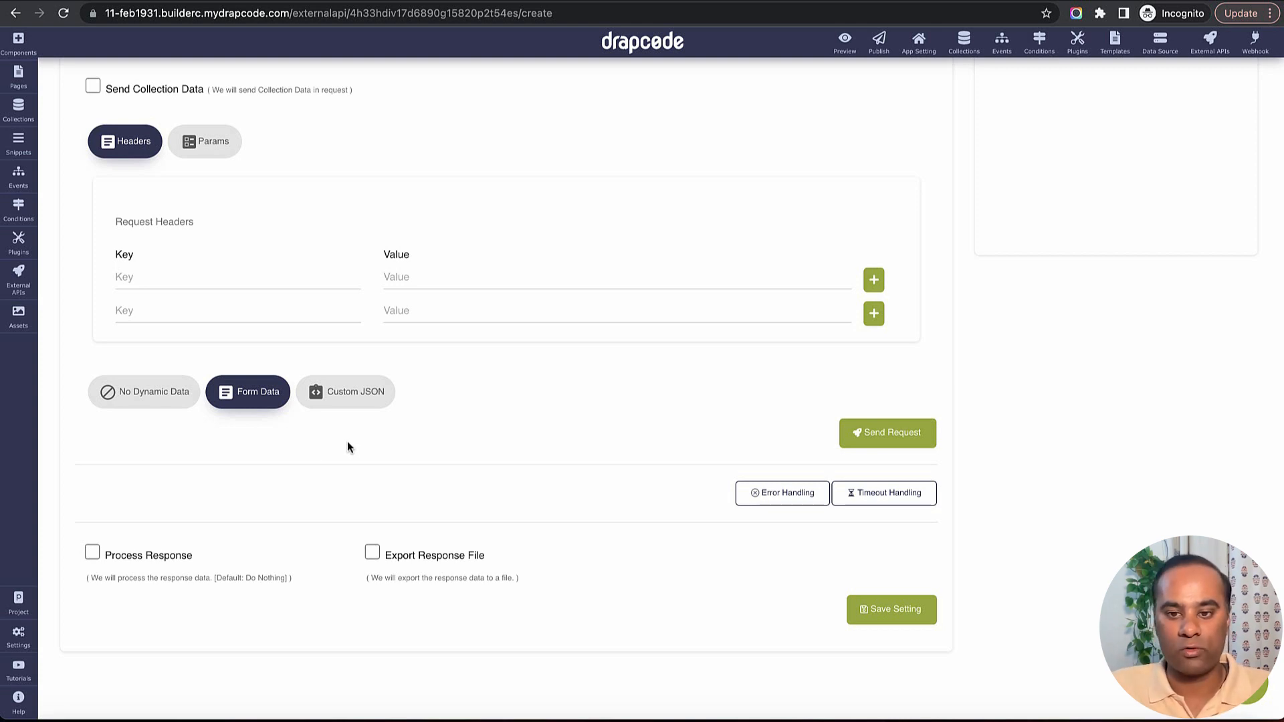
{"action": "left_click", "coordinate": [896, 610]}
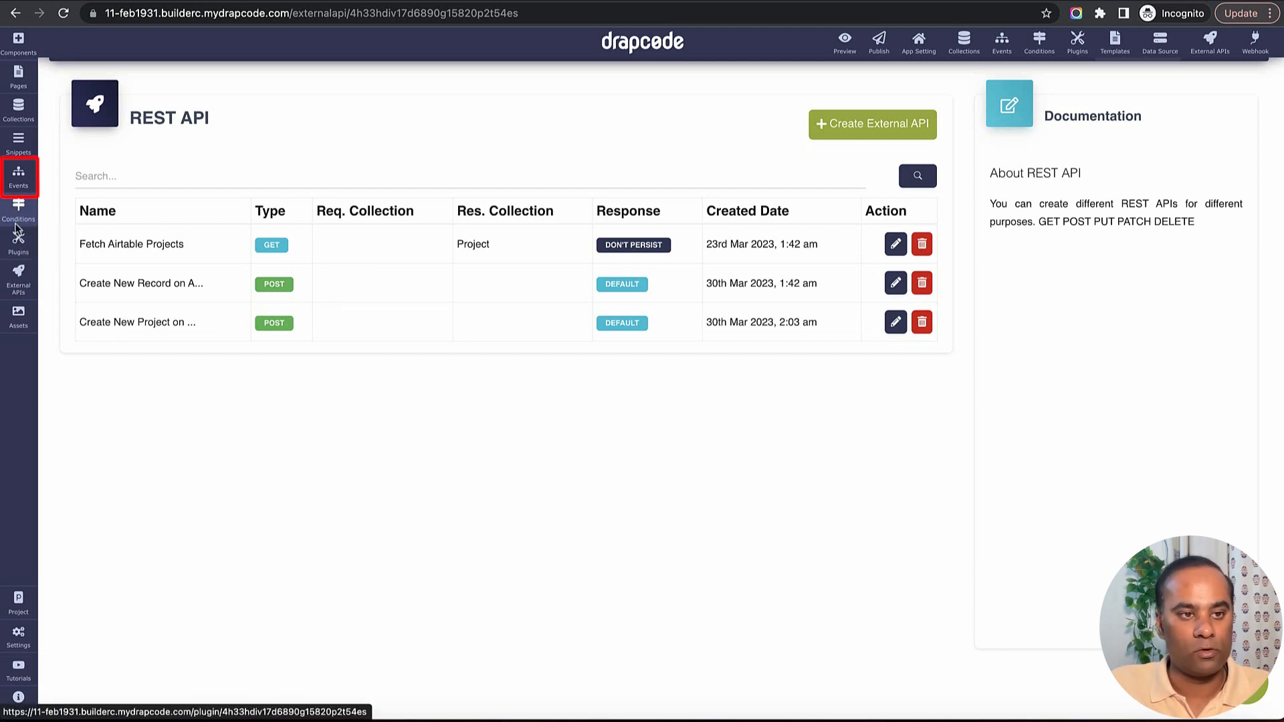
Create a new event named "Create New Project on Xano via Form Data".
{"action": "left_click", "coordinate": [19, 175]}
{"action": "left_click", "coordinate": [226, 79]}
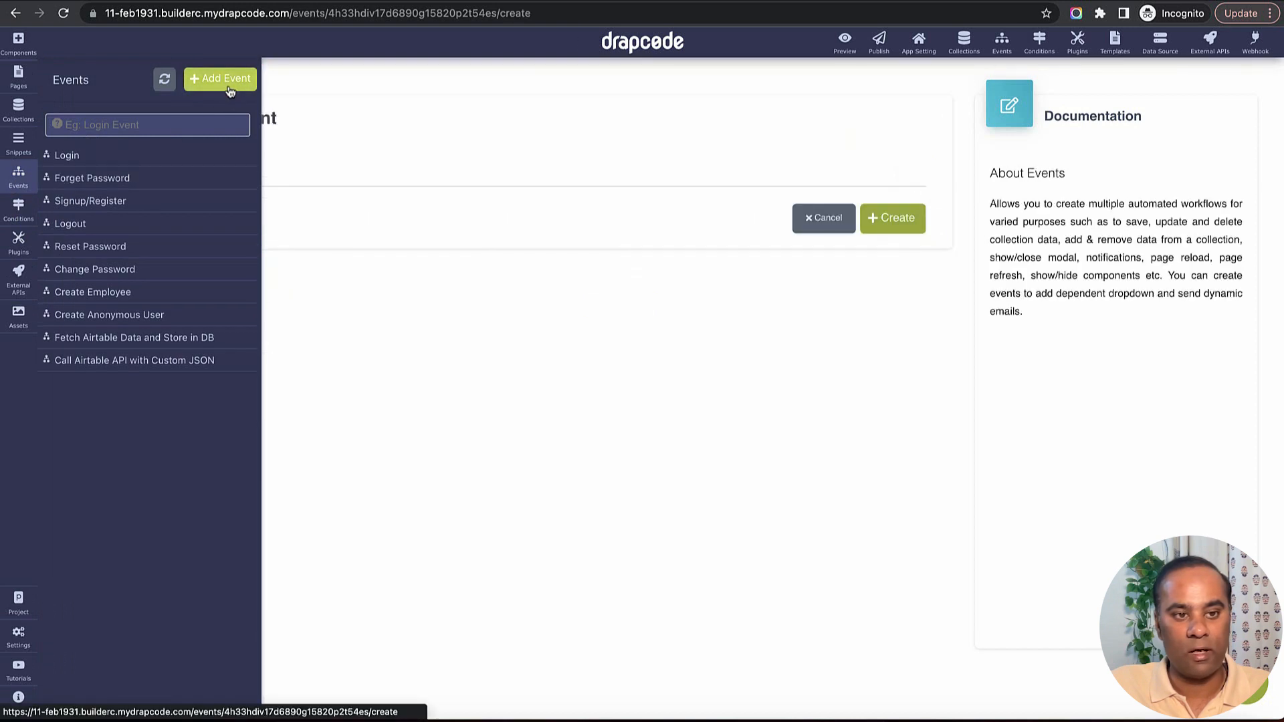
{"action": "left_click", "coordinate": [410, 180]}
{"action": "type", "text": "Cre"}
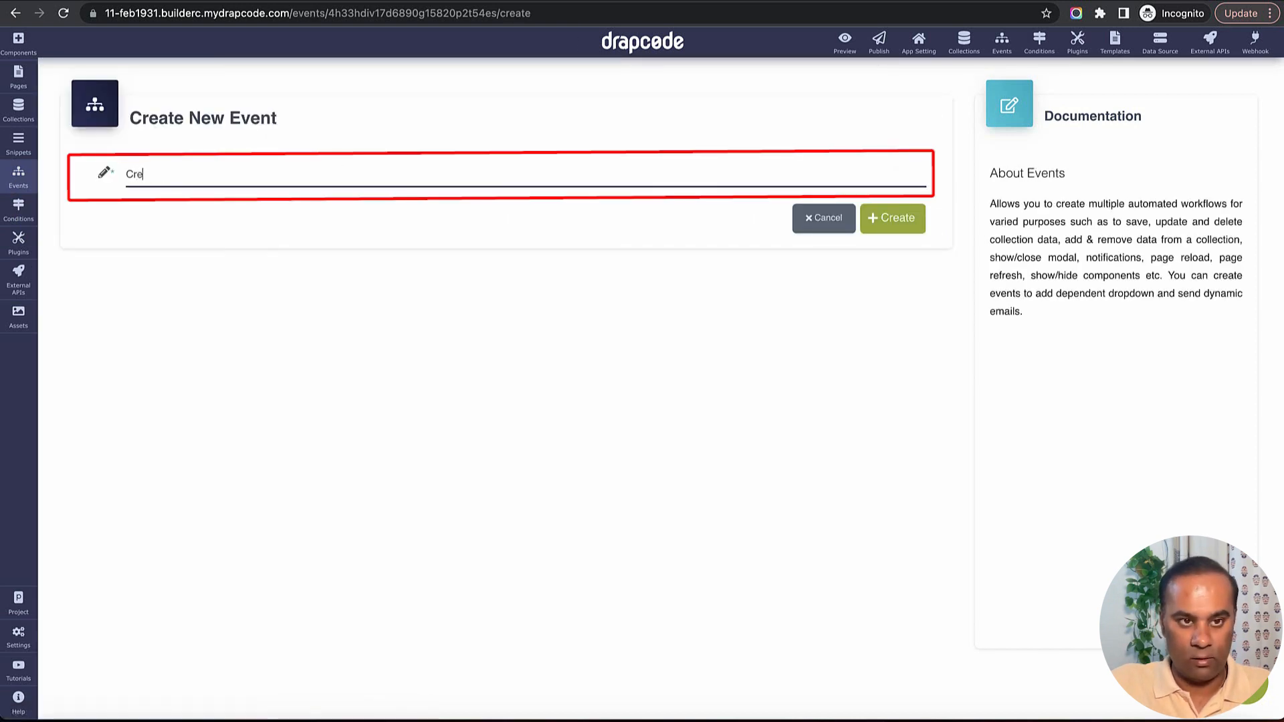
{"action": "type", "text": "ate New pro"}
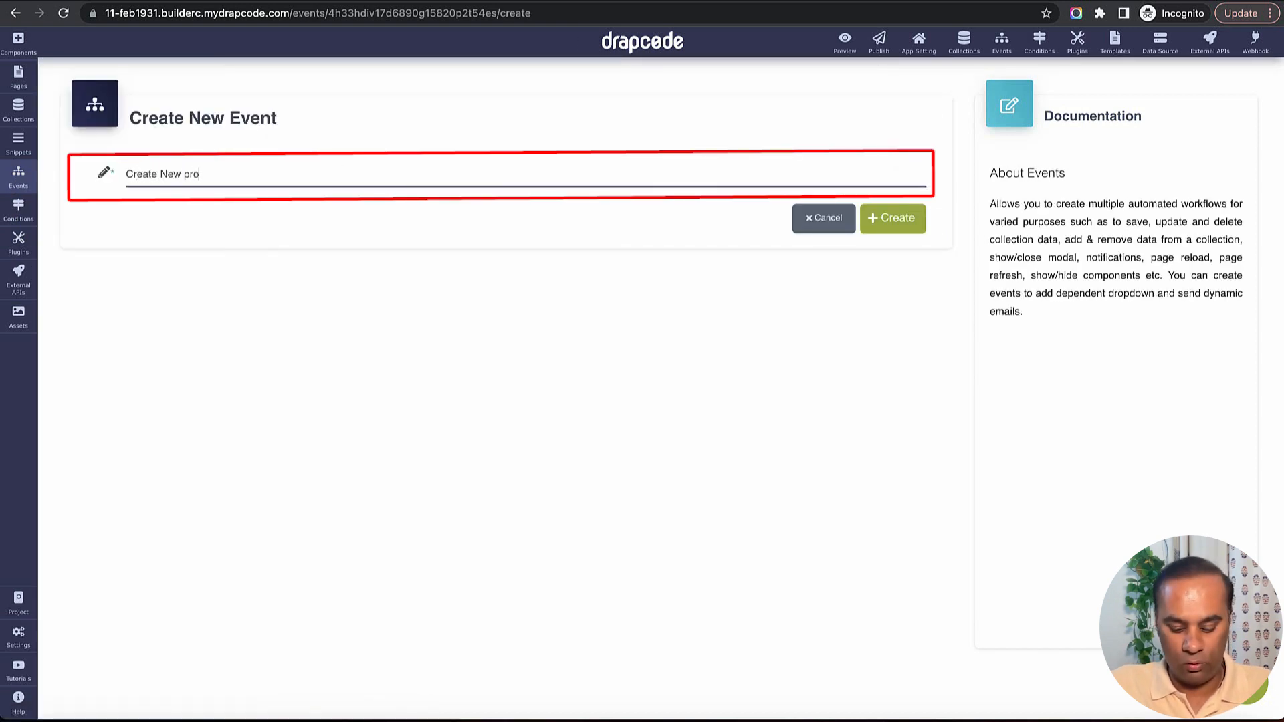
{"action": "type", "text": "ject on Xan"}
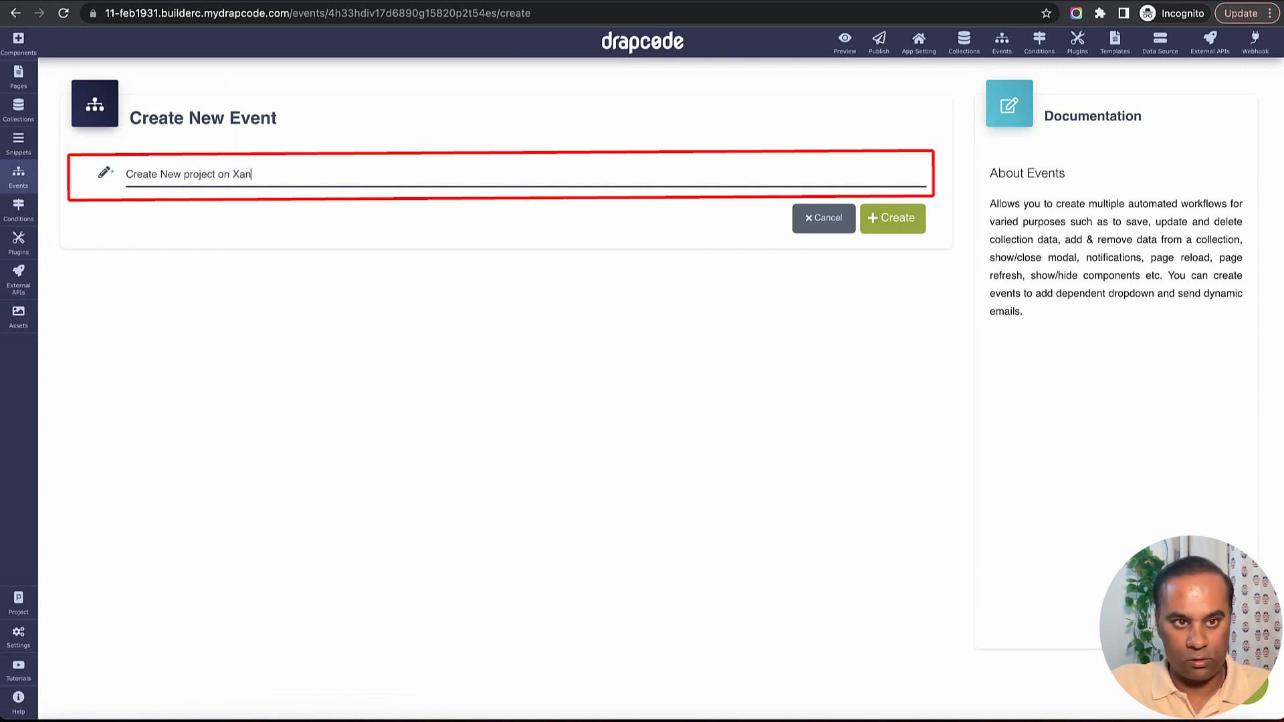
{"action": "type", "text": "o via Form Data"}
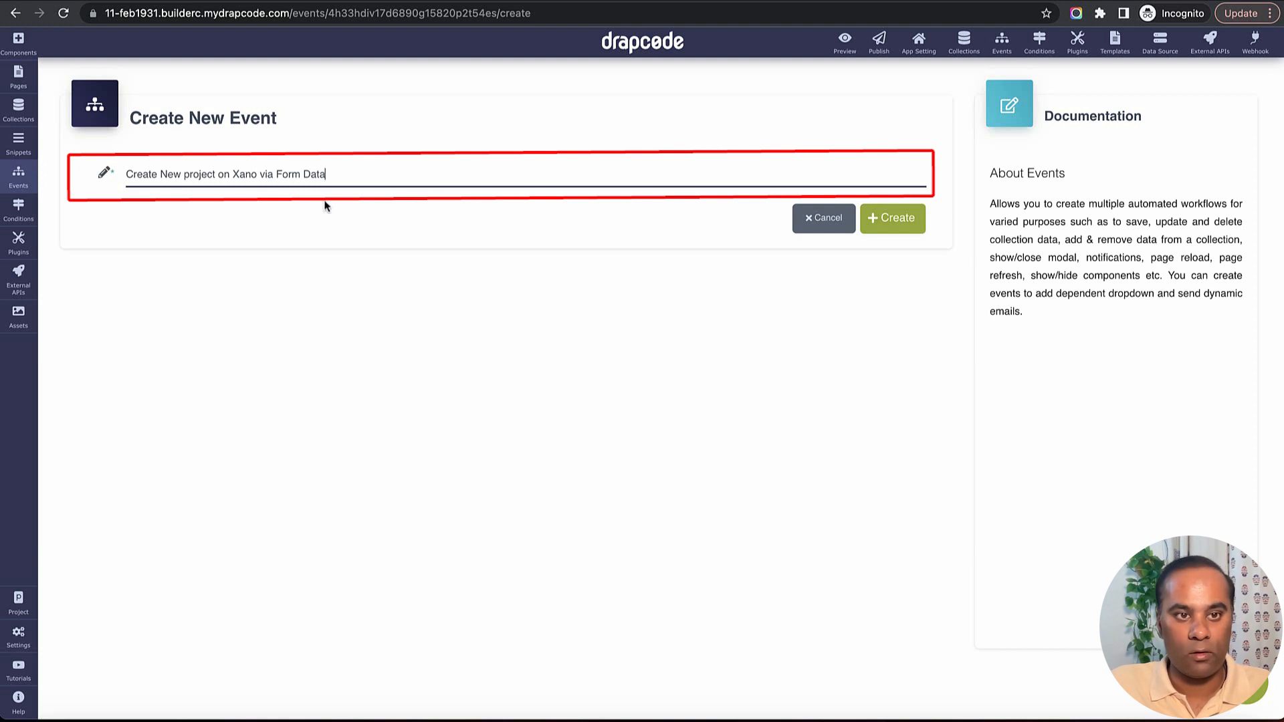
{"action": "left_click", "coordinate": [186, 175]}
{"action": "key", "text": "BackSpace"}
{"action": "type", "text": "P"}
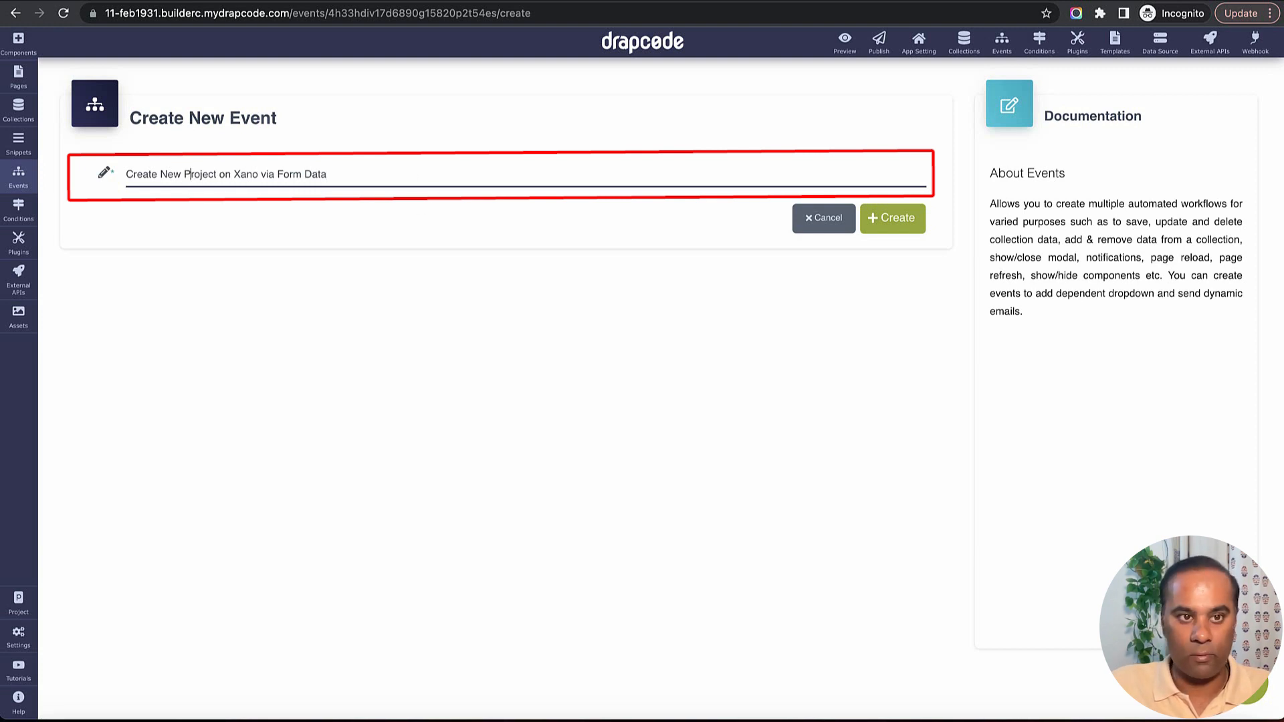
{"action": "left_click", "coordinate": [900, 226]}
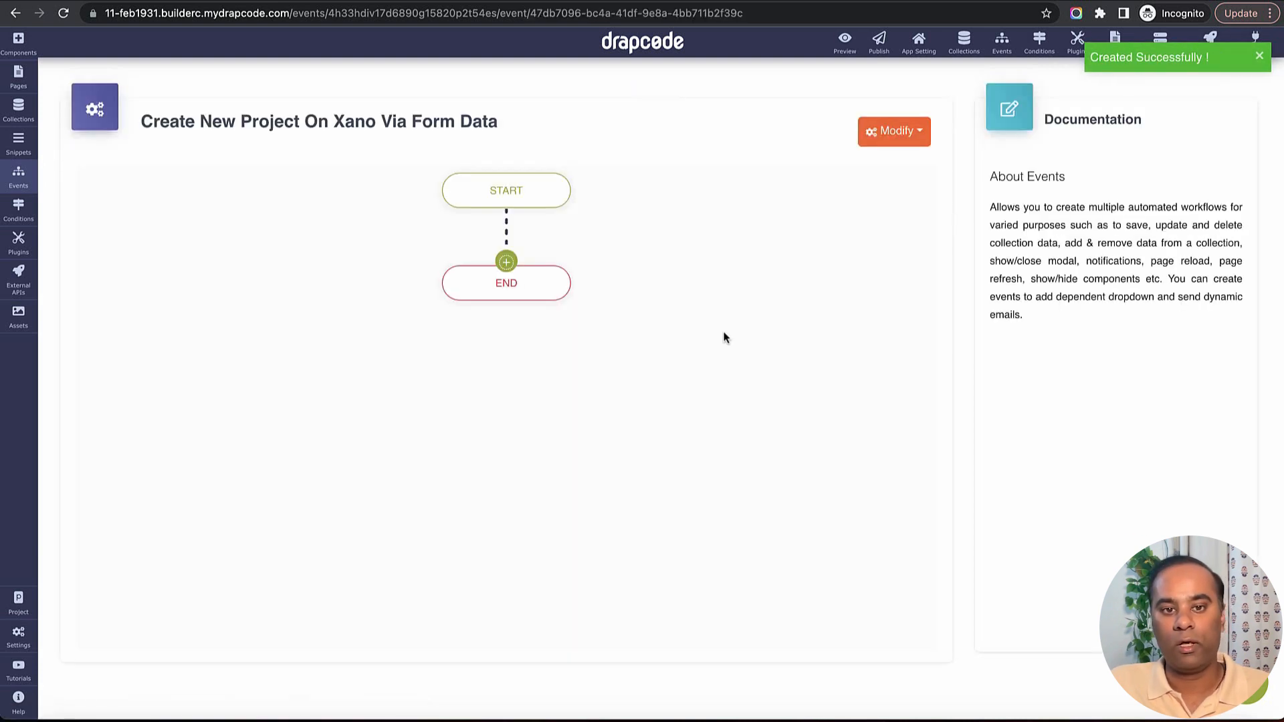
Add a Send Data To External API action to the event flow, using the "Create New Project on Xano from Form" API.
{"action": "left_click", "coordinate": [507, 262]}
{"action": "mouse_move", "coordinate": [562, 490]}
{"action": "mouse_move", "coordinate": [602, 524]}
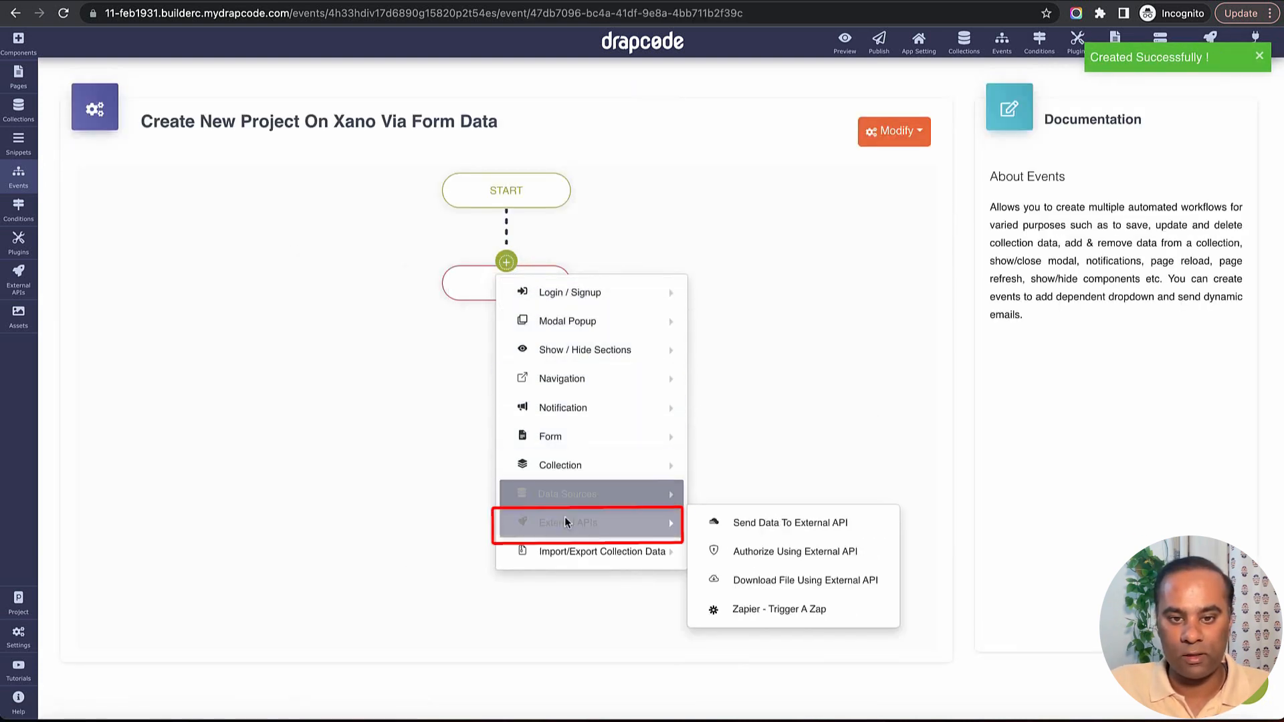
{"action": "left_click", "coordinate": [796, 528]}
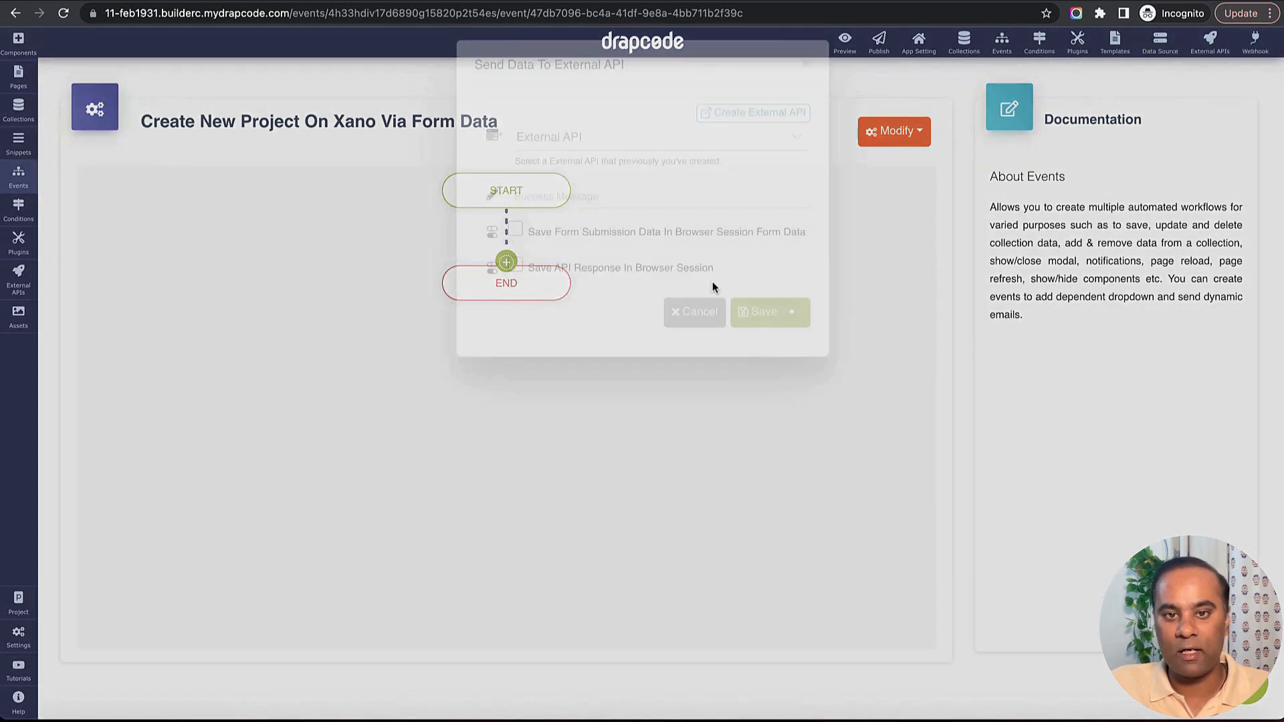
{"action": "left_click", "coordinate": [687, 200]}
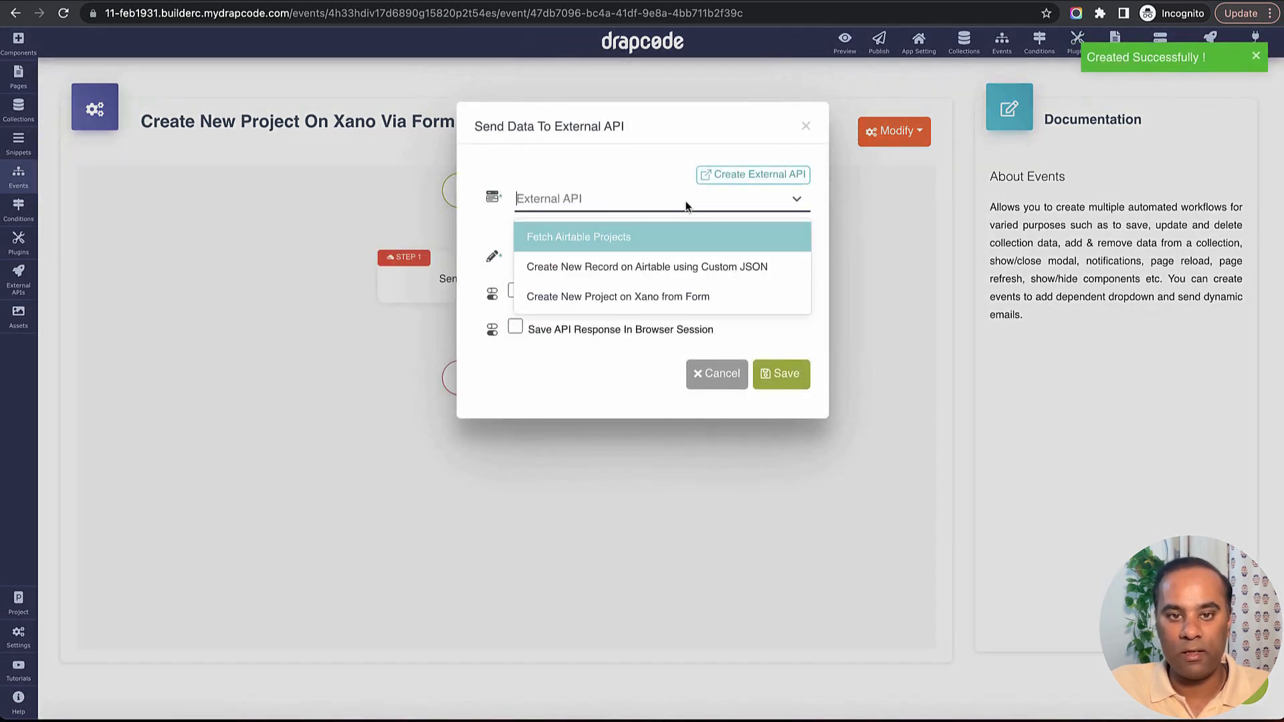
{"action": "left_click", "coordinate": [682, 303]}
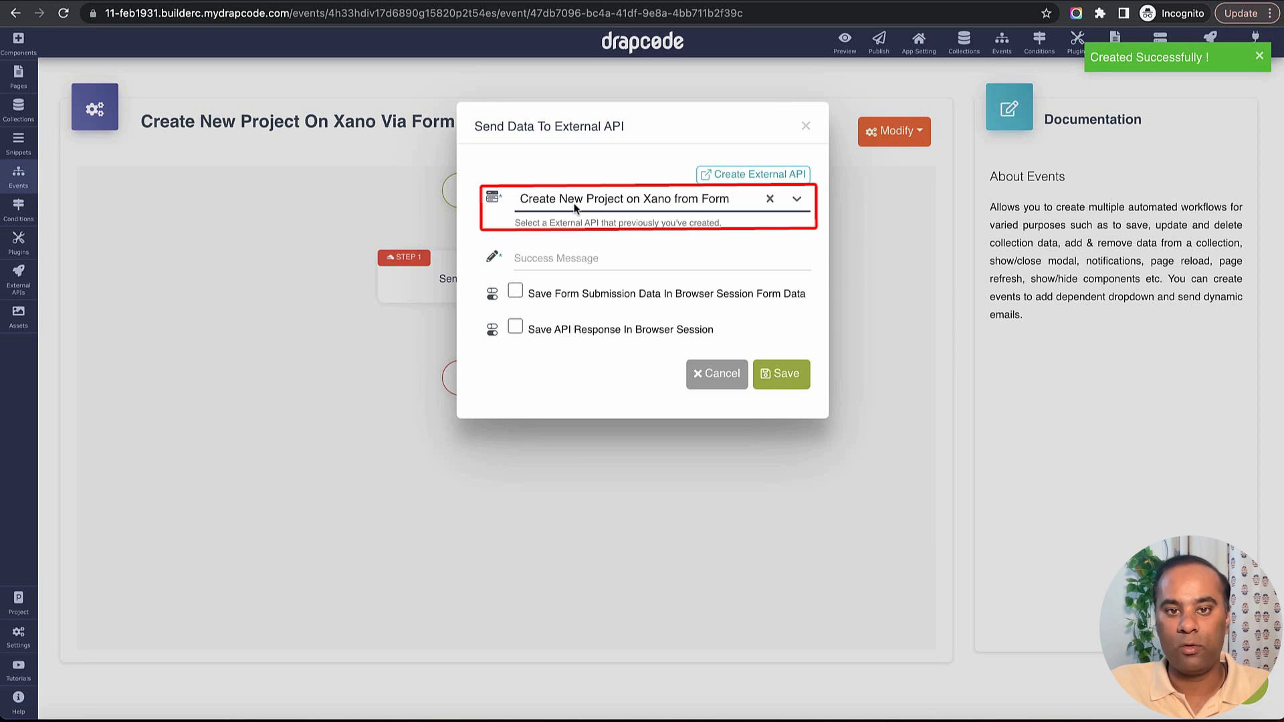
Set the action's success message to "API Success" and save the action.
{"action": "left_click", "coordinate": [679, 258]}
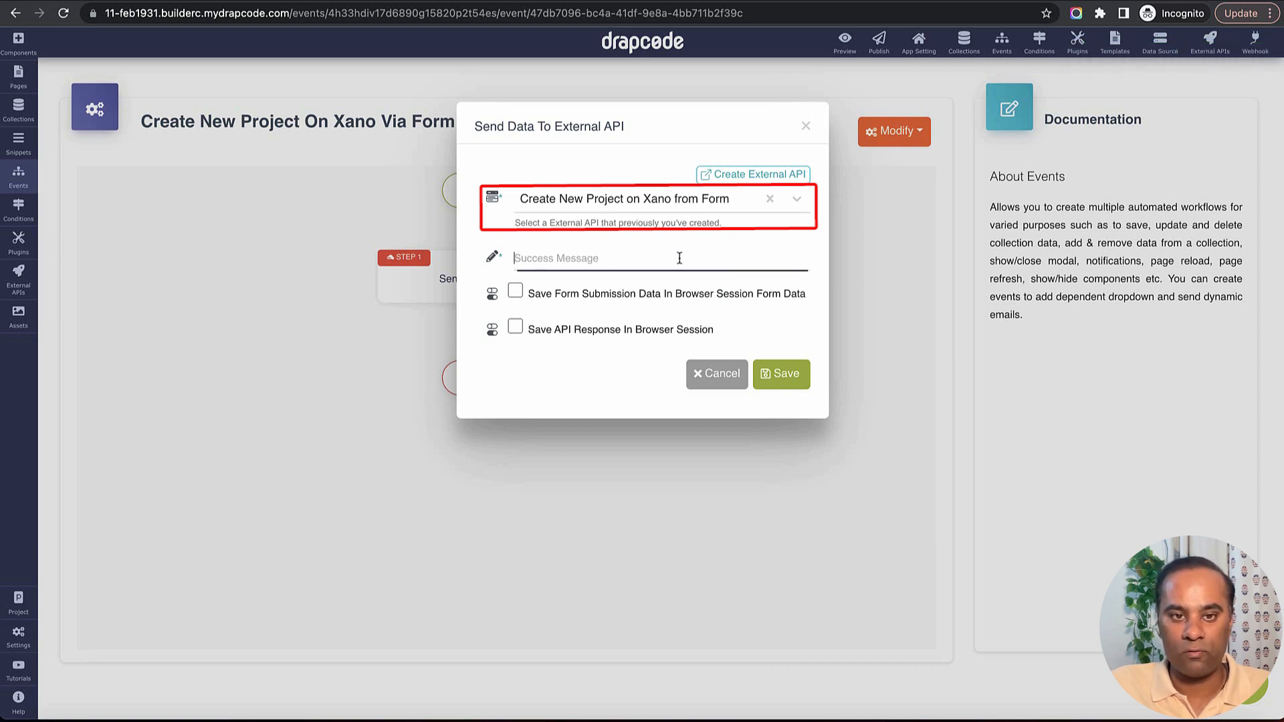
{"action": "type", "text": "AP"}
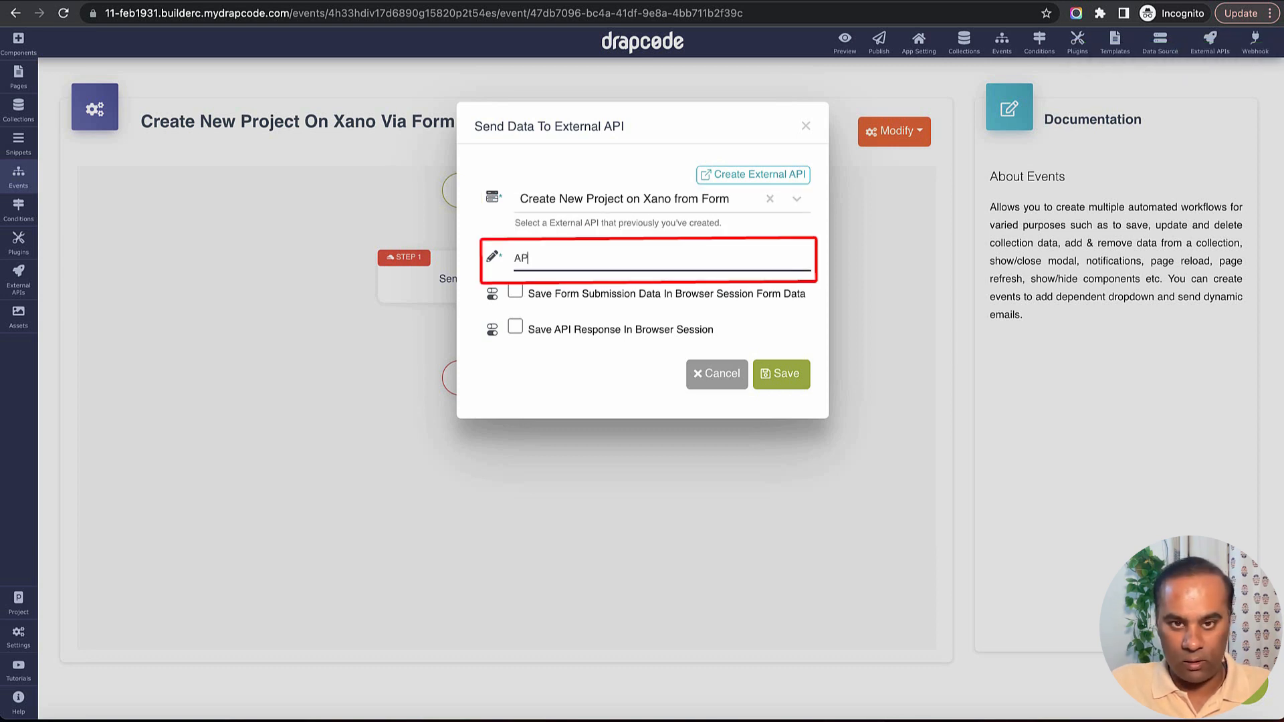
{"action": "type", "text": "I Success"}
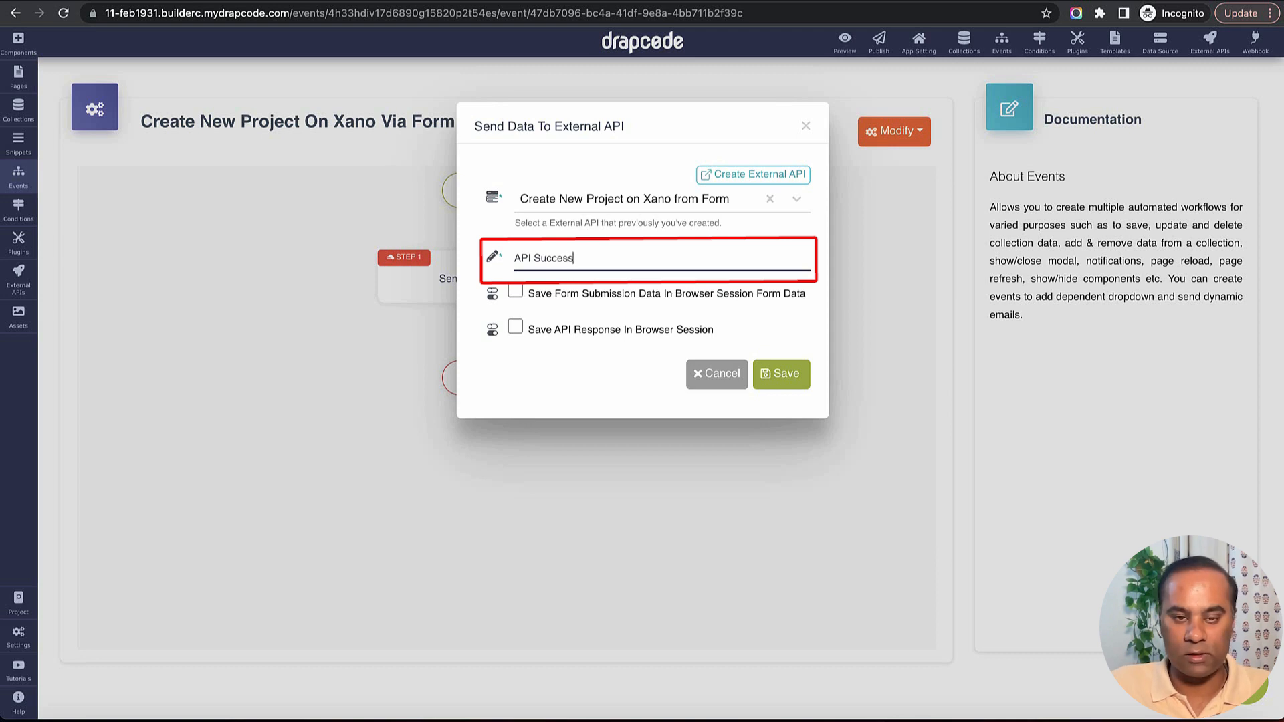
{"action": "left_click", "coordinate": [780, 382]}
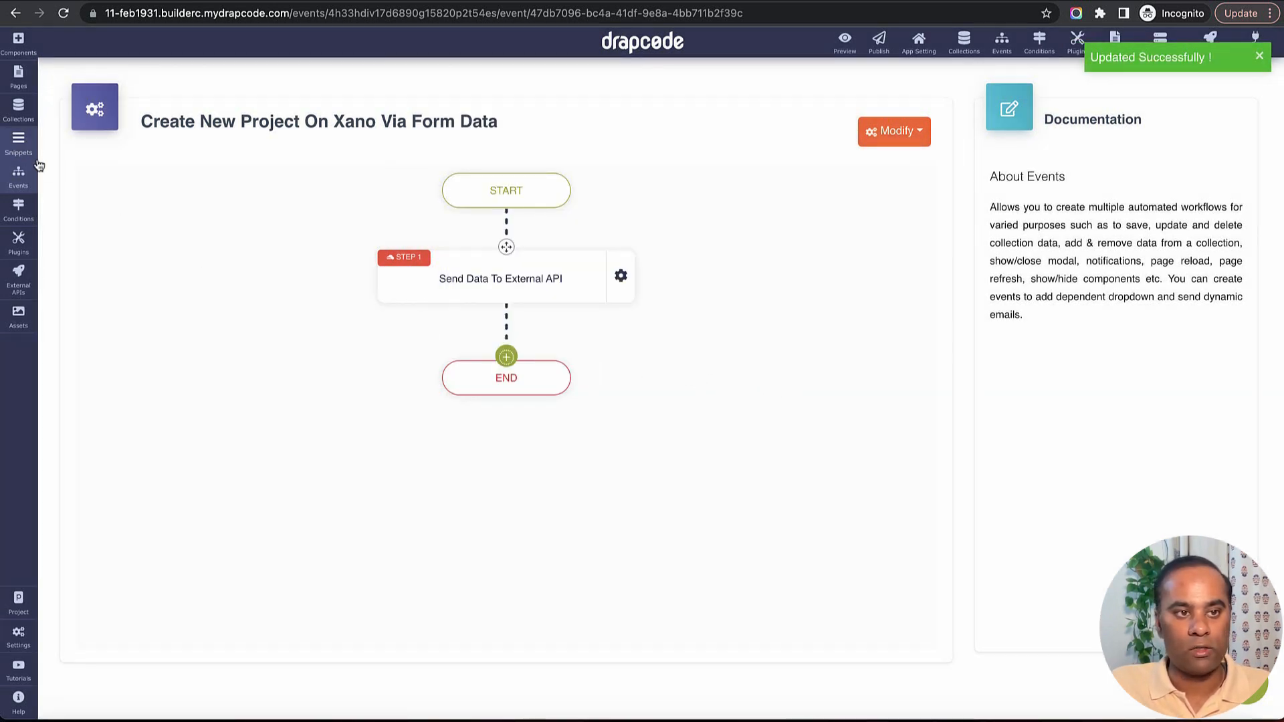
On the Home page, assign the "Create New Project on Xano via Form Data" event to the Create New Project form.
{"action": "left_click", "coordinate": [18, 77]}
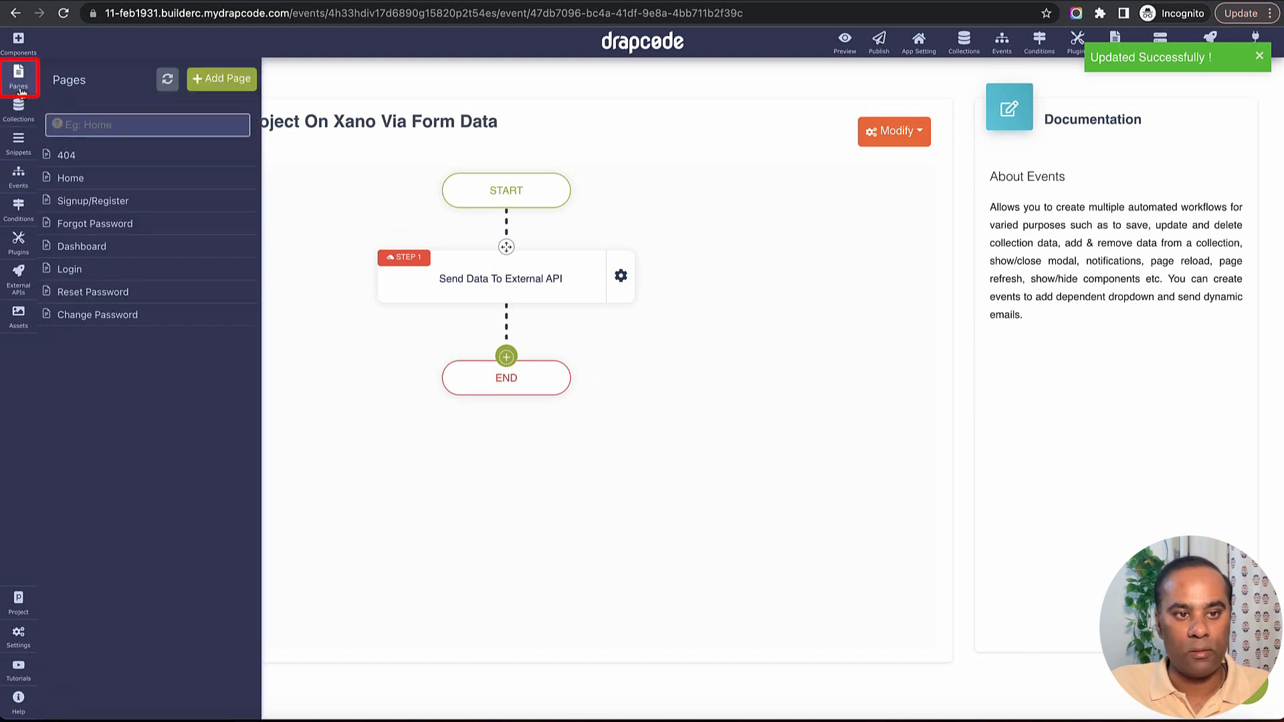
{"action": "left_click", "coordinate": [121, 179]}
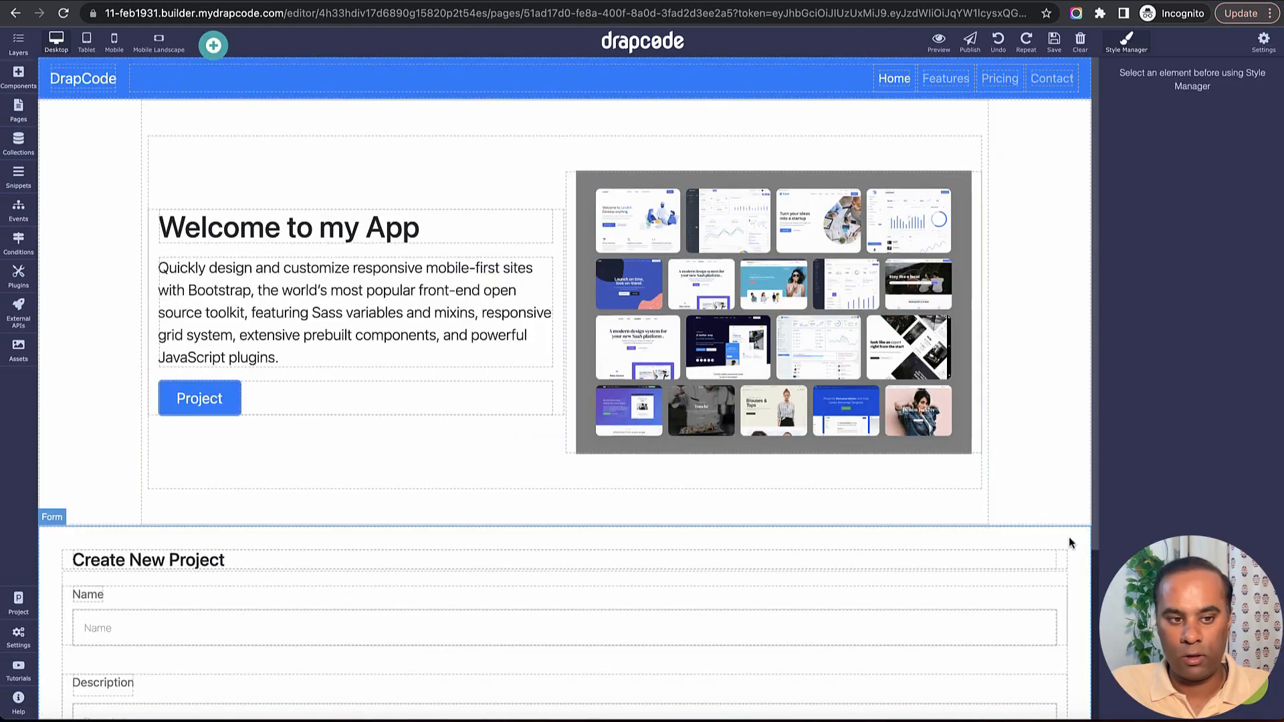
{"action": "left_click", "coordinate": [1069, 536]}
{"action": "left_click", "coordinate": [1078, 519]}
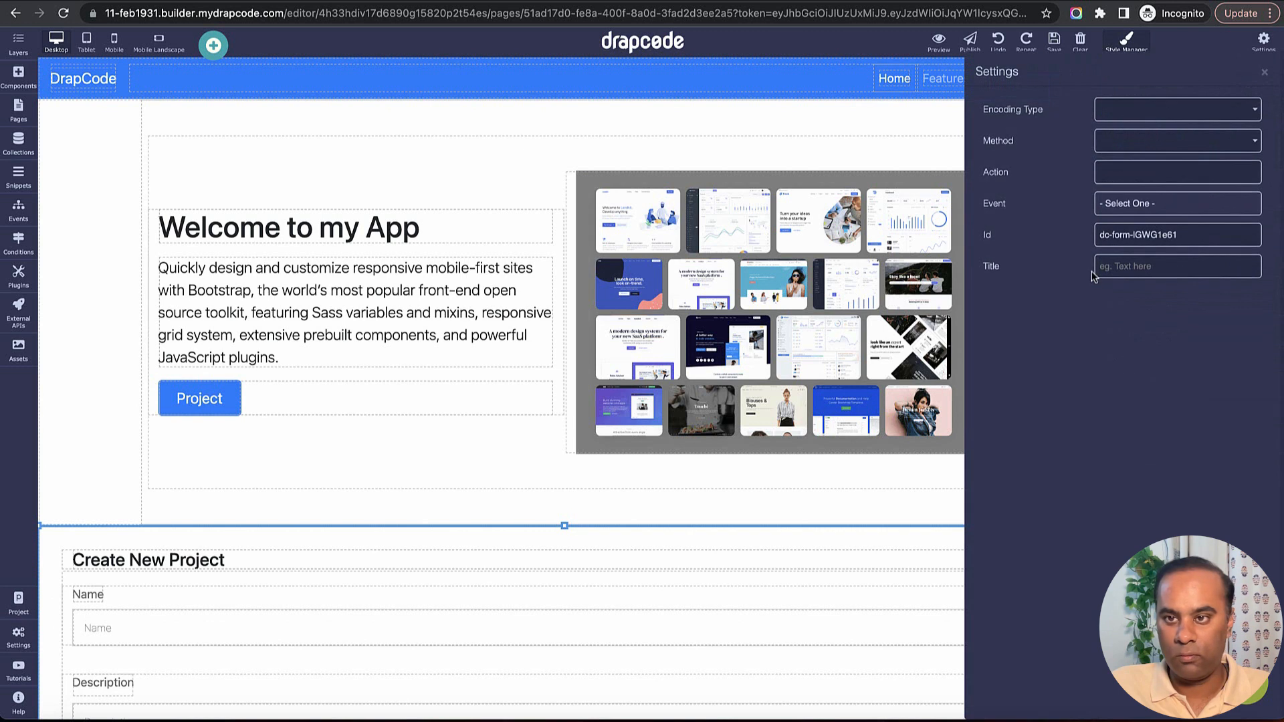
{"action": "left_click", "coordinate": [1160, 209]}
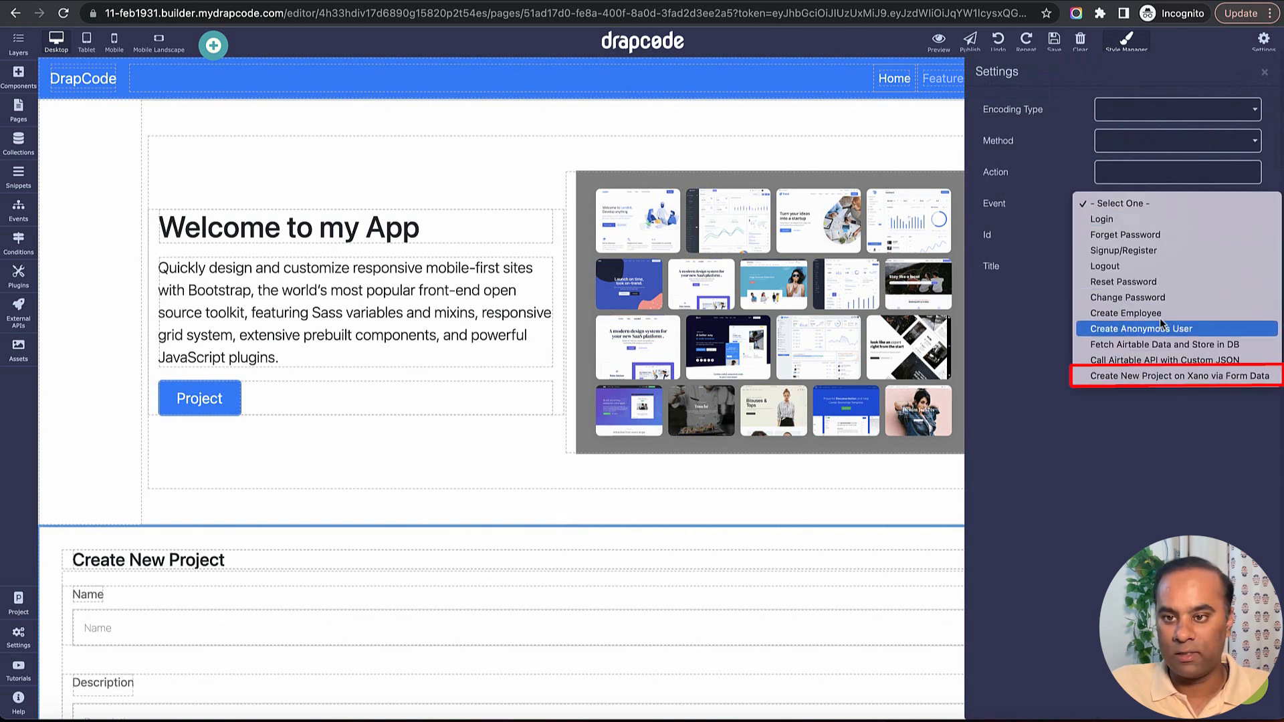
{"action": "left_click", "coordinate": [1218, 379]}
{"action": "left_click", "coordinate": [1263, 73]}
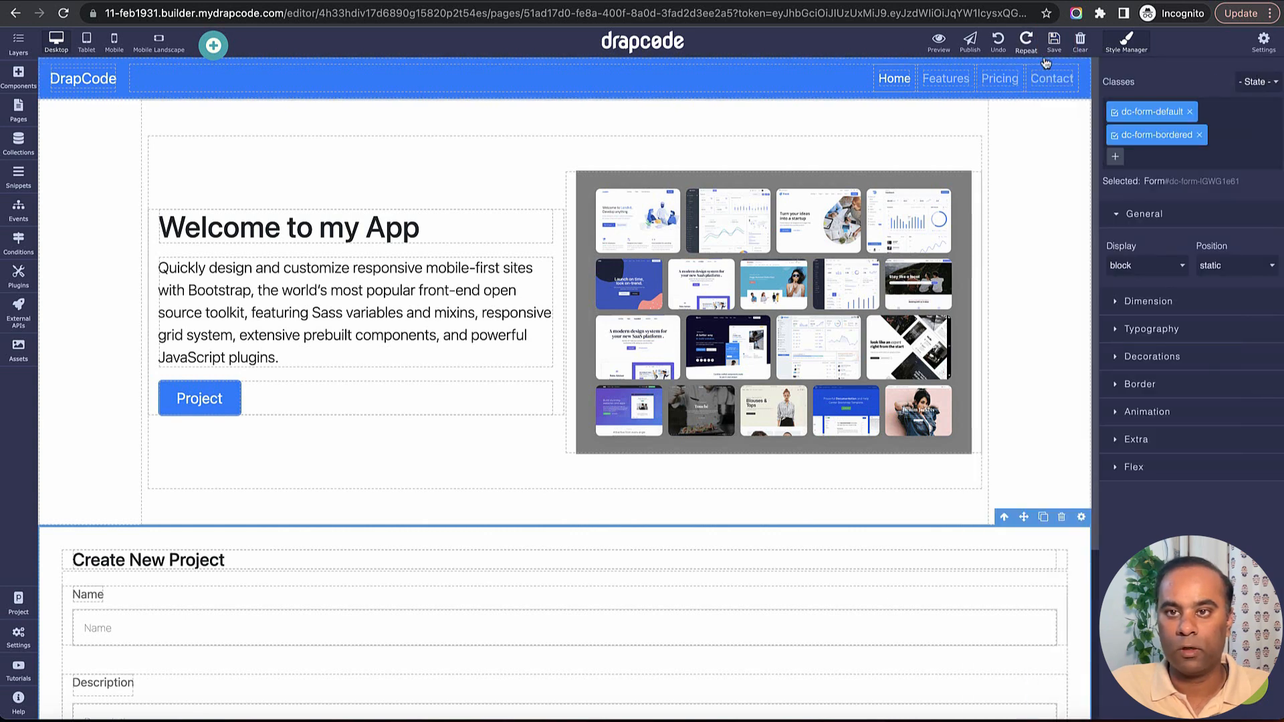
Preview the Home page and check the Name, Description and Status fields of the Create New Project form.
{"action": "left_click", "coordinate": [939, 41]}
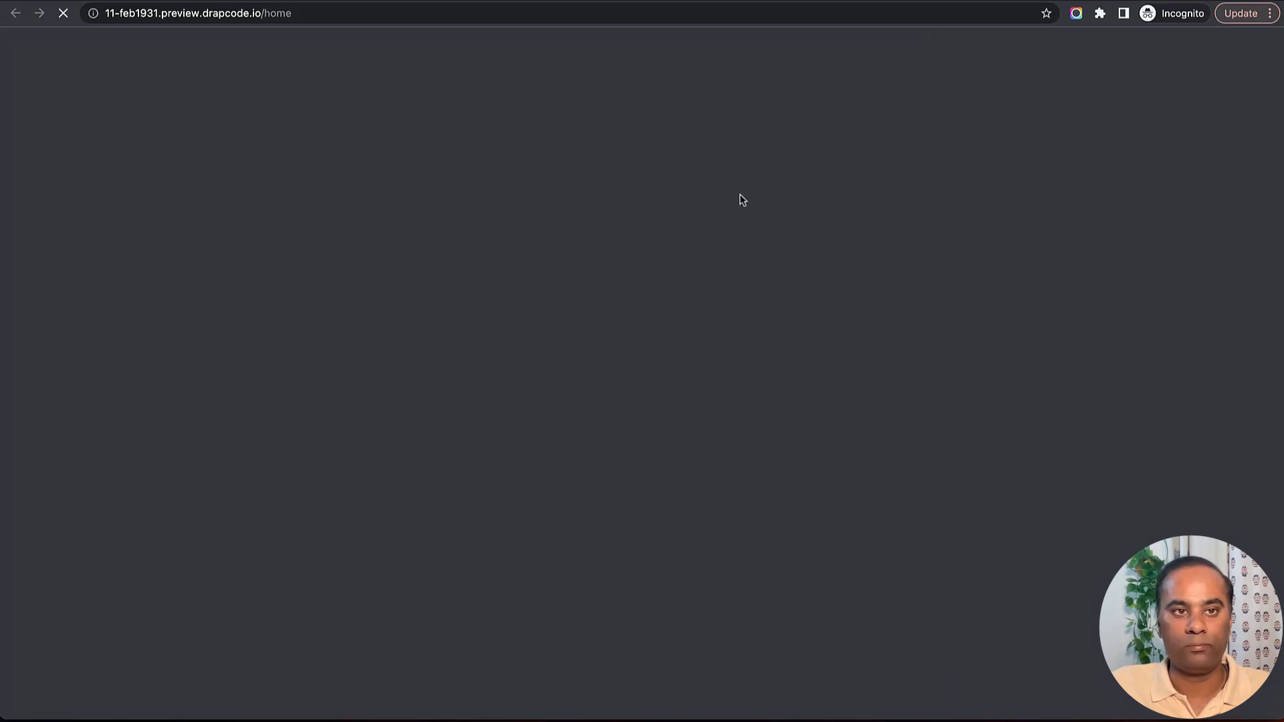
{"action": "scroll", "coordinate": [676, 294], "scroll_direction": "down", "scroll_amount": 3}
{"action": "left_click", "coordinate": [199, 406]}
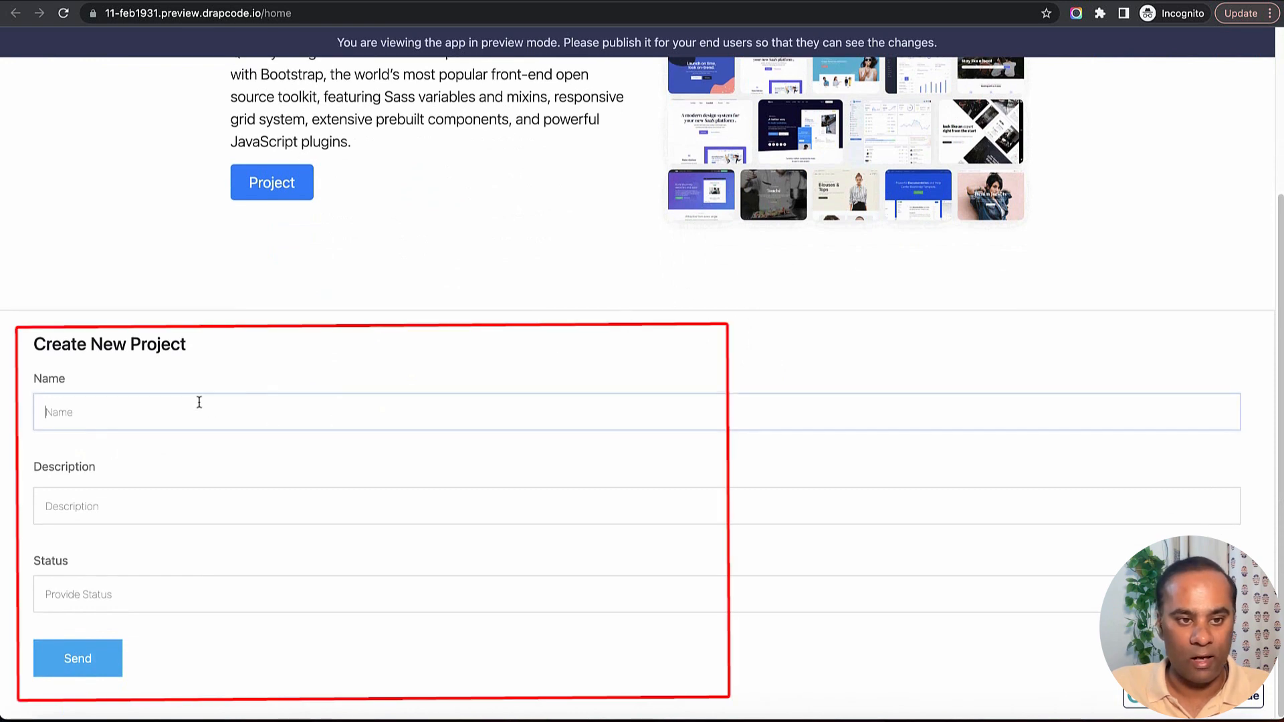
{"action": "left_click", "coordinate": [187, 510]}
{"action": "left_click", "coordinate": [185, 585]}
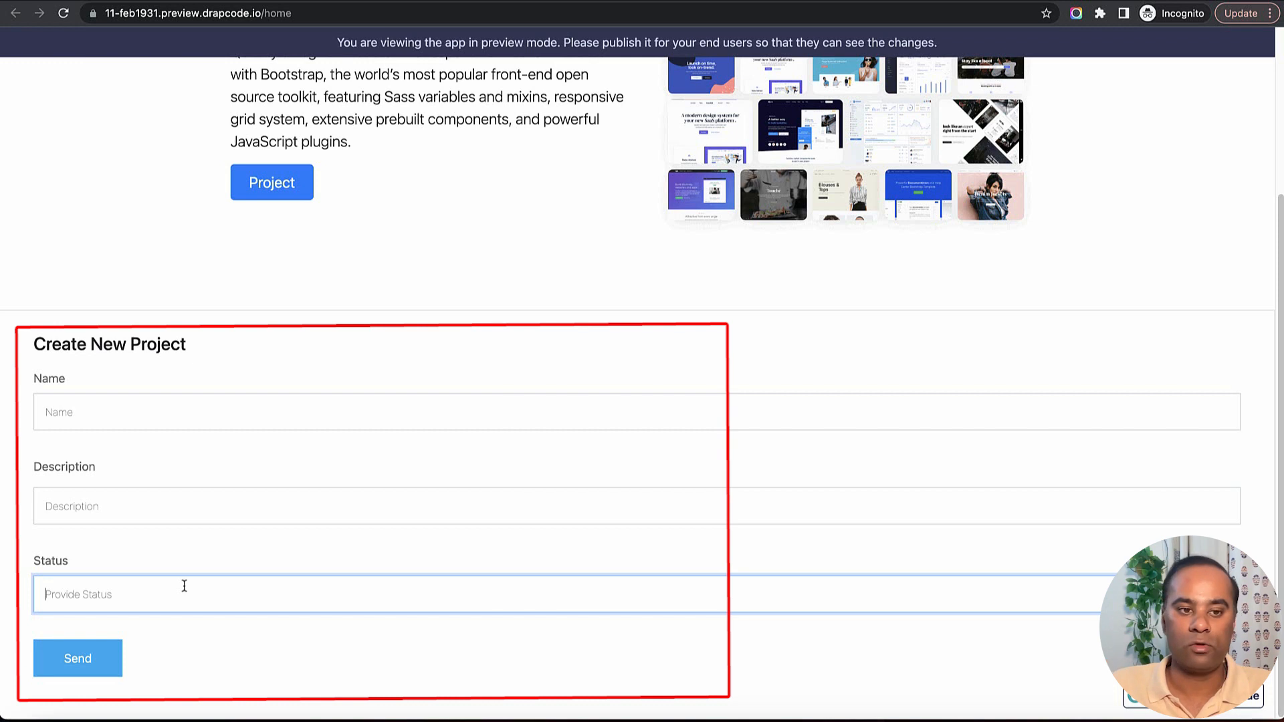
Submit the Create New Project form with Name "Project 1", Description "Description 111" and Status "Initialized".
{"action": "left_click", "coordinate": [204, 413]}
{"action": "type", "text": "Pr"}
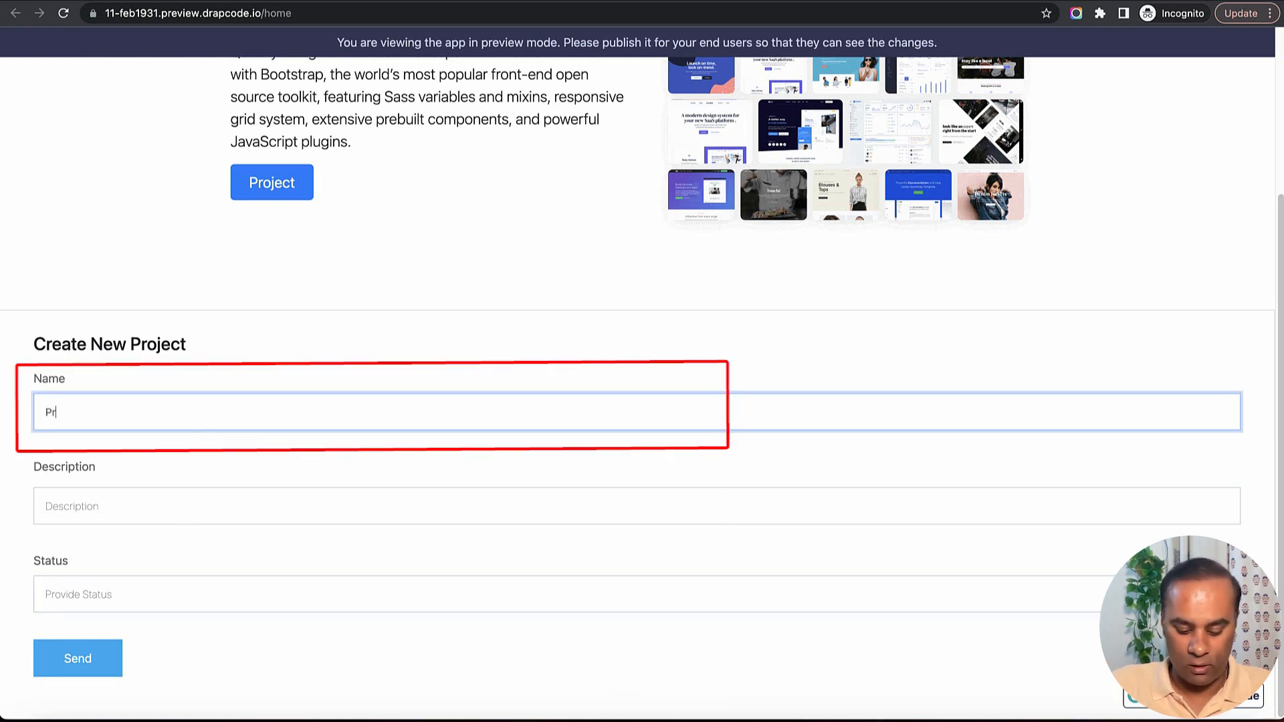
{"action": "type", "text": "oject 2"}
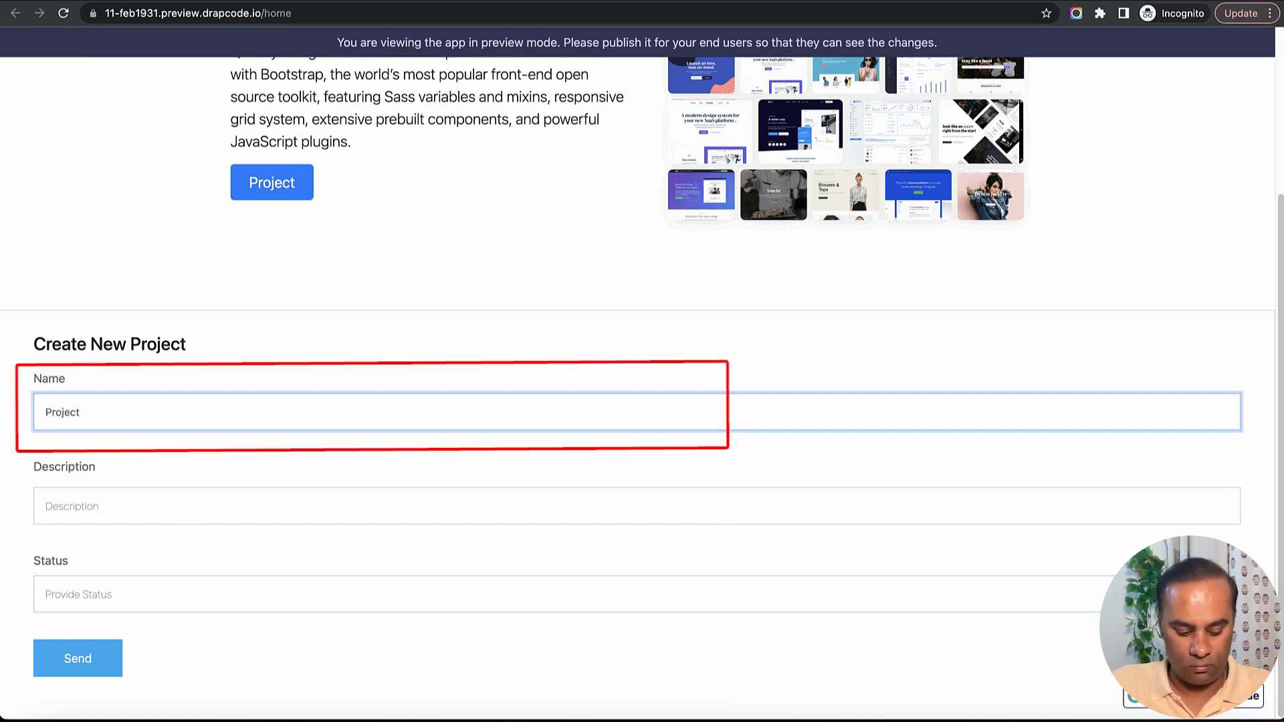
{"action": "key", "text": "super+a"}
{"action": "key", "text": "Tab"}
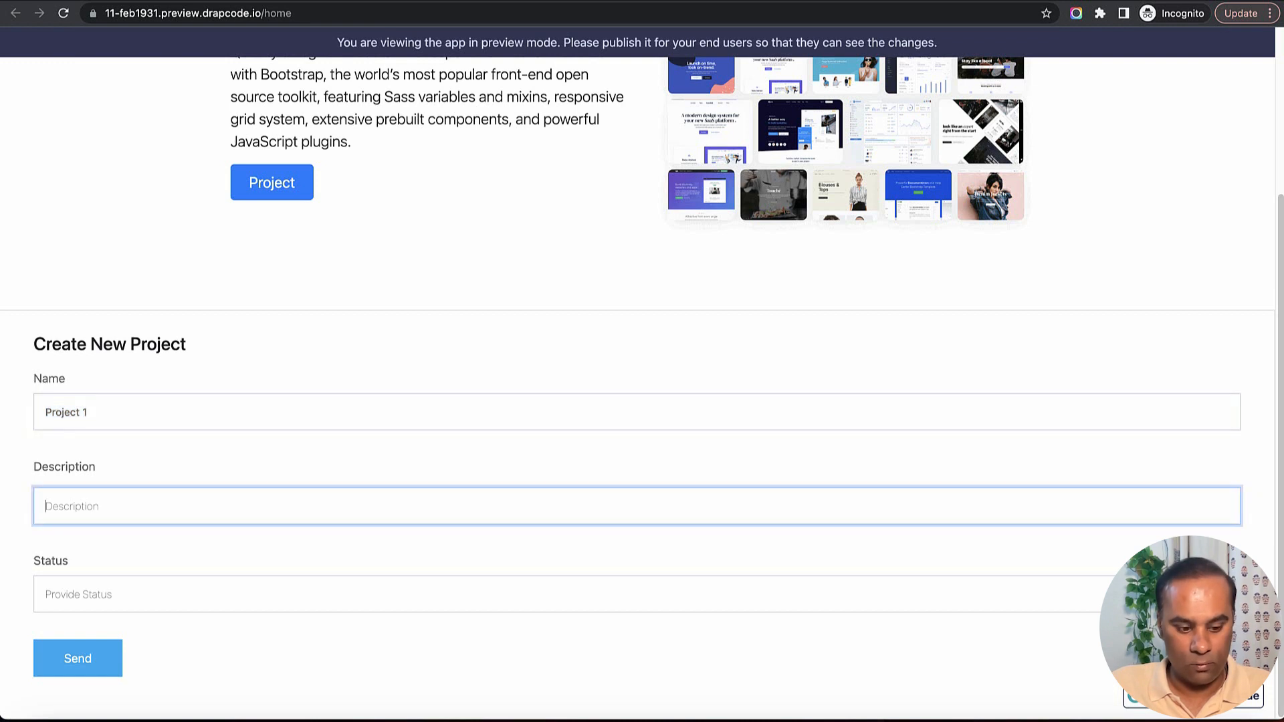
{"action": "type", "text": "Descriptio"}
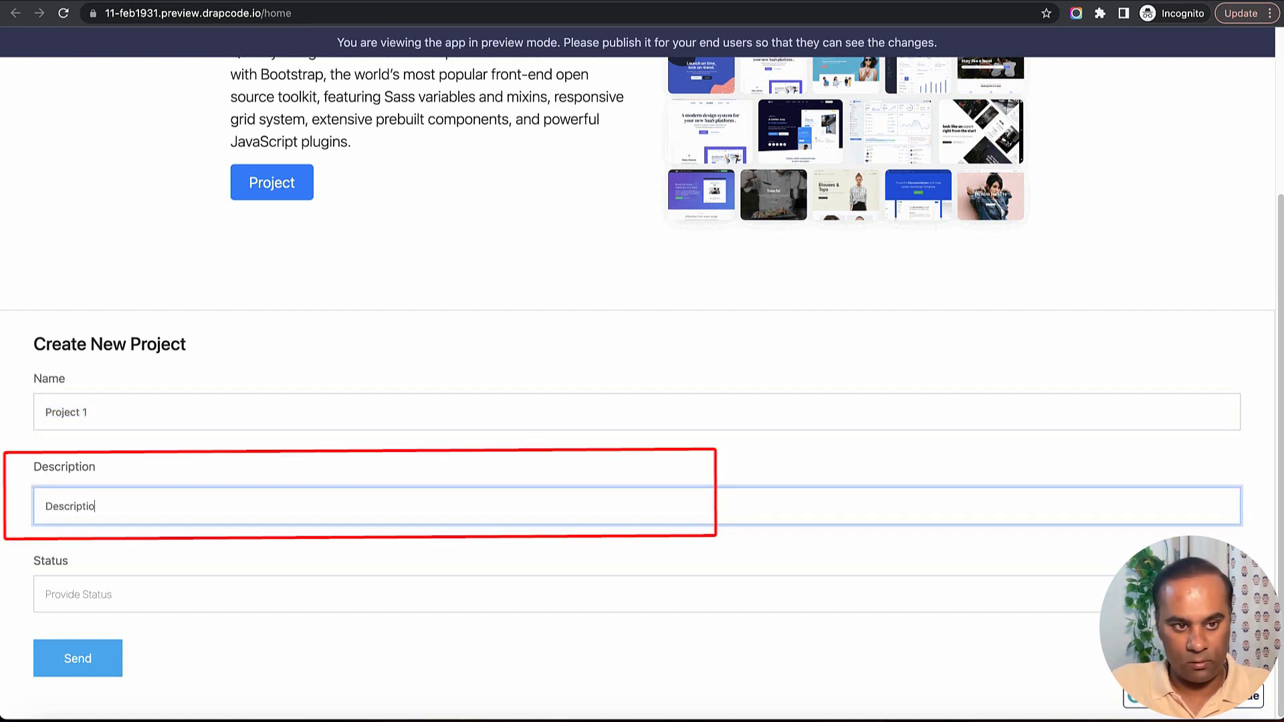
{"action": "type", "text": "n 111"}
{"action": "key", "text": "Tab"}
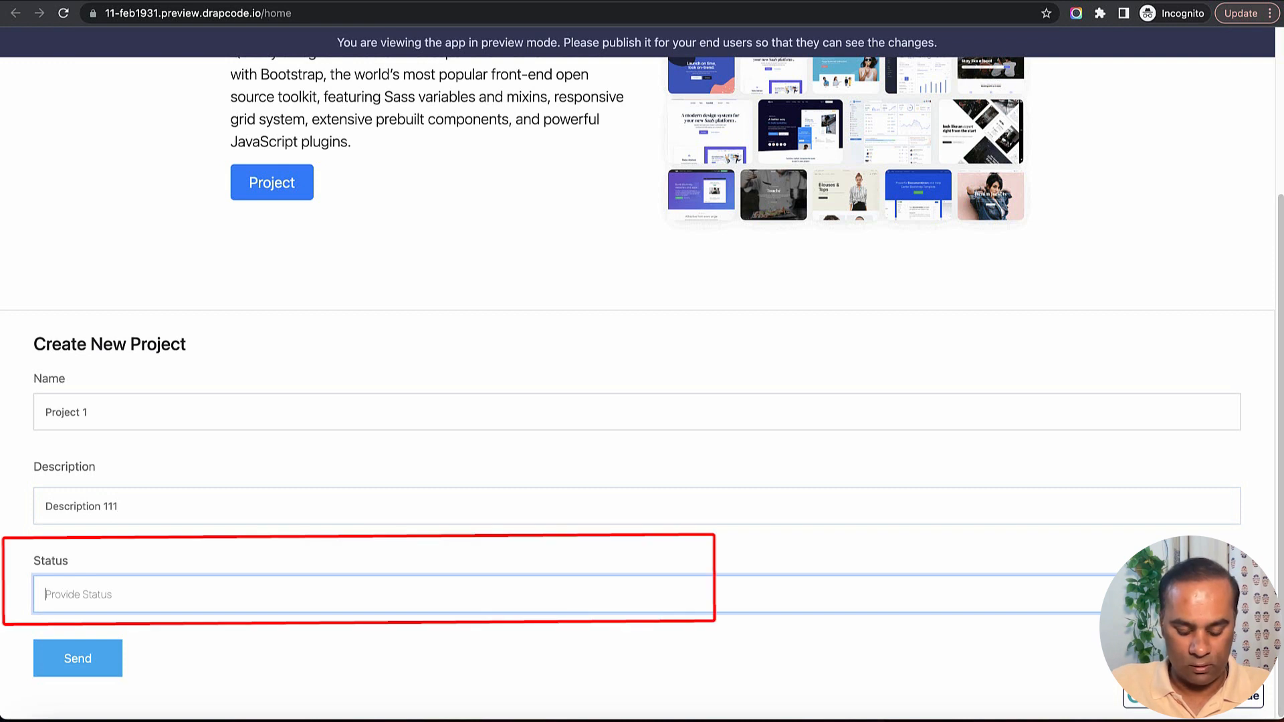
{"action": "type", "text": "Initialized"}
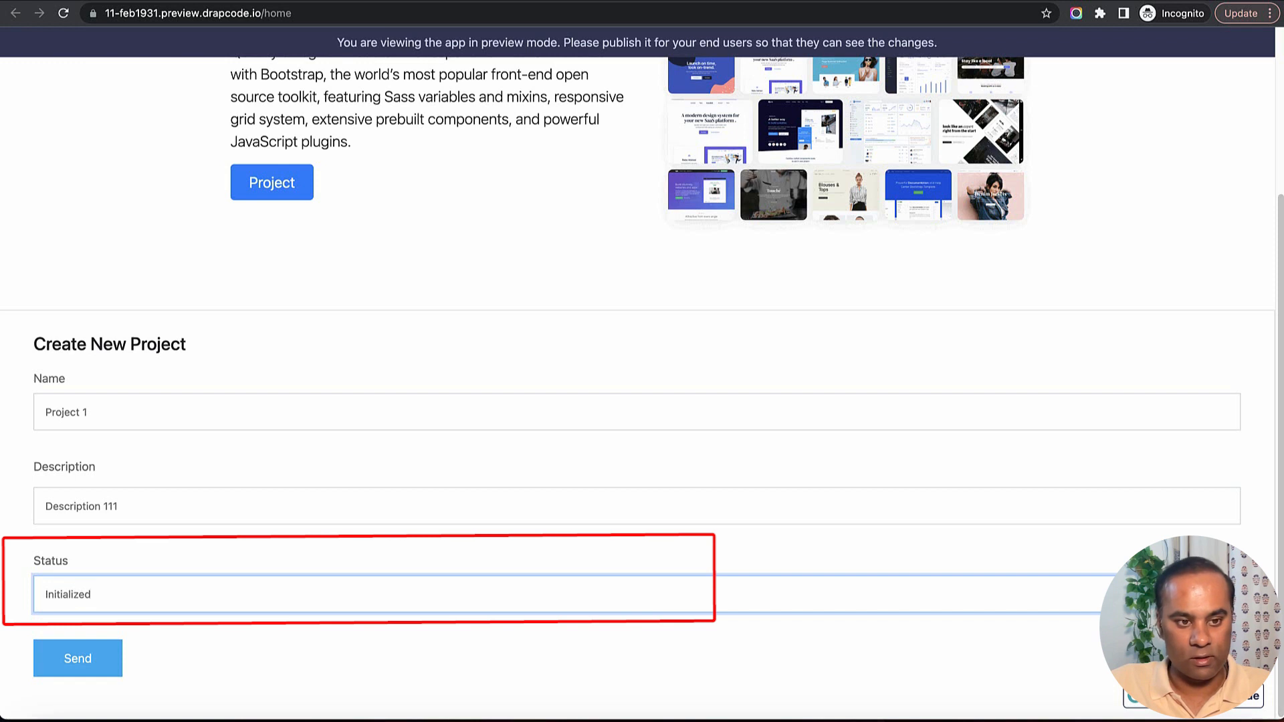
{"action": "left_click", "coordinate": [87, 664]}
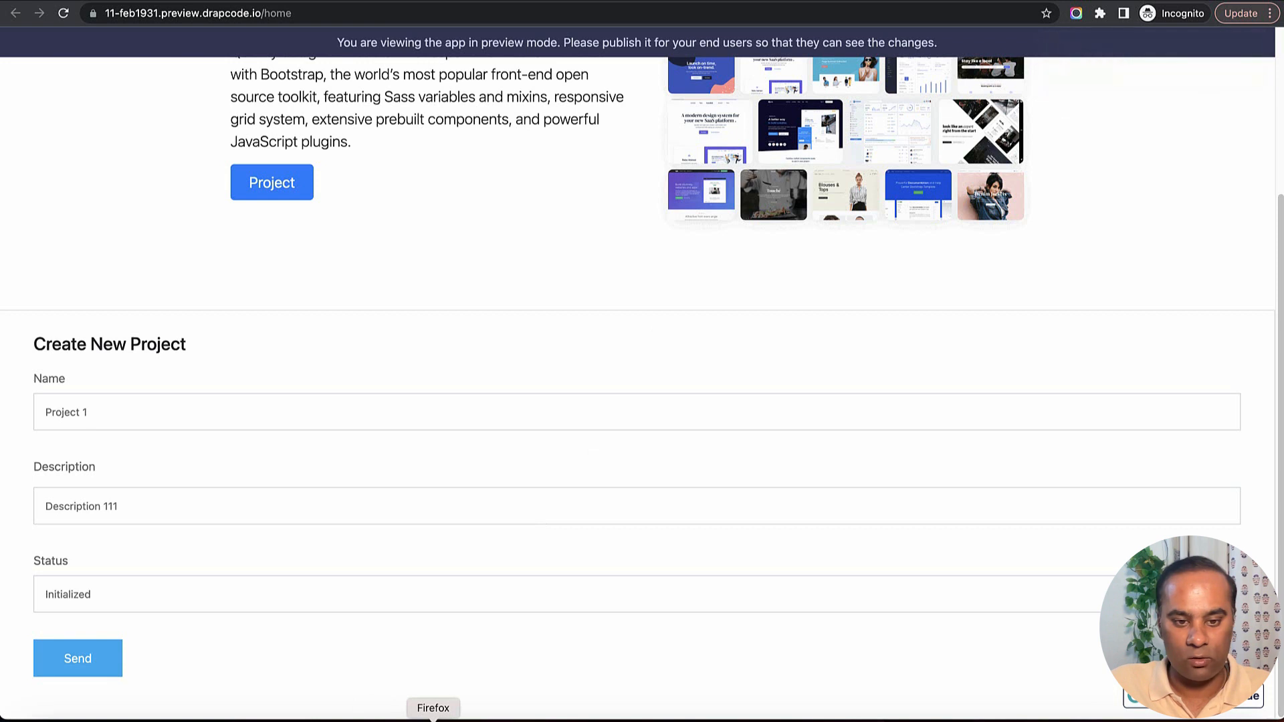
Switch to Xano in Firefox and refresh the project table to check for the submitted record.
{"action": "left_click", "coordinate": [434, 720]}
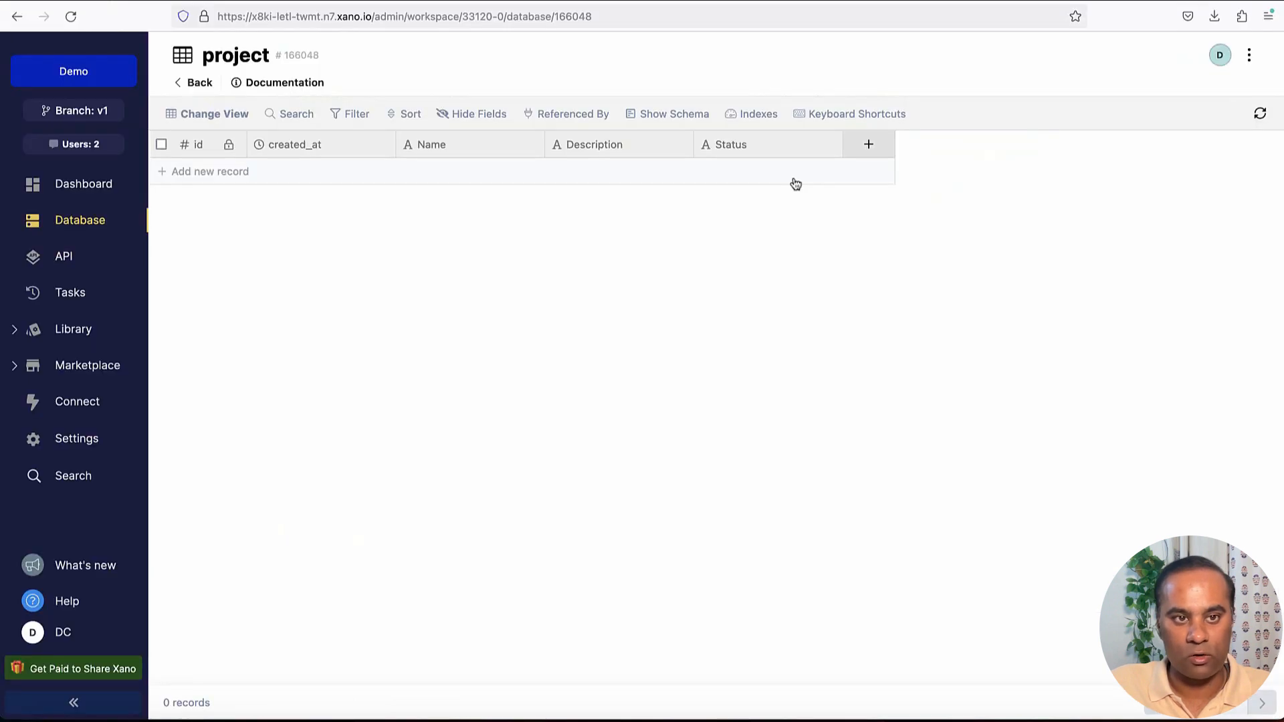
{"action": "left_click", "coordinate": [1263, 118]}
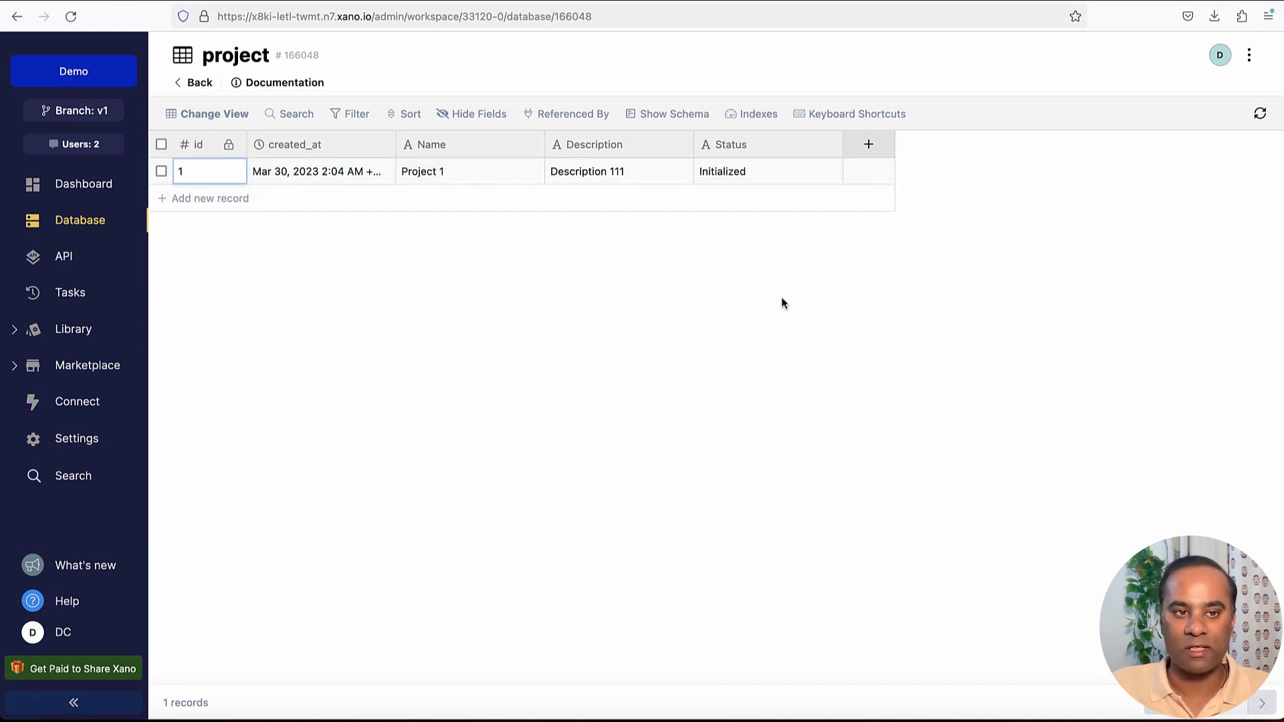
Back in the DrapCode preview, submit the Create New Project form with Name "Project 222", Description "Description 111222" and Status "Completed".
{"action": "key", "text": "super+Tab"}
{"action": "left_click", "coordinate": [278, 419]}
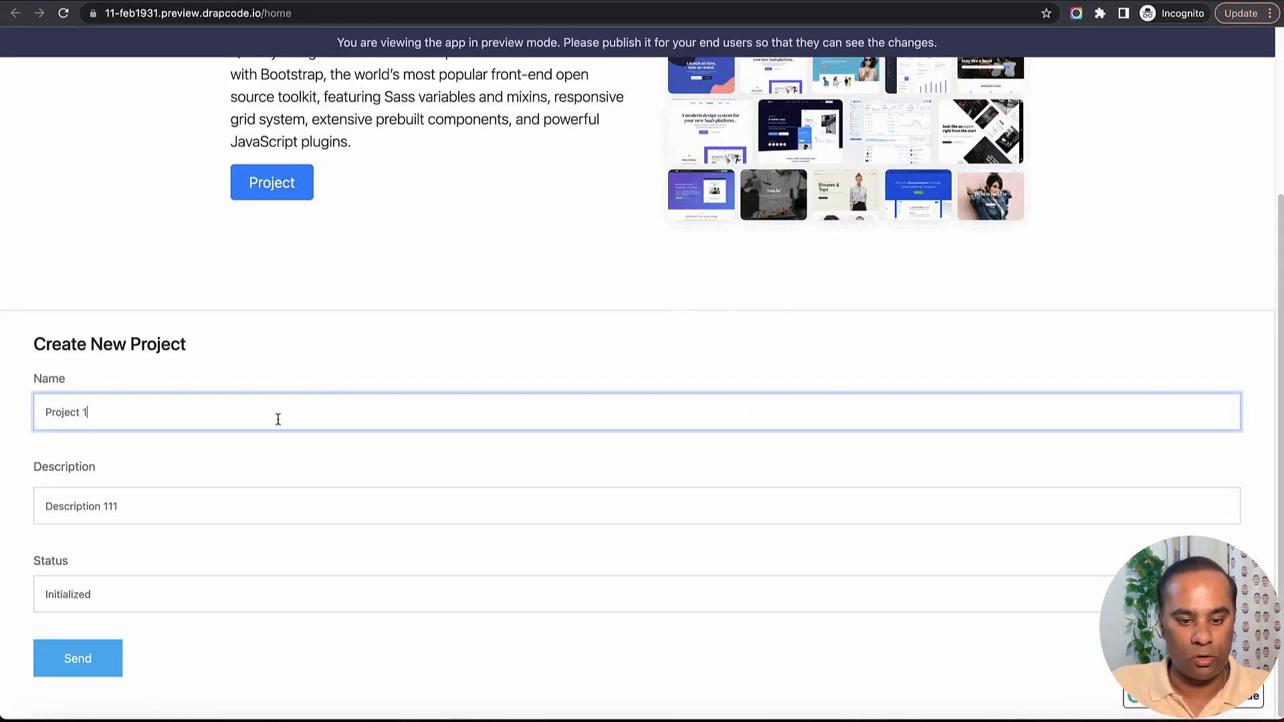
{"action": "key", "text": "BackSpace"}
{"action": "type", "text": "222"}
{"action": "left_click", "coordinate": [241, 516]}
{"action": "type", "text": "2"}
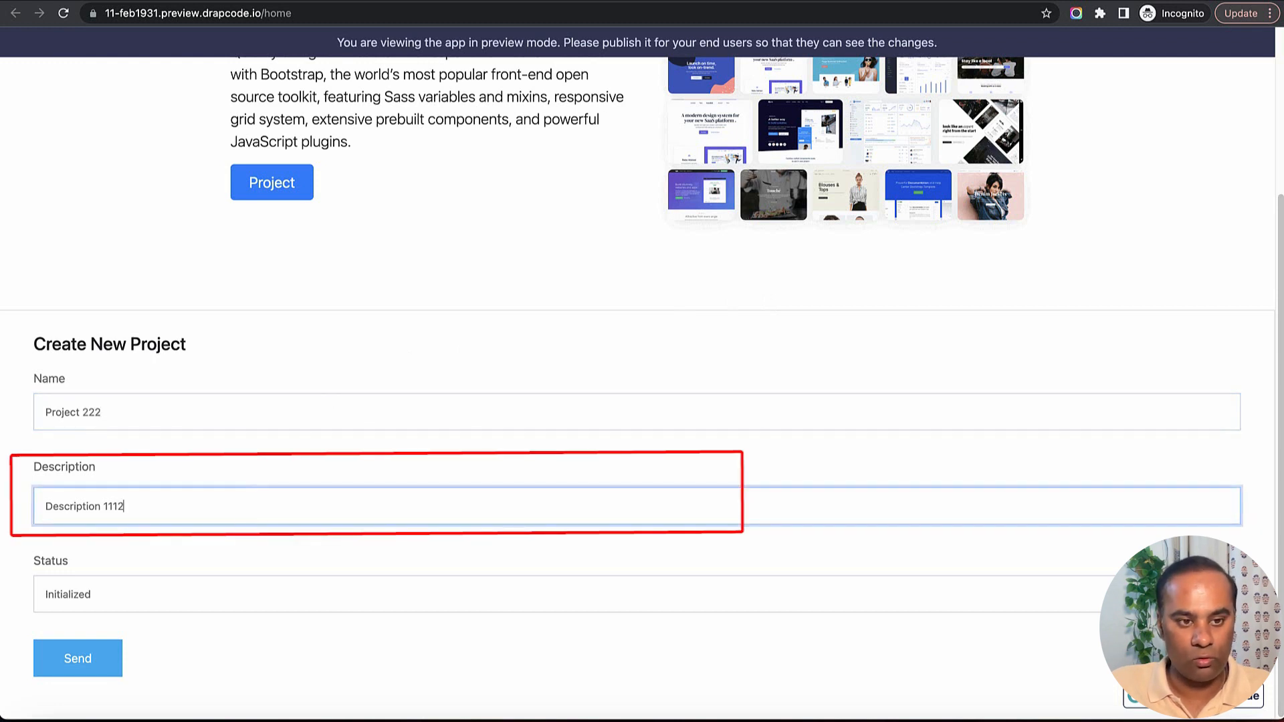
{"action": "type", "text": "22"}
{"action": "double_click", "coordinate": [194, 590]}
{"action": "type", "text": "C"}
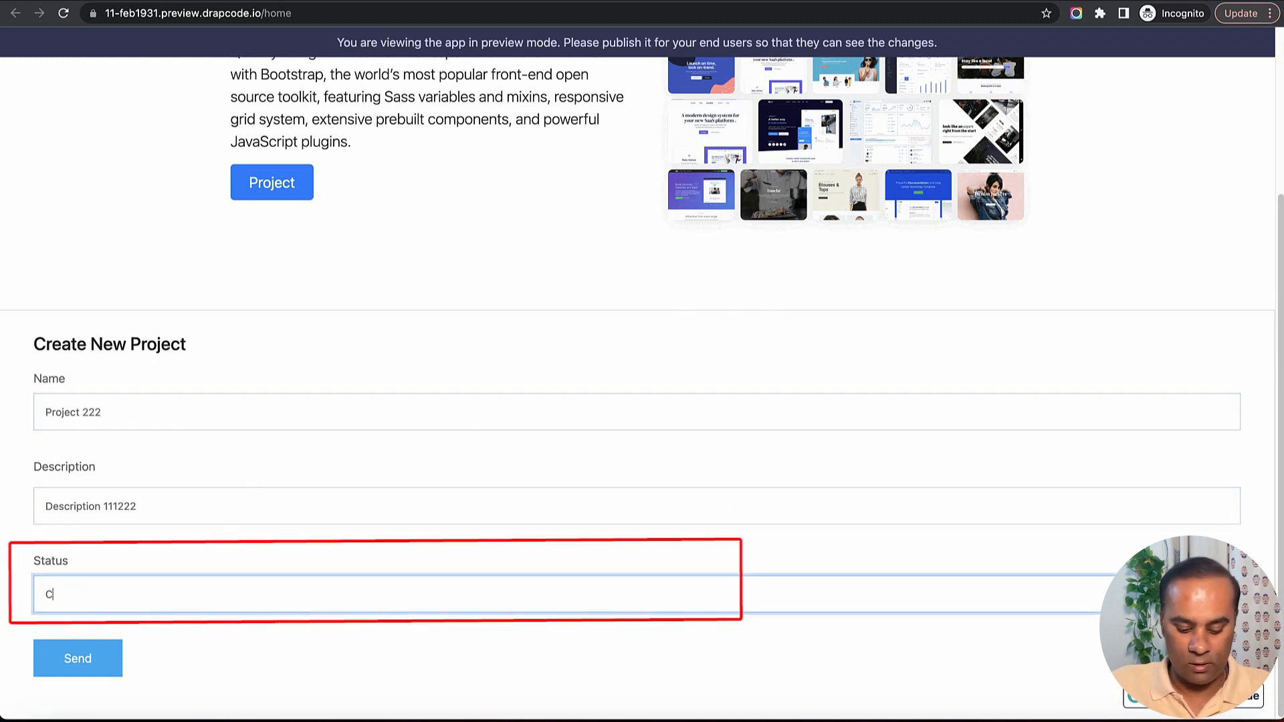
{"action": "type", "text": "ompleted"}
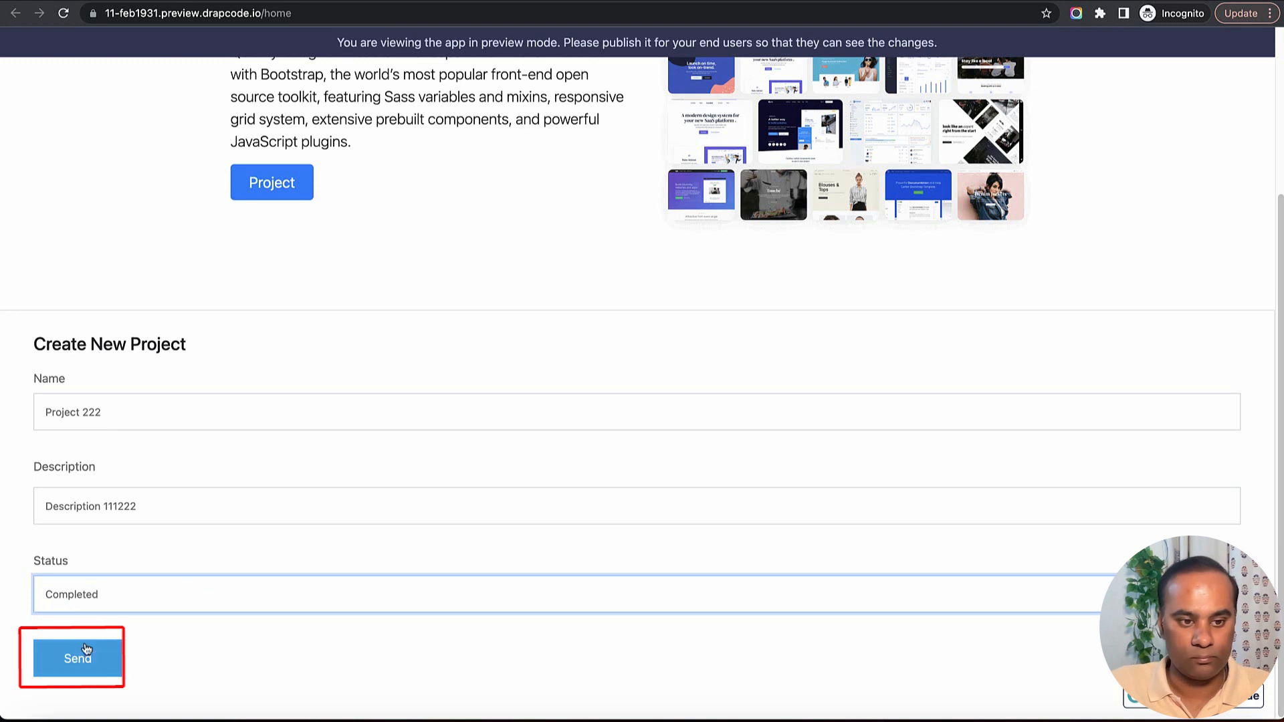
{"action": "left_click", "coordinate": [85, 649]}
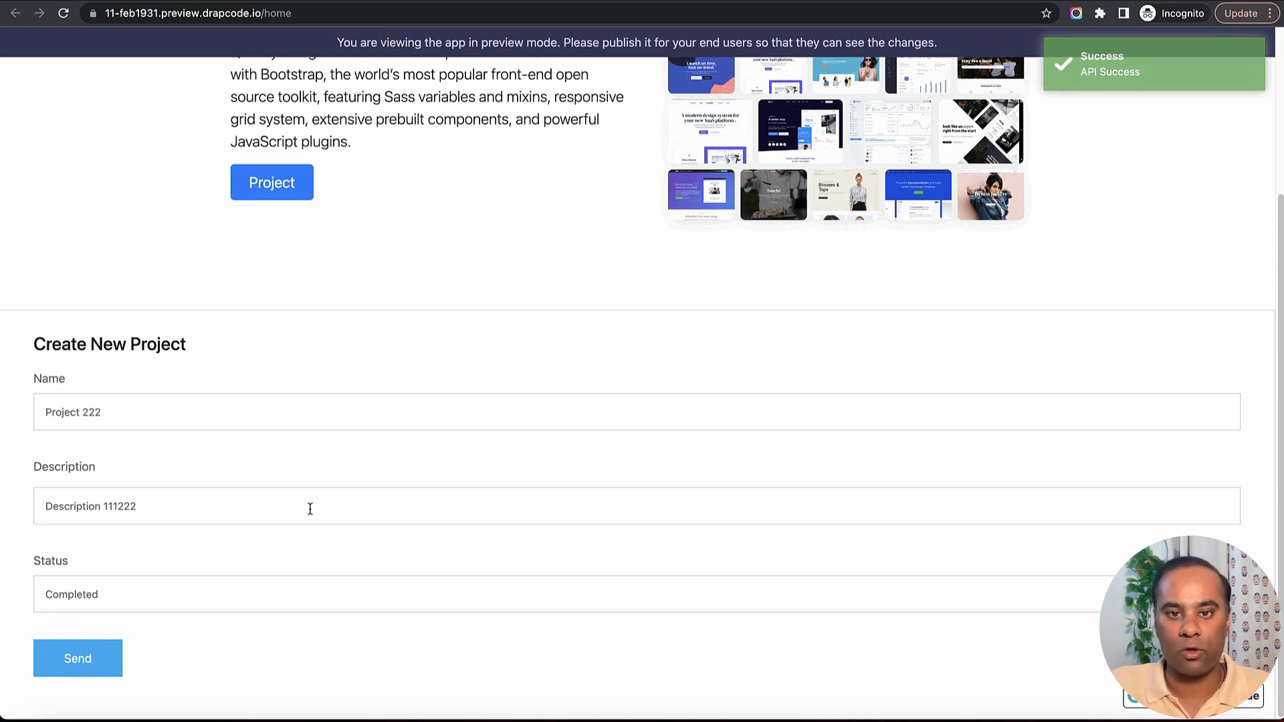
Return to Xano and refresh the project table to check for the second submission.
{"action": "key", "text": "super+Tab"}
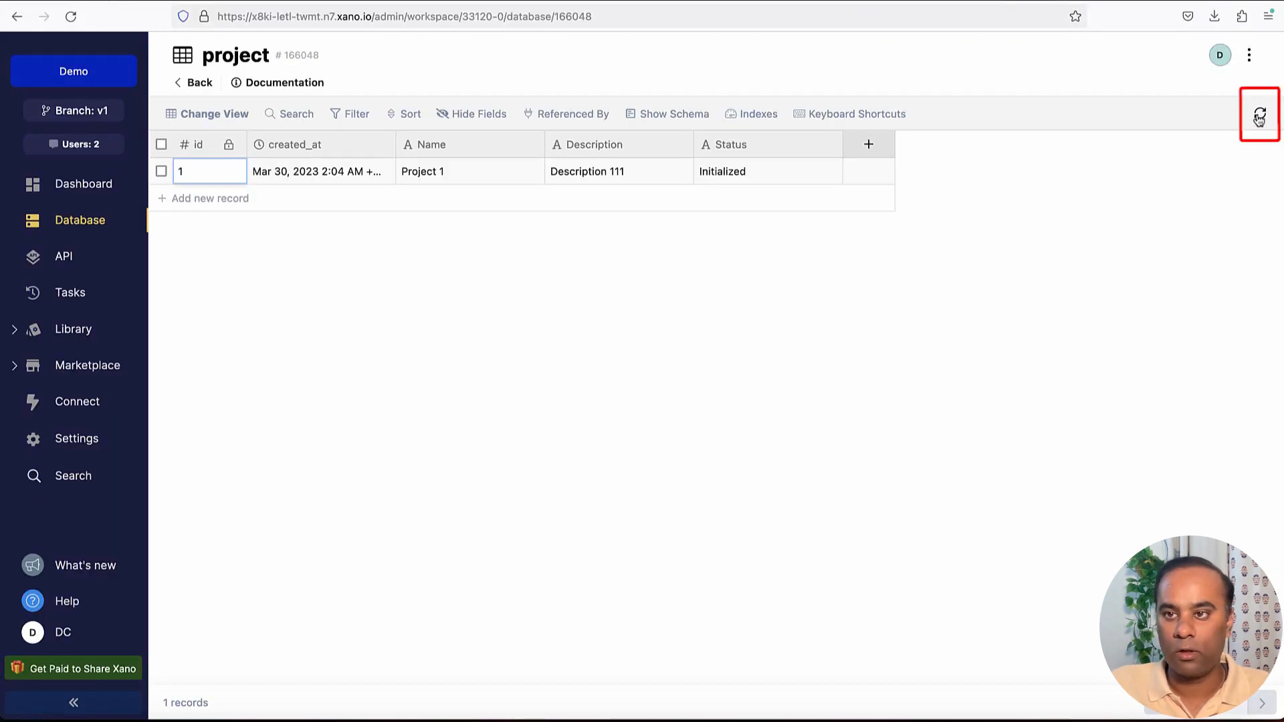
{"action": "left_click", "coordinate": [1259, 116]}
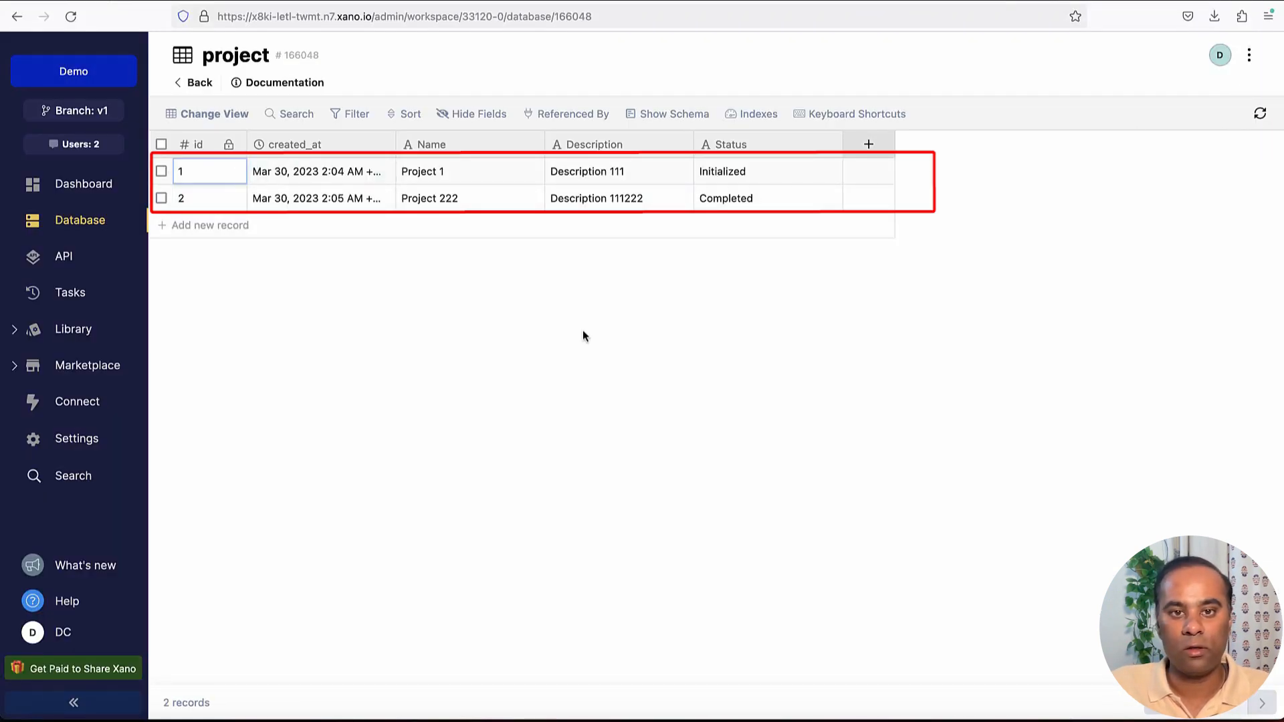